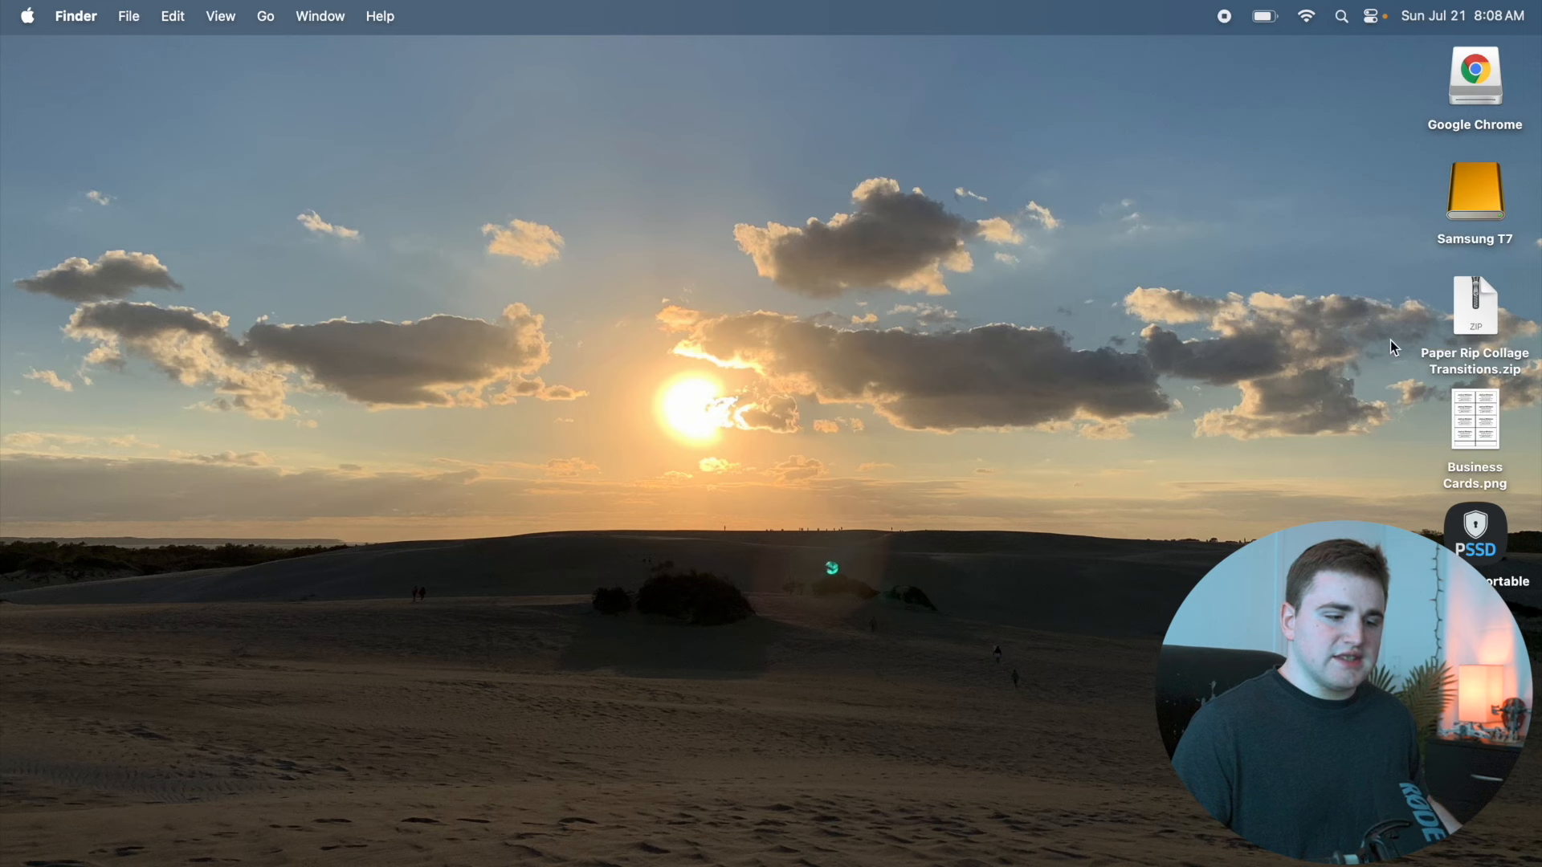
Step: Extract Paper Rip Collage Transitions.zip on the desktop
{"action": "double_click", "coordinate": [1467, 311]}
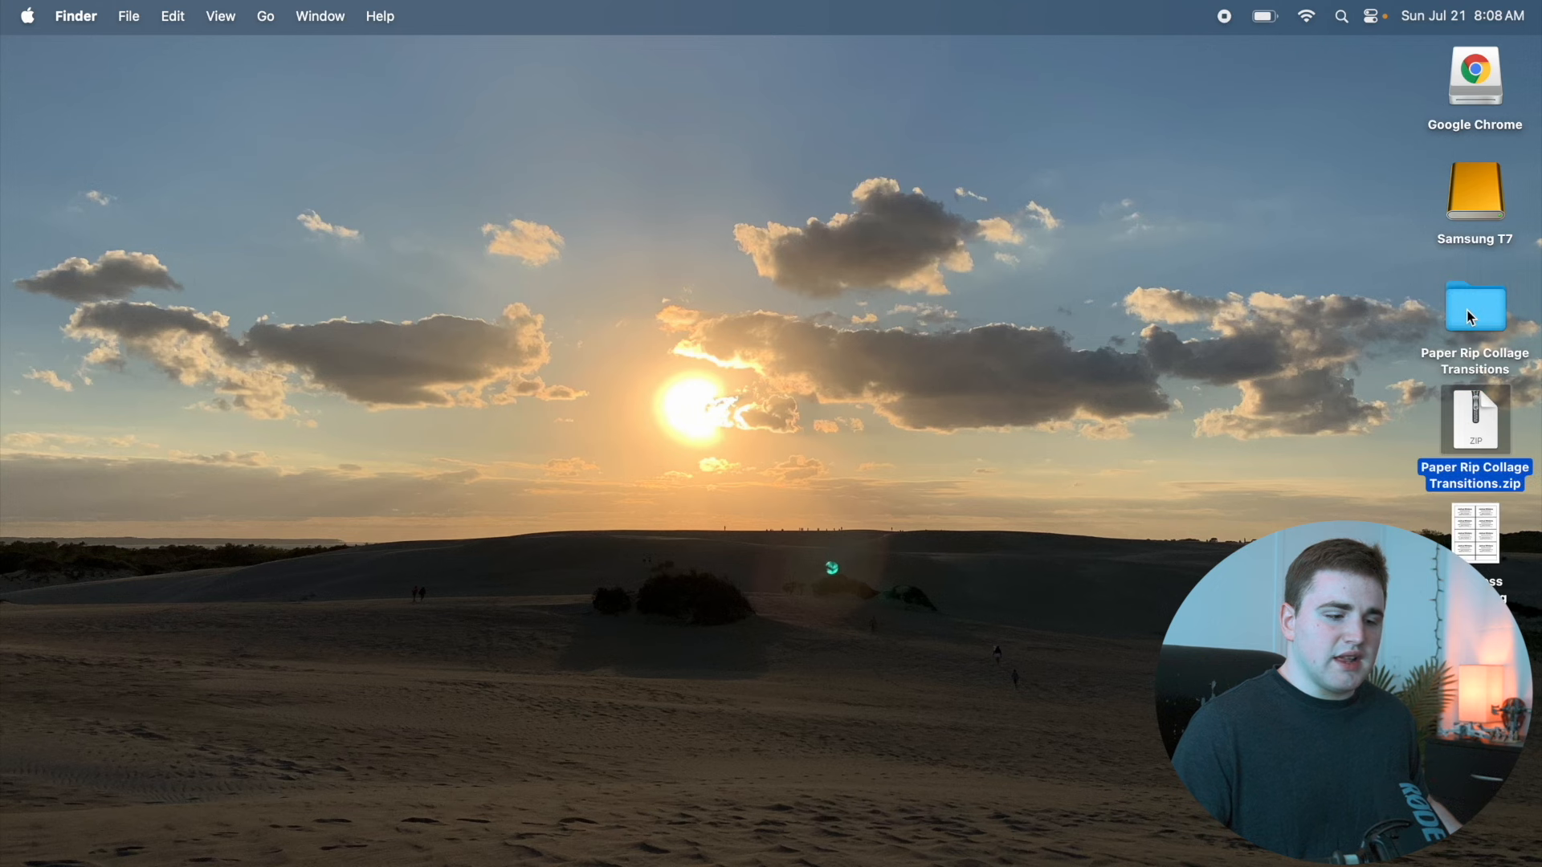
{"action": "left_click", "coordinate": [1397, 315]}
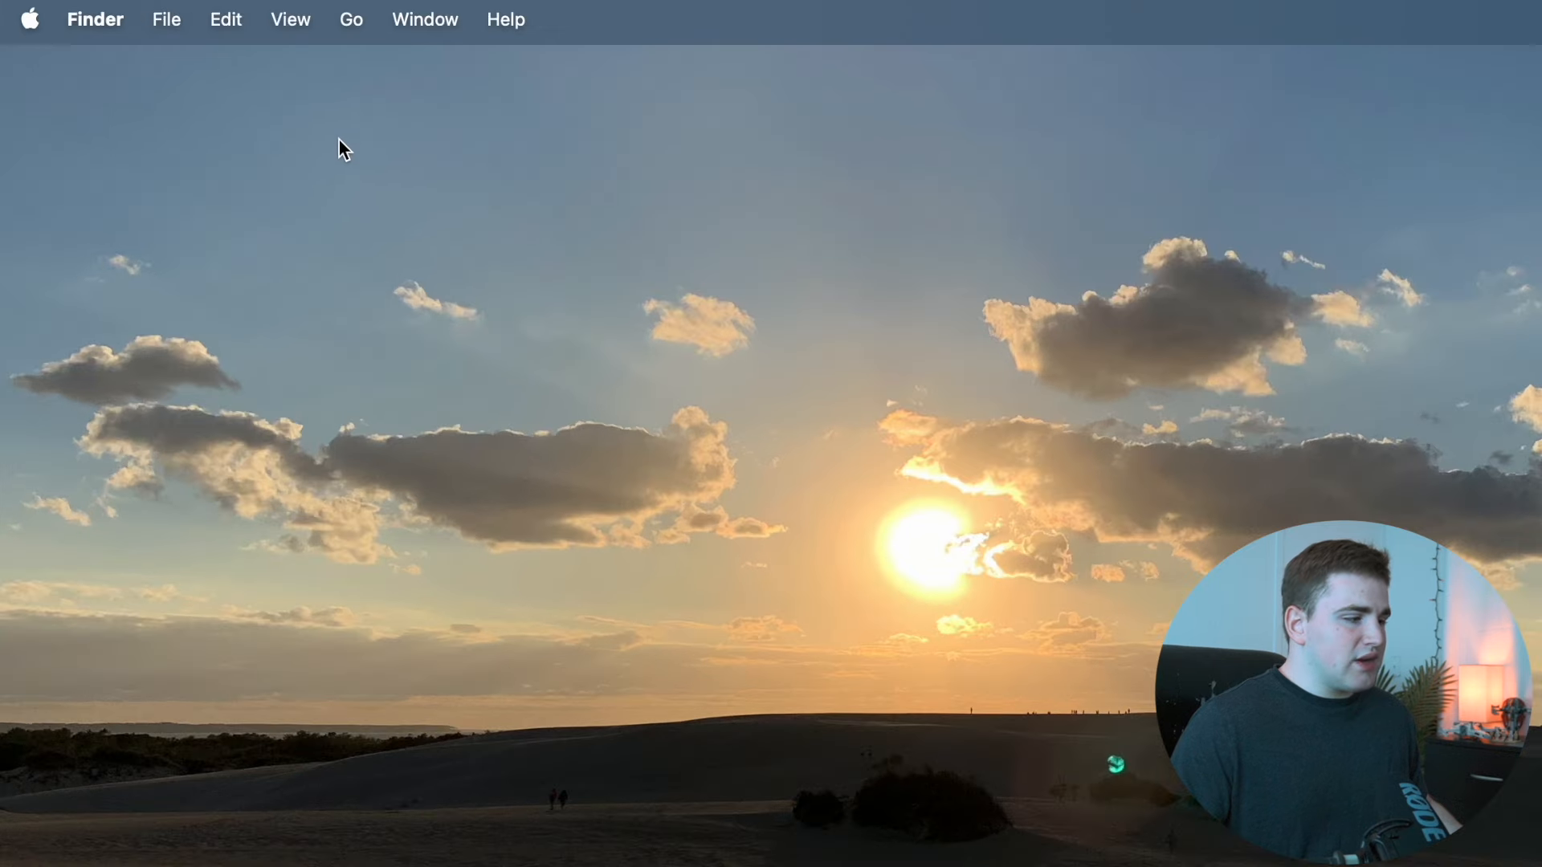
Step: Open the Transitions folder inside Motion Templates, within the home folder's Movies folder
{"action": "left_click", "coordinate": [354, 30]}
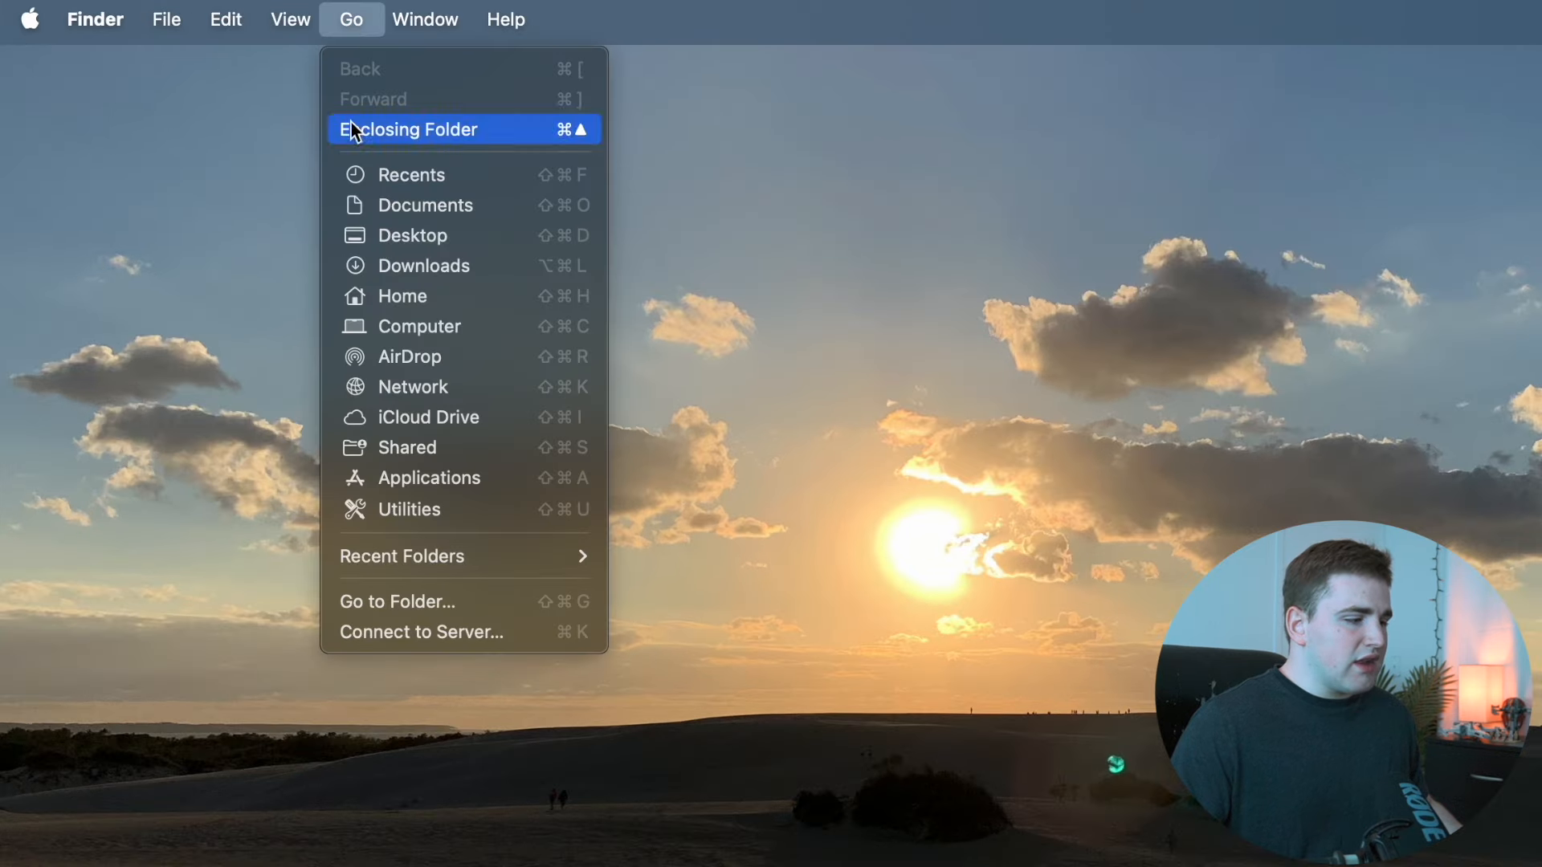
{"action": "left_click", "coordinate": [378, 296]}
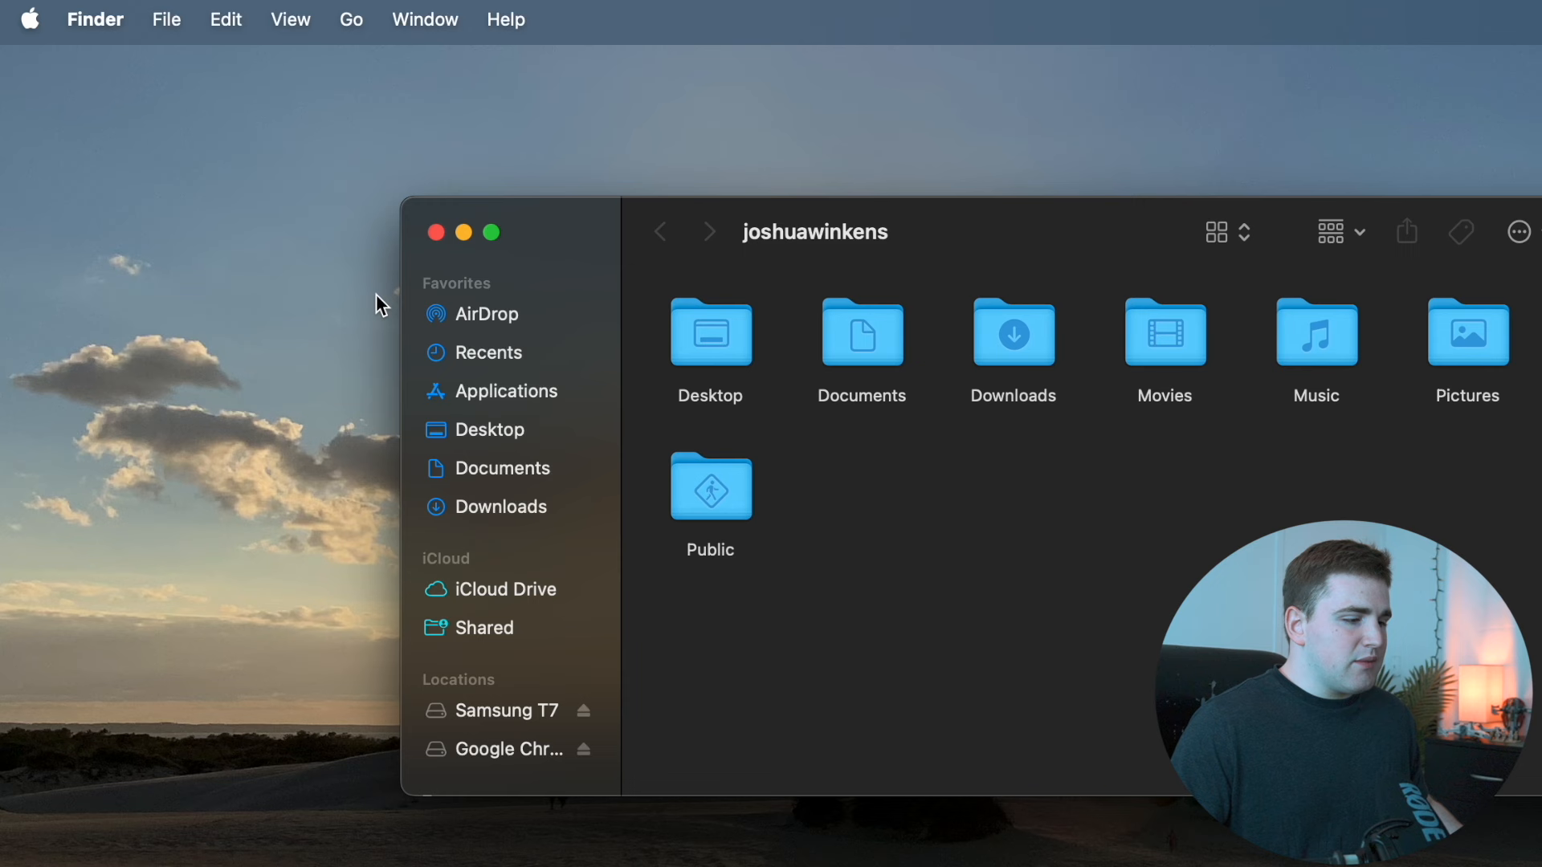
{"action": "double_click", "coordinate": [1144, 339]}
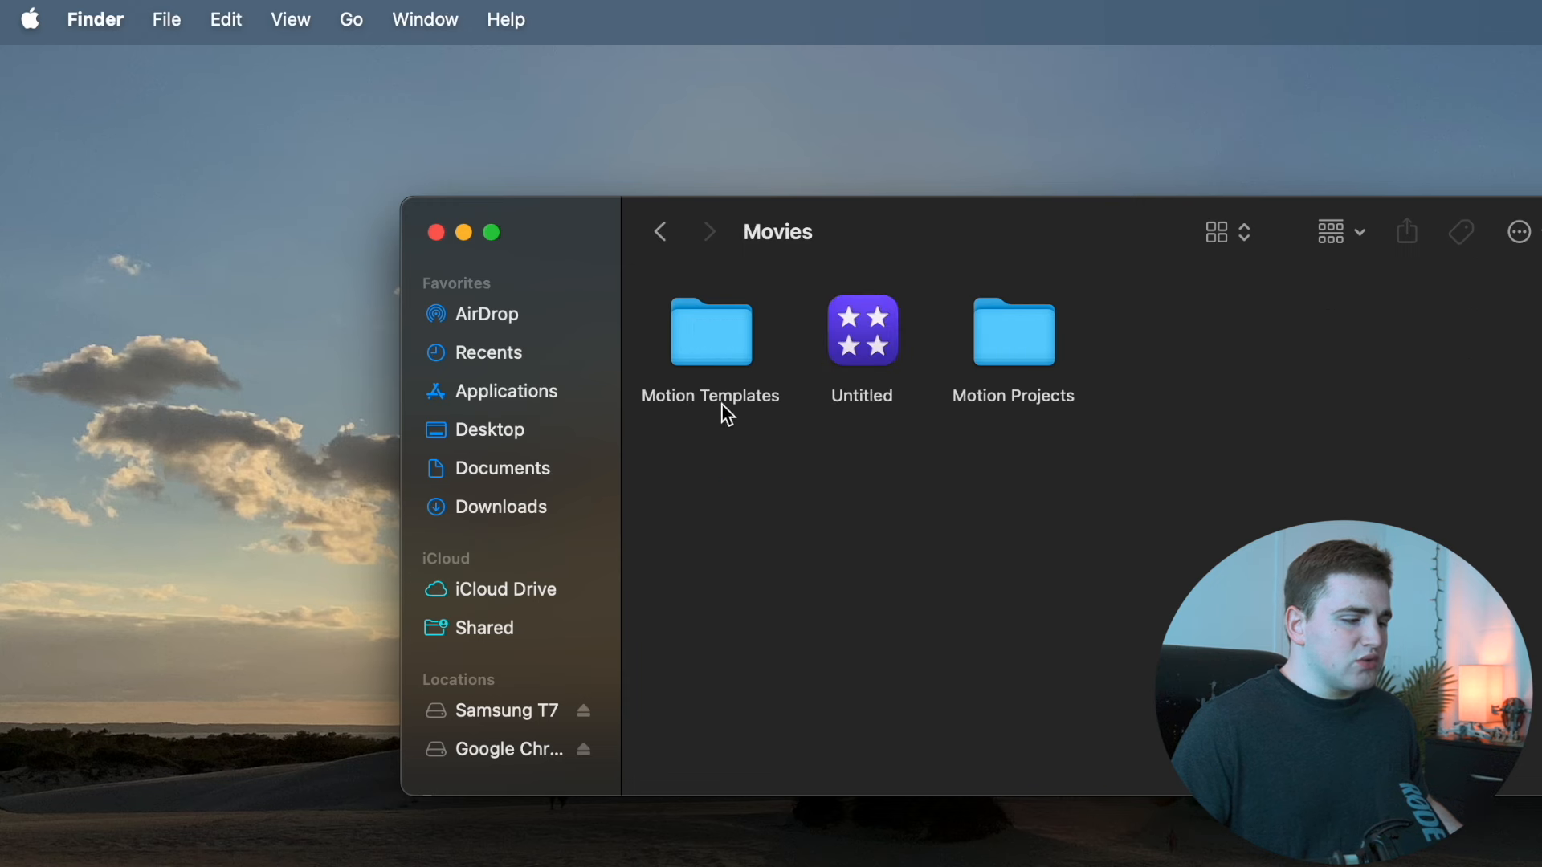
{"action": "double_click", "coordinate": [705, 366]}
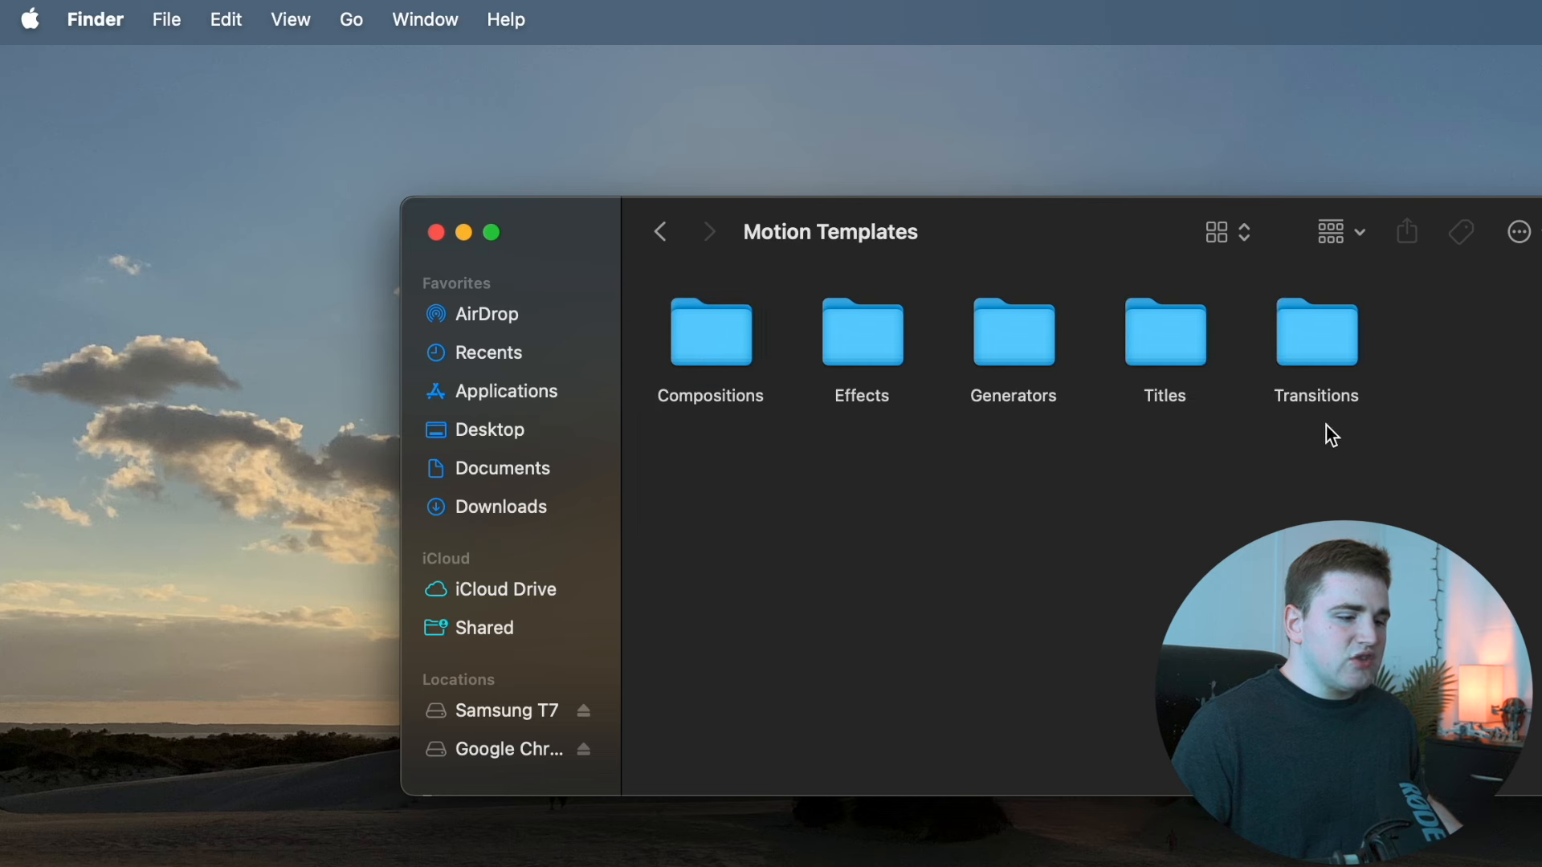
{"action": "double_click", "coordinate": [1319, 351]}
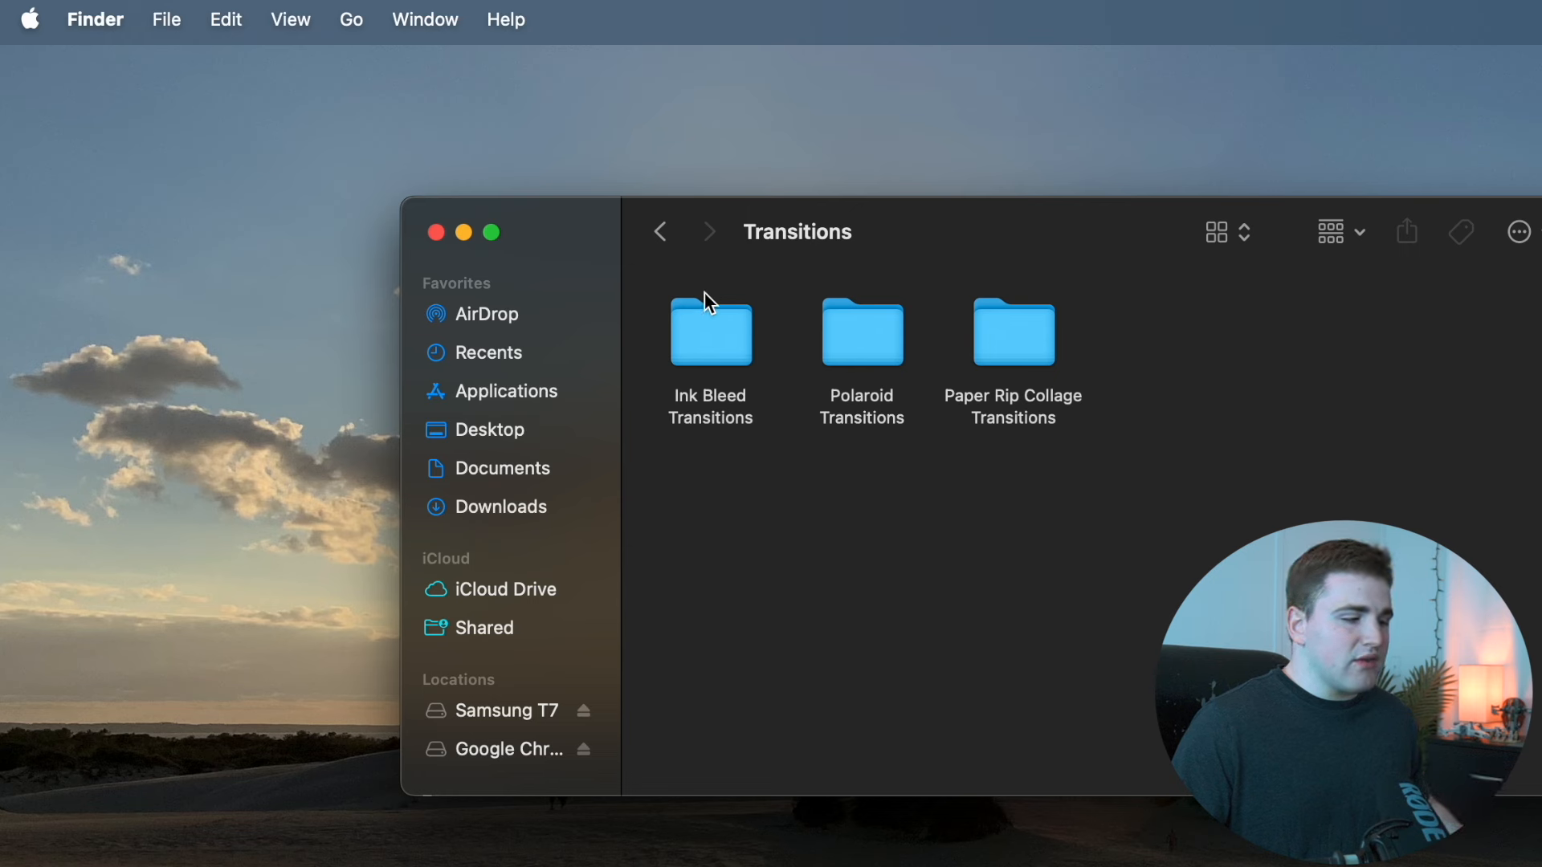
Step: Return to Motion Templates and check the name and extension in the Transitions folder's info, then close it
{"action": "left_click", "coordinate": [659, 232]}
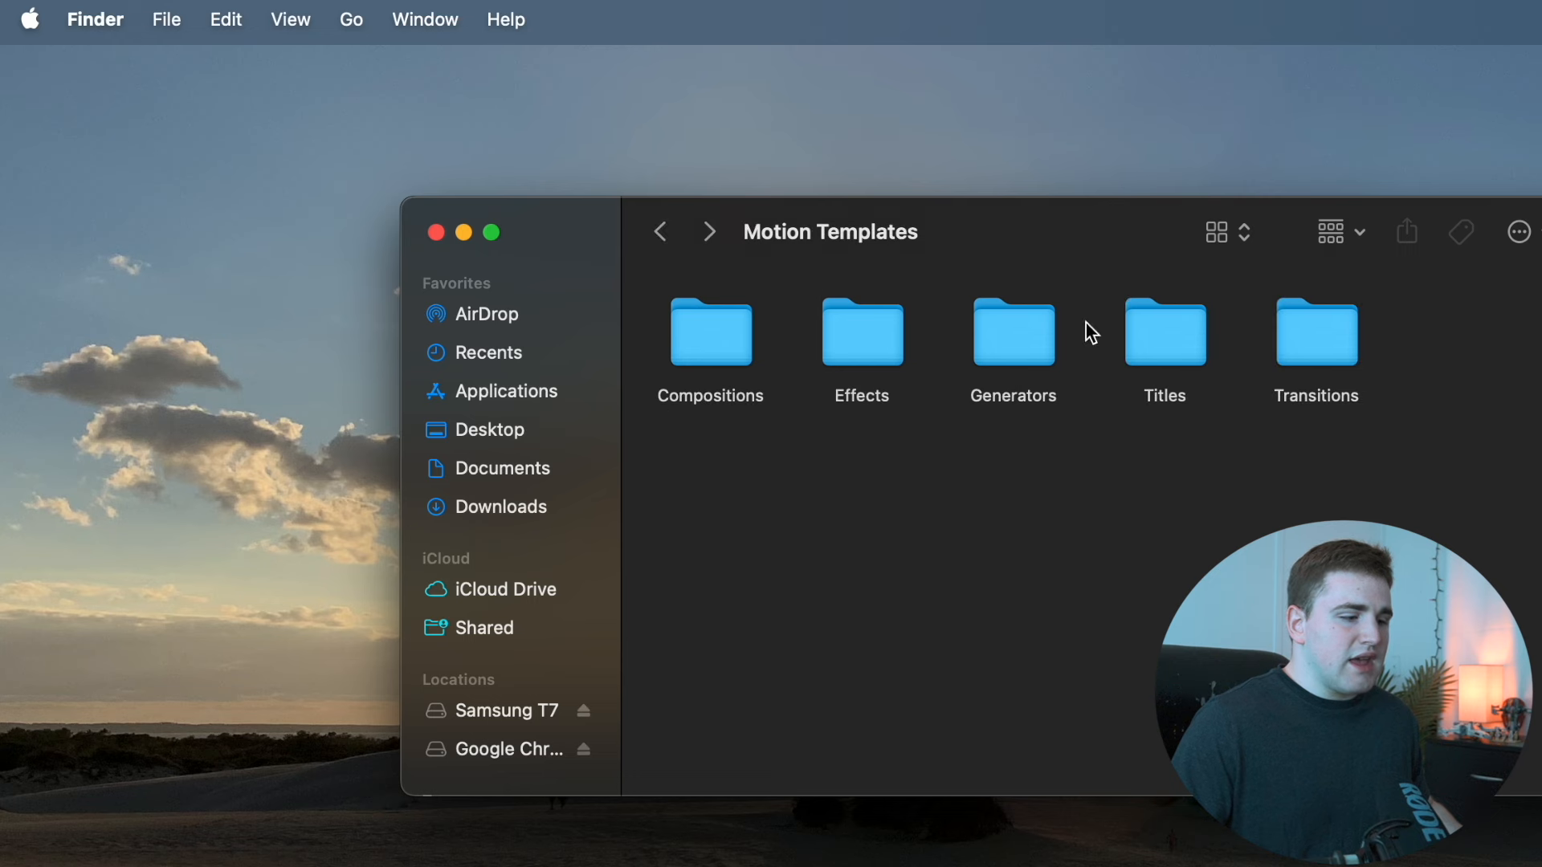
{"action": "right_click", "coordinate": [1289, 344]}
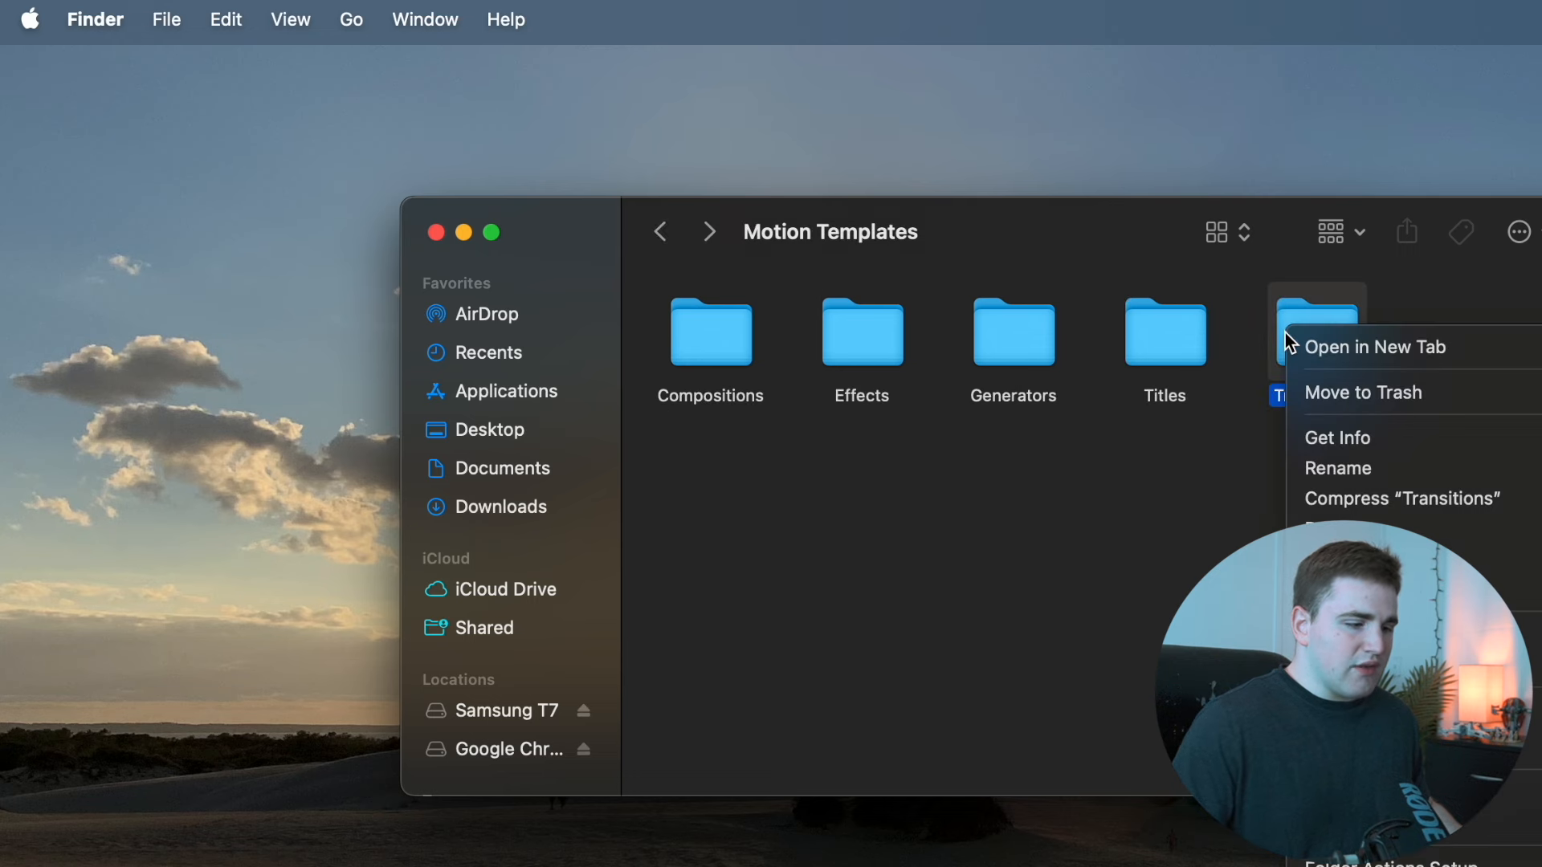
{"action": "left_click", "coordinate": [1317, 438]}
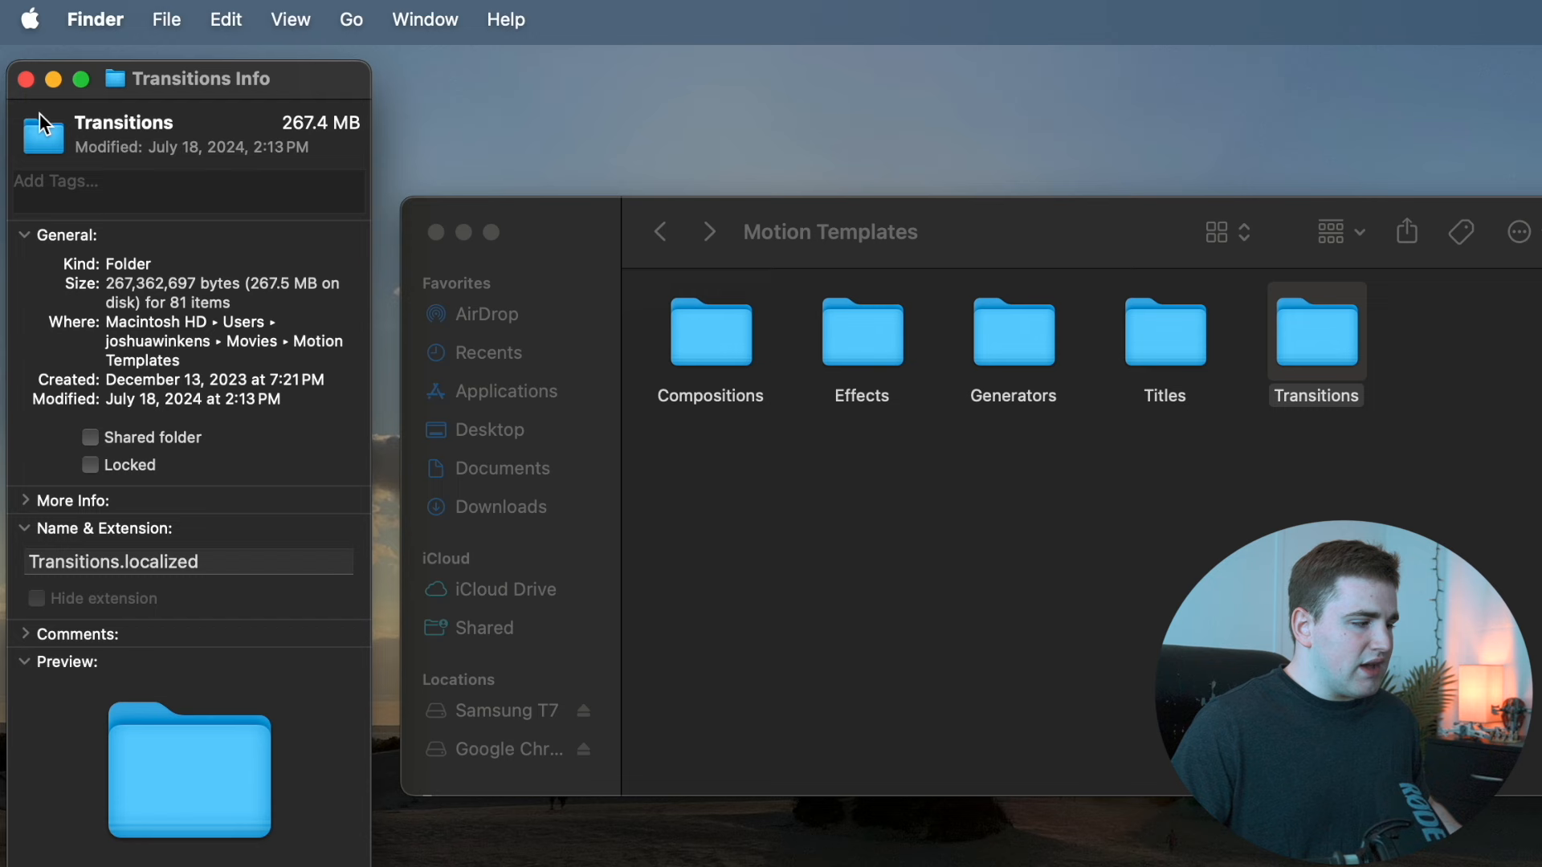
{"action": "left_click", "coordinate": [25, 80]}
{"action": "left_click", "coordinate": [814, 523]}
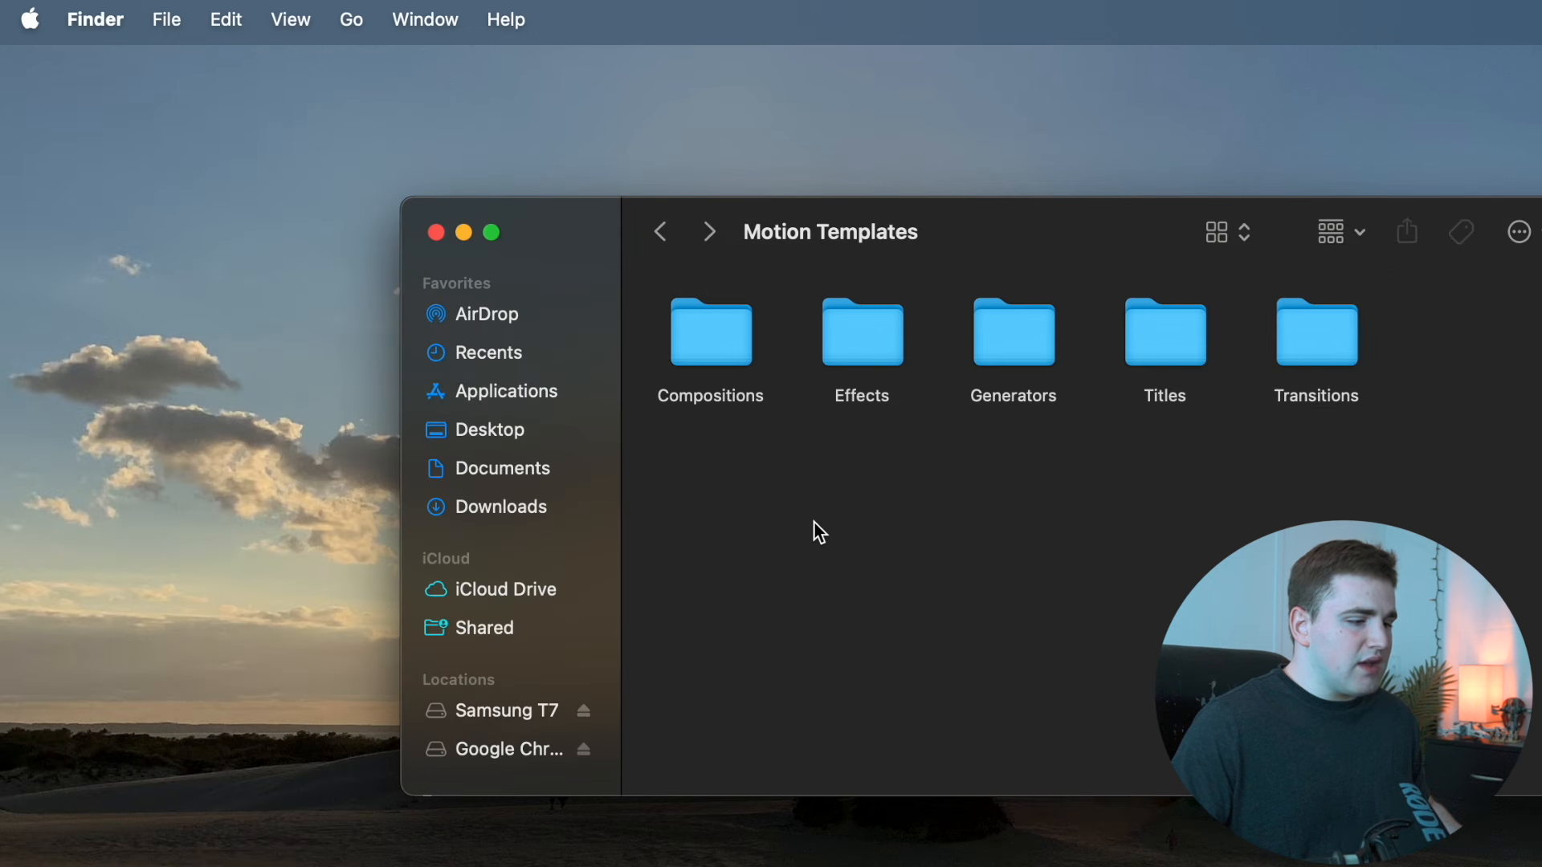
Step: Return to Movies and check the name and extension in the Motion Templates folder's info, then close it
{"action": "left_click", "coordinate": [662, 233]}
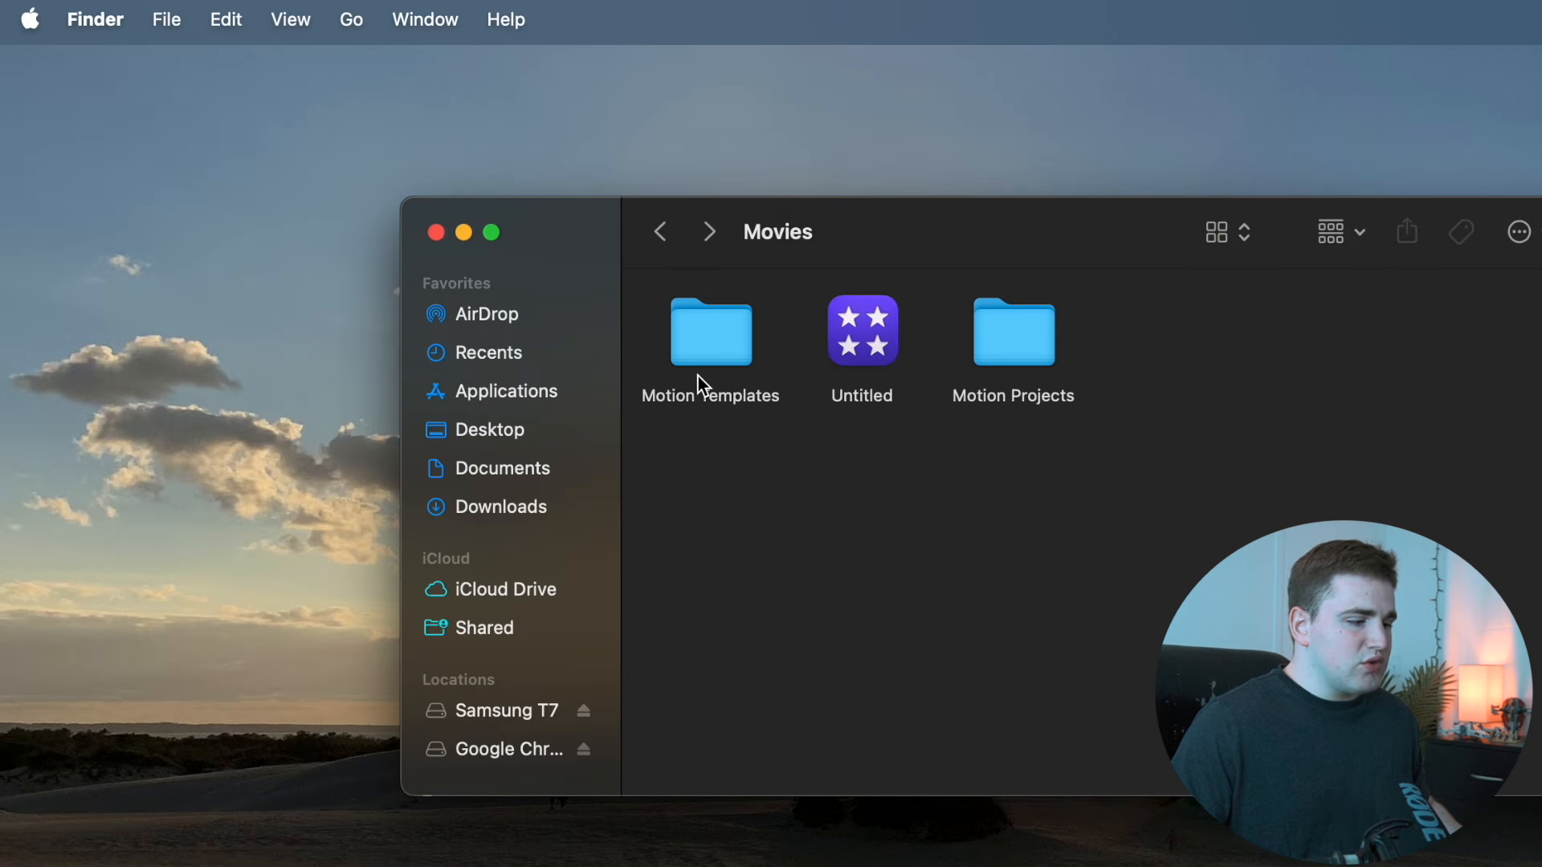
{"action": "right_click", "coordinate": [707, 343]}
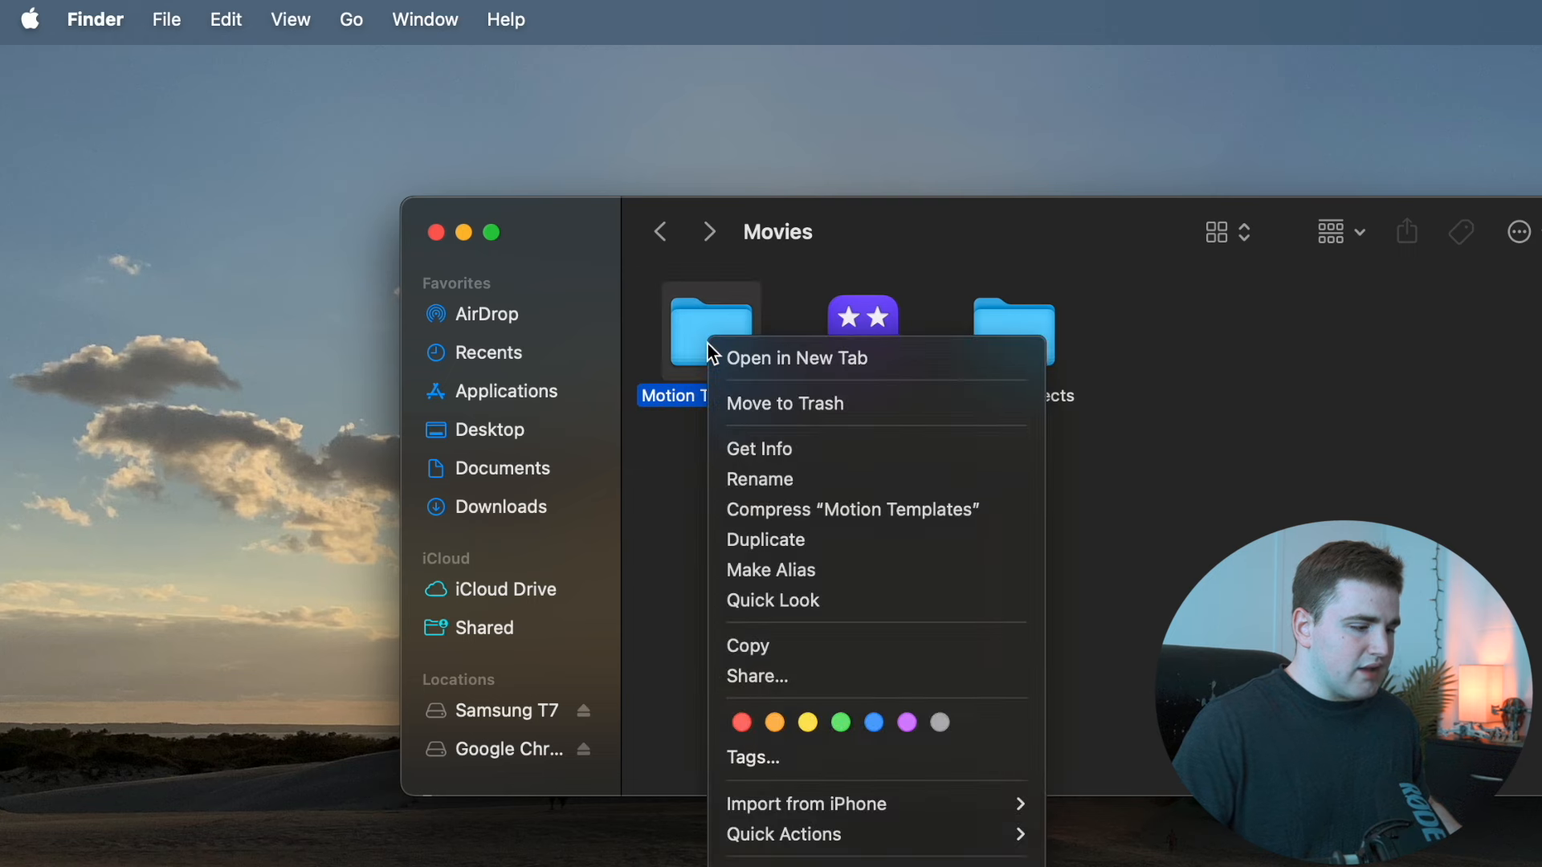
{"action": "left_click", "coordinate": [763, 451]}
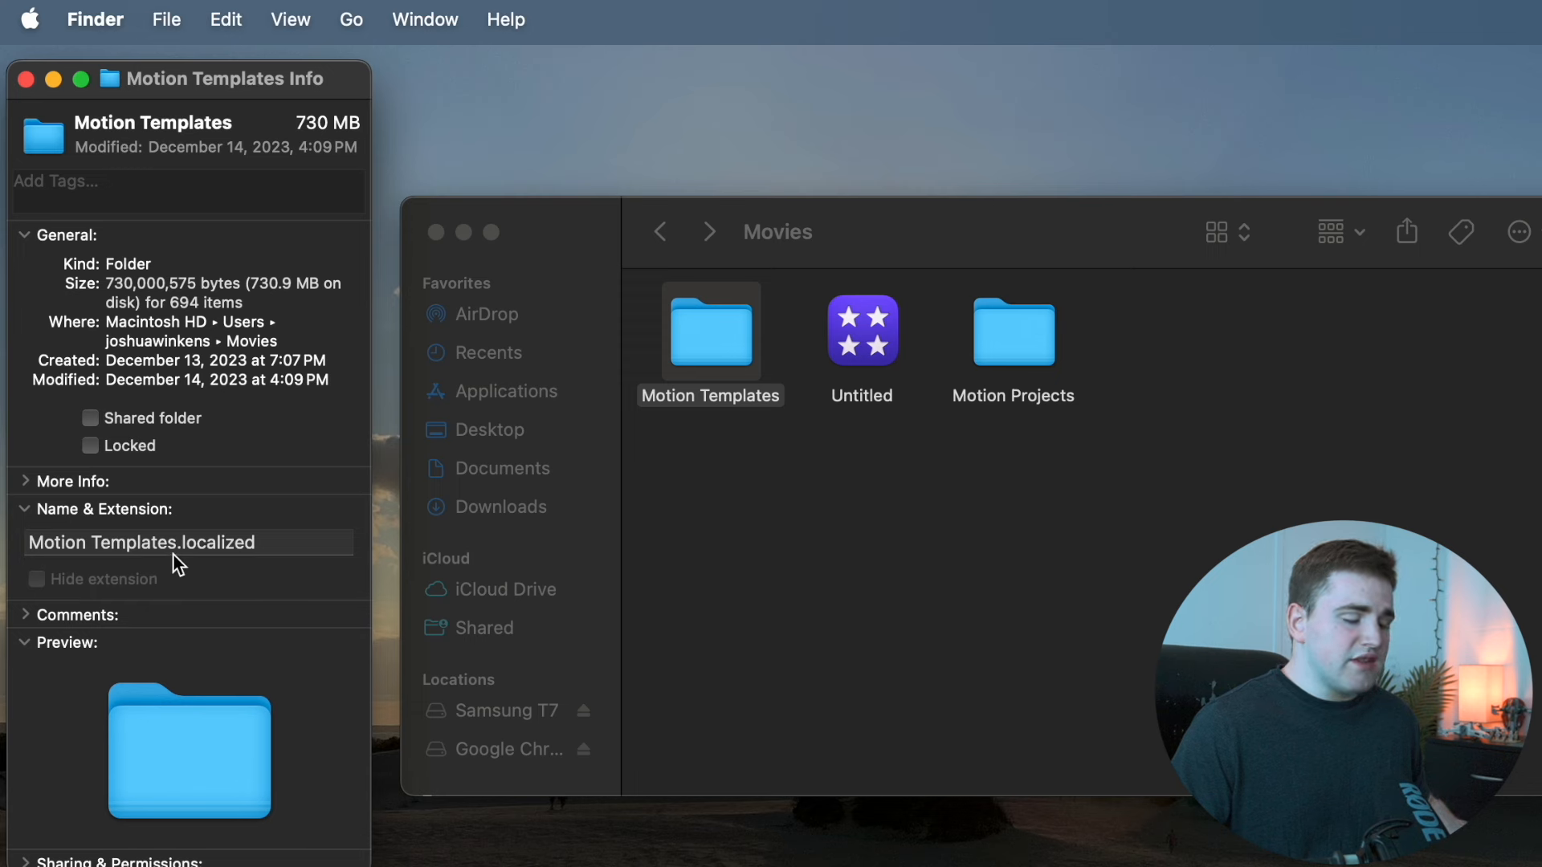
{"action": "left_click", "coordinate": [27, 79]}
{"action": "left_click", "coordinate": [708, 541]}
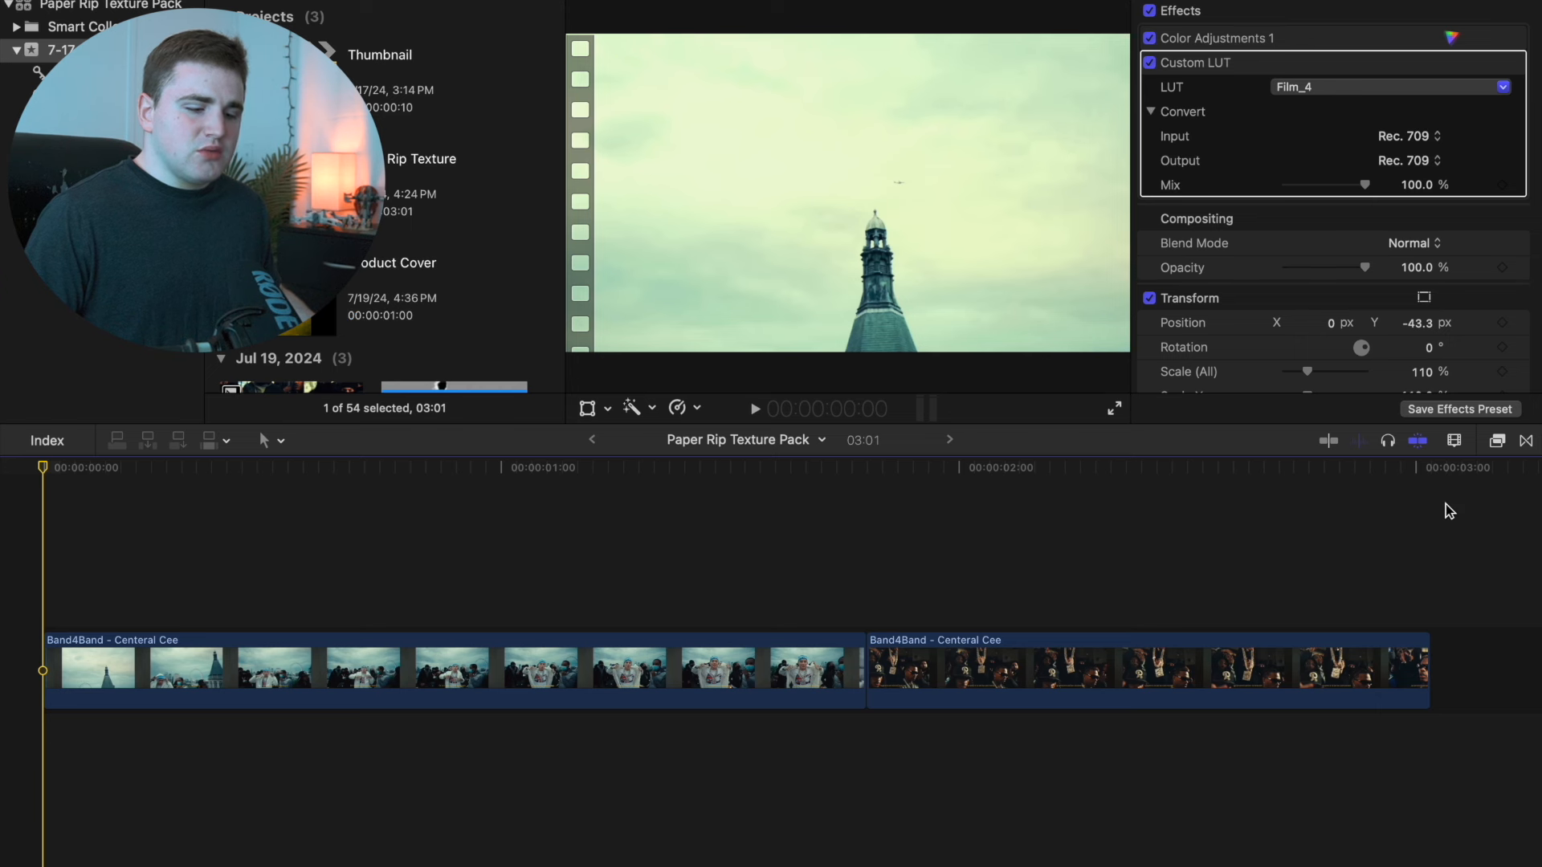
Step: In Final Cut Pro, browse the installed Paper Rip Collage Transitions
{"action": "left_click", "coordinate": [1526, 442]}
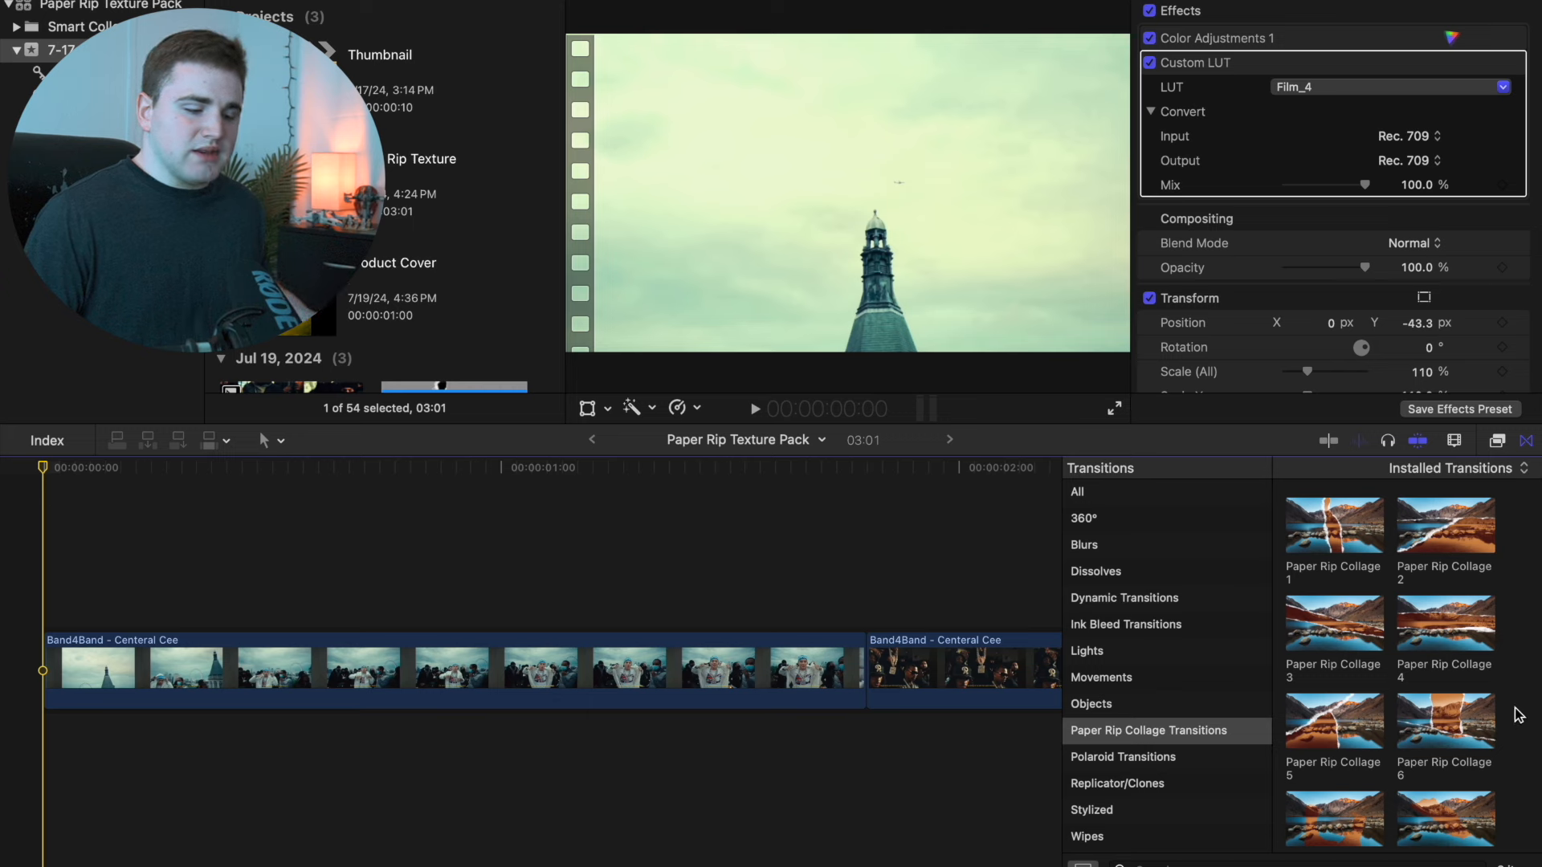
{"action": "scroll", "coordinate": [1518, 693], "scroll_direction": "down", "scroll_amount": 2}
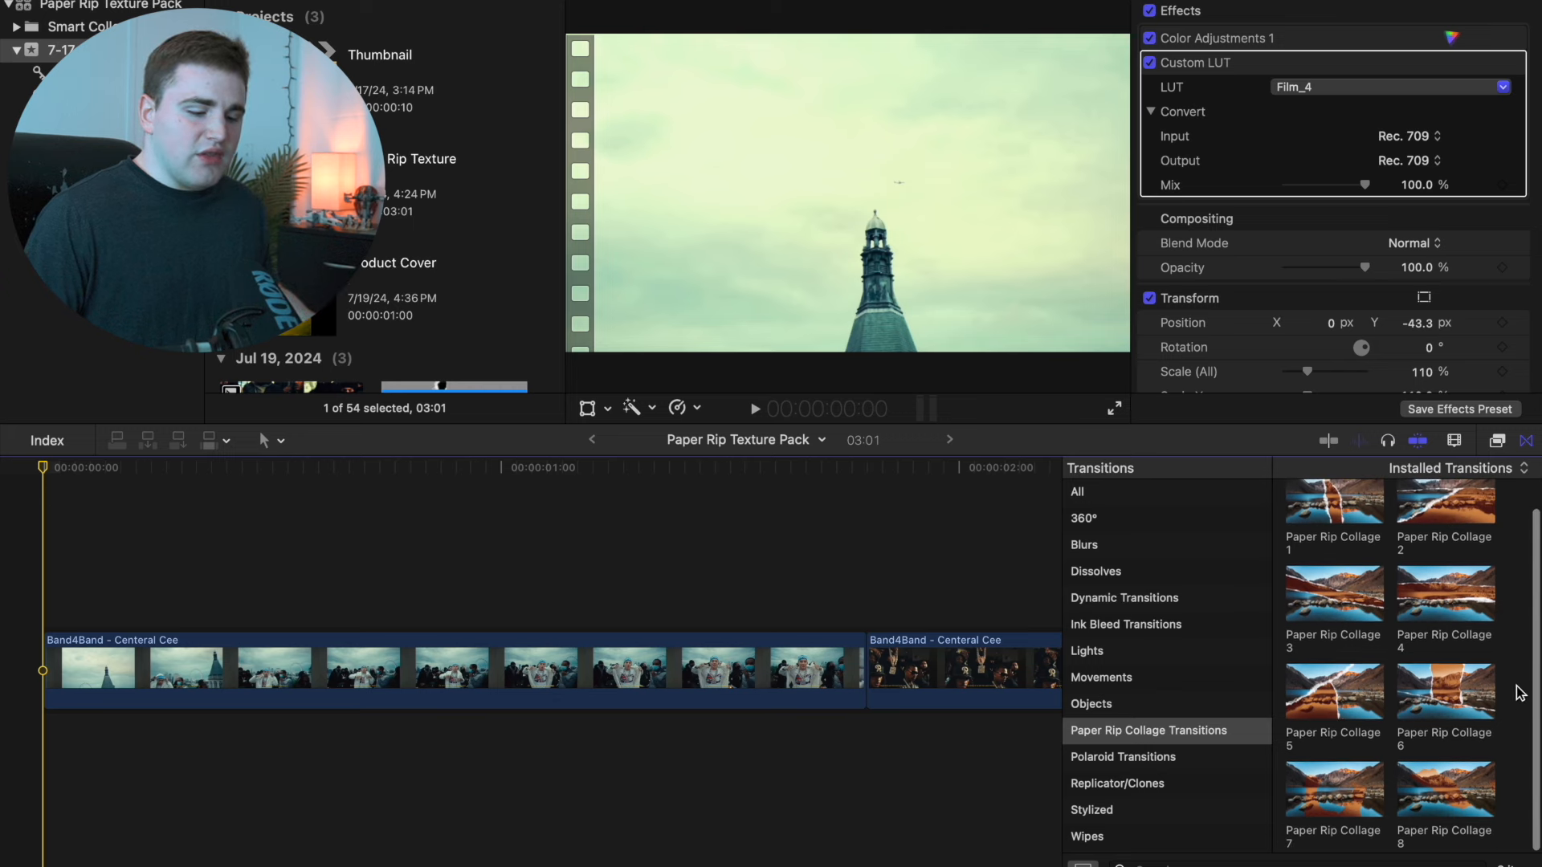
{"action": "scroll", "coordinate": [1517, 693], "scroll_direction": "up", "scroll_amount": 2}
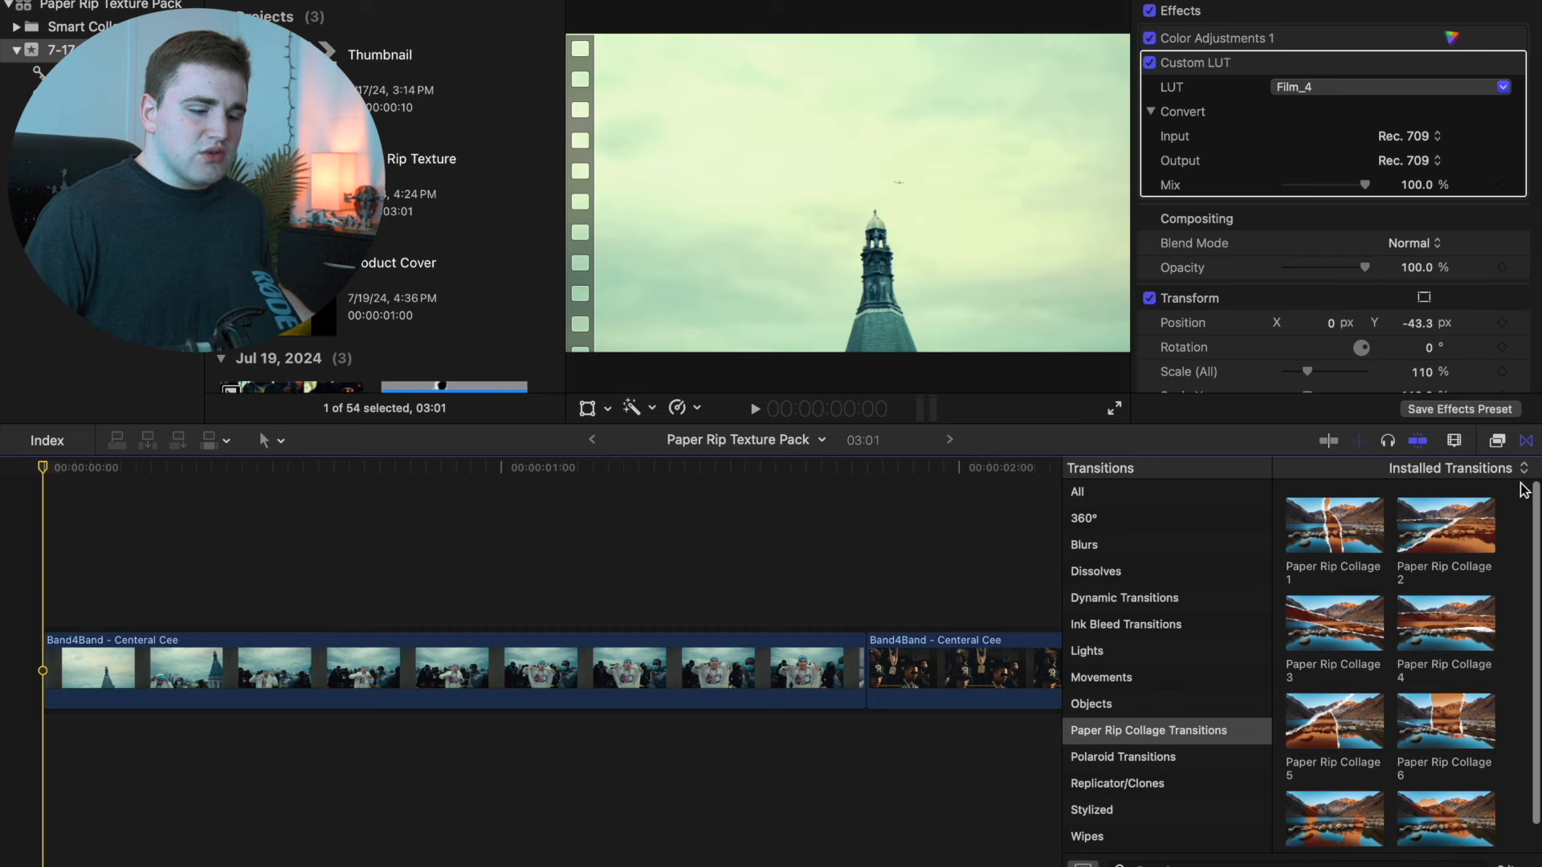
{"action": "left_click", "coordinate": [1525, 441]}
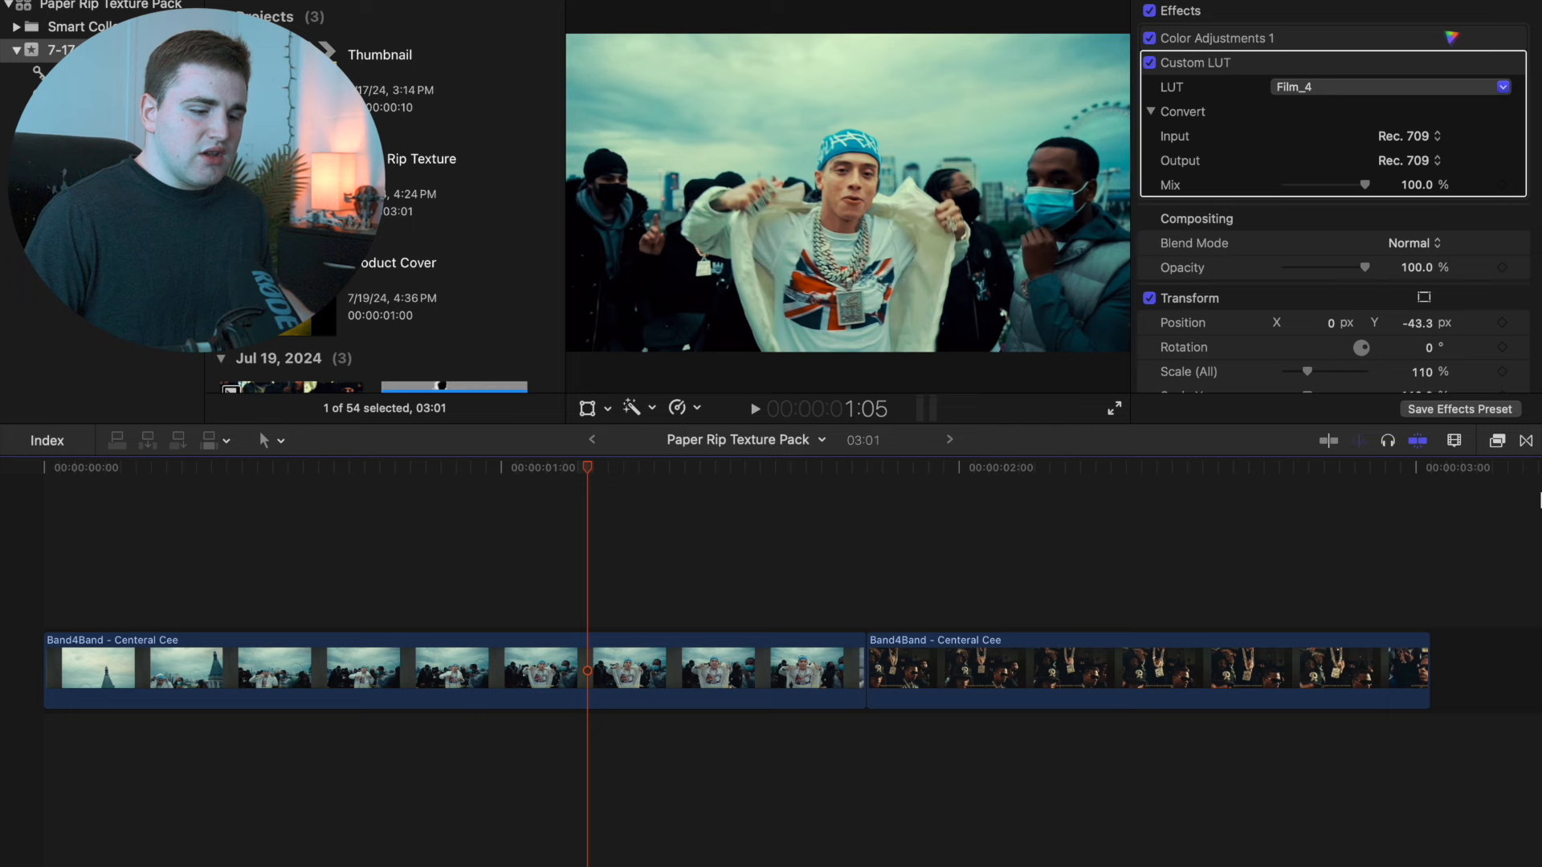
Step: Add the Paper Rip Collage 1 transition between the two Band4Band clips and shorten it to about 7 frames
{"action": "left_click", "coordinate": [1525, 441]}
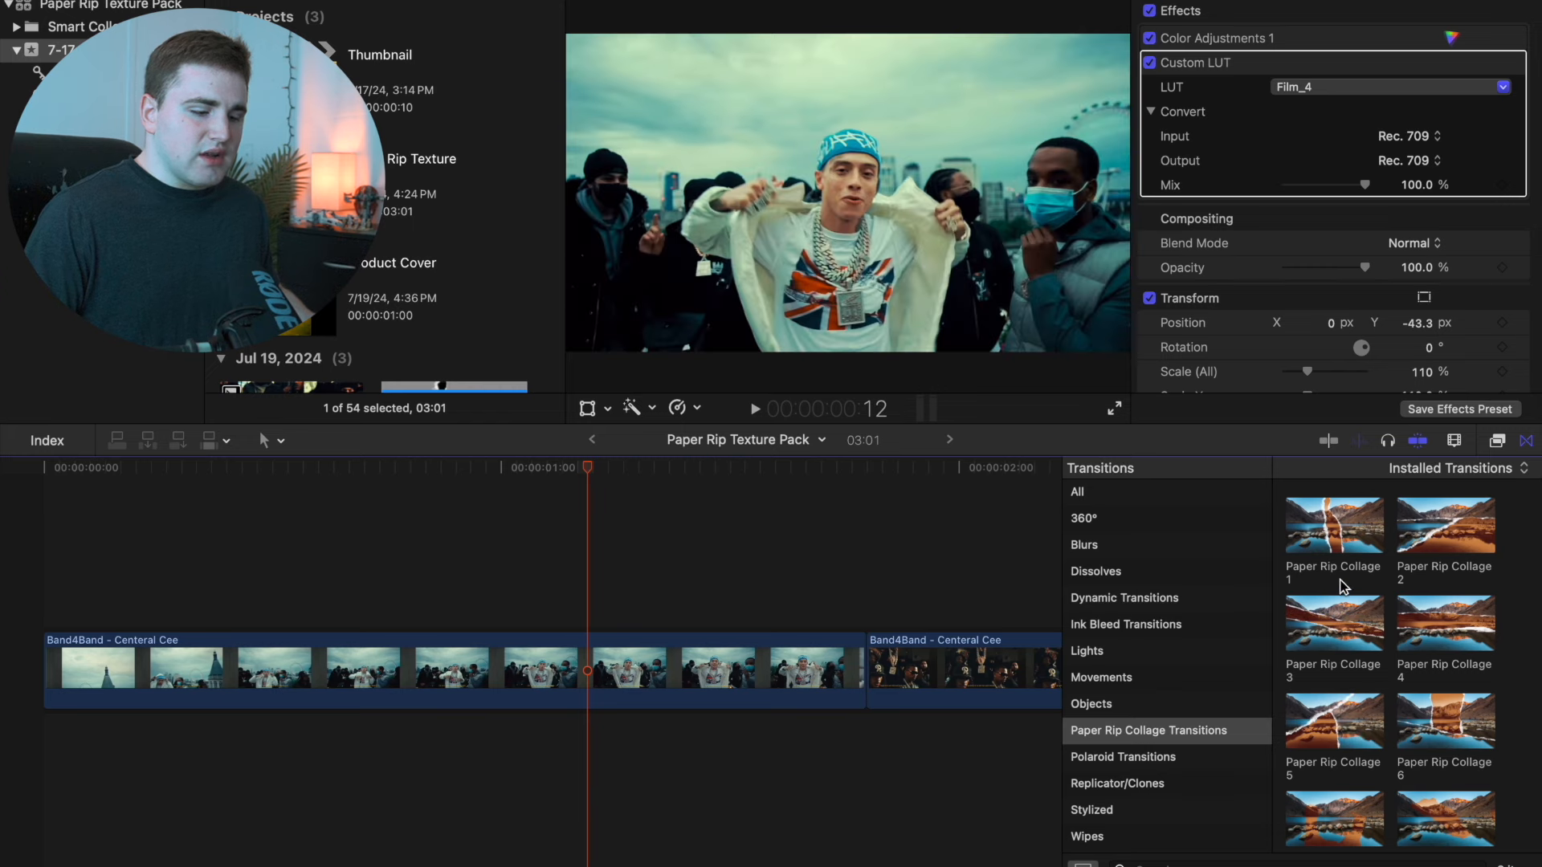
{"action": "left_click_drag", "start_coordinate": [1339, 536], "coordinate": [979, 619]}
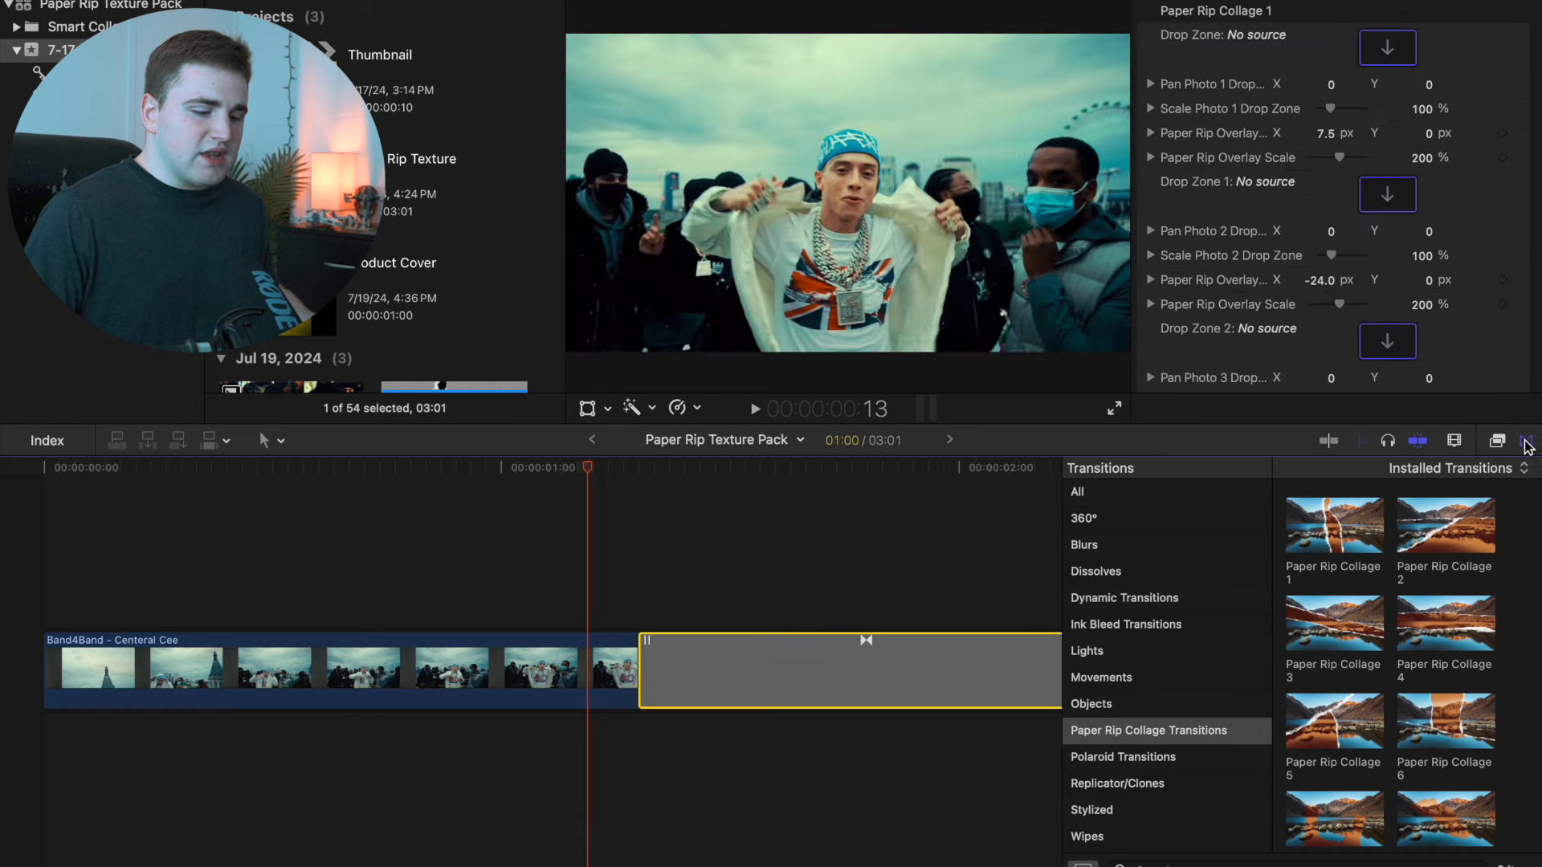
{"action": "left_click", "coordinate": [1526, 442]}
{"action": "left_click_drag", "start_coordinate": [1090, 654], "coordinate": [915, 666]}
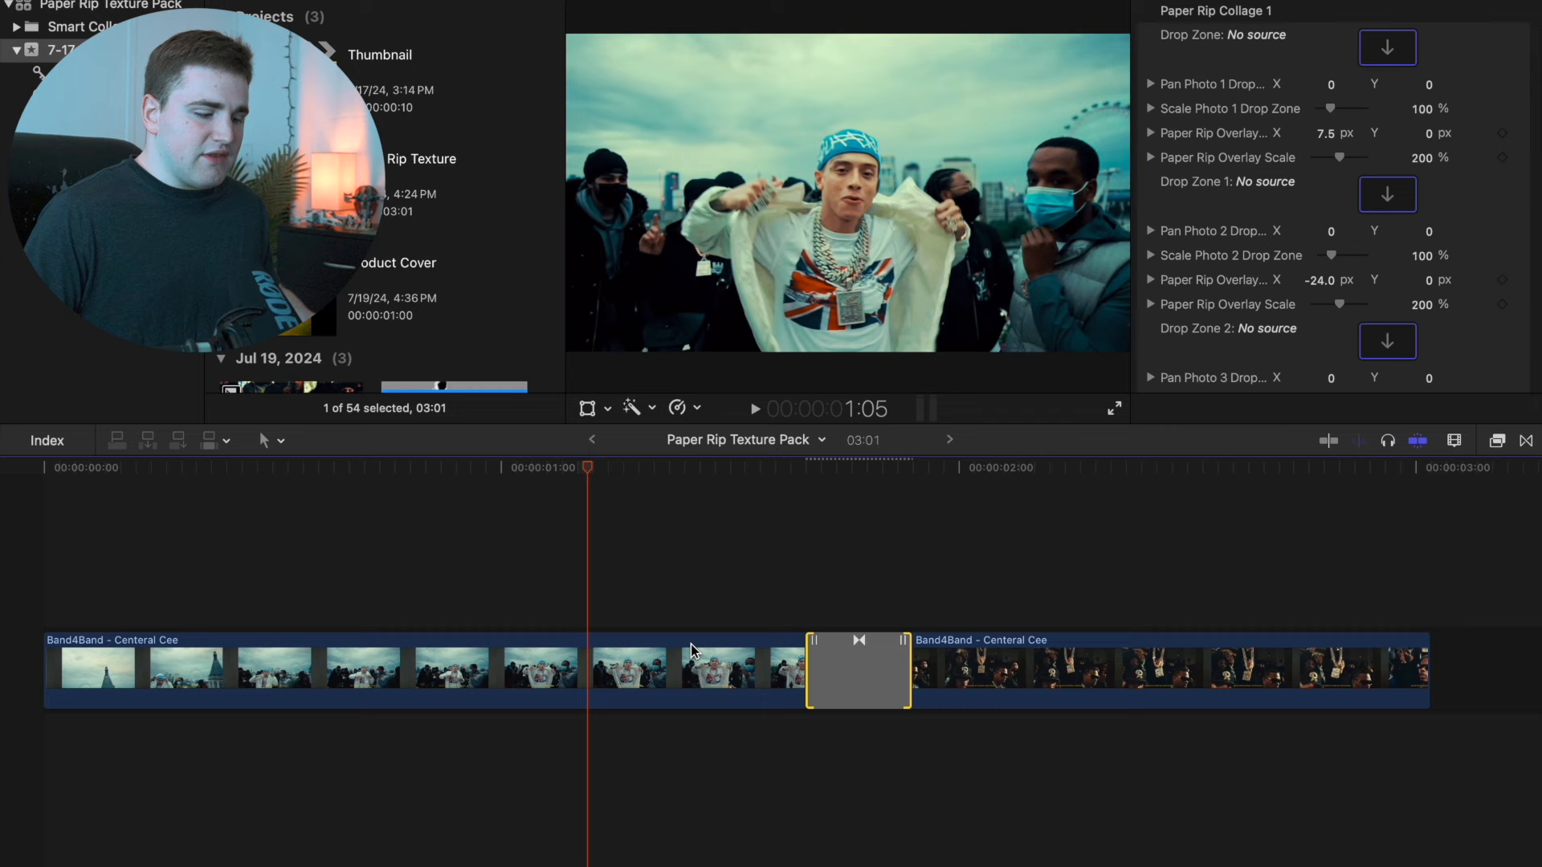
Step: Play the timeline from just before the shortened transition into the second clip
{"action": "left_click", "coordinate": [570, 622]}
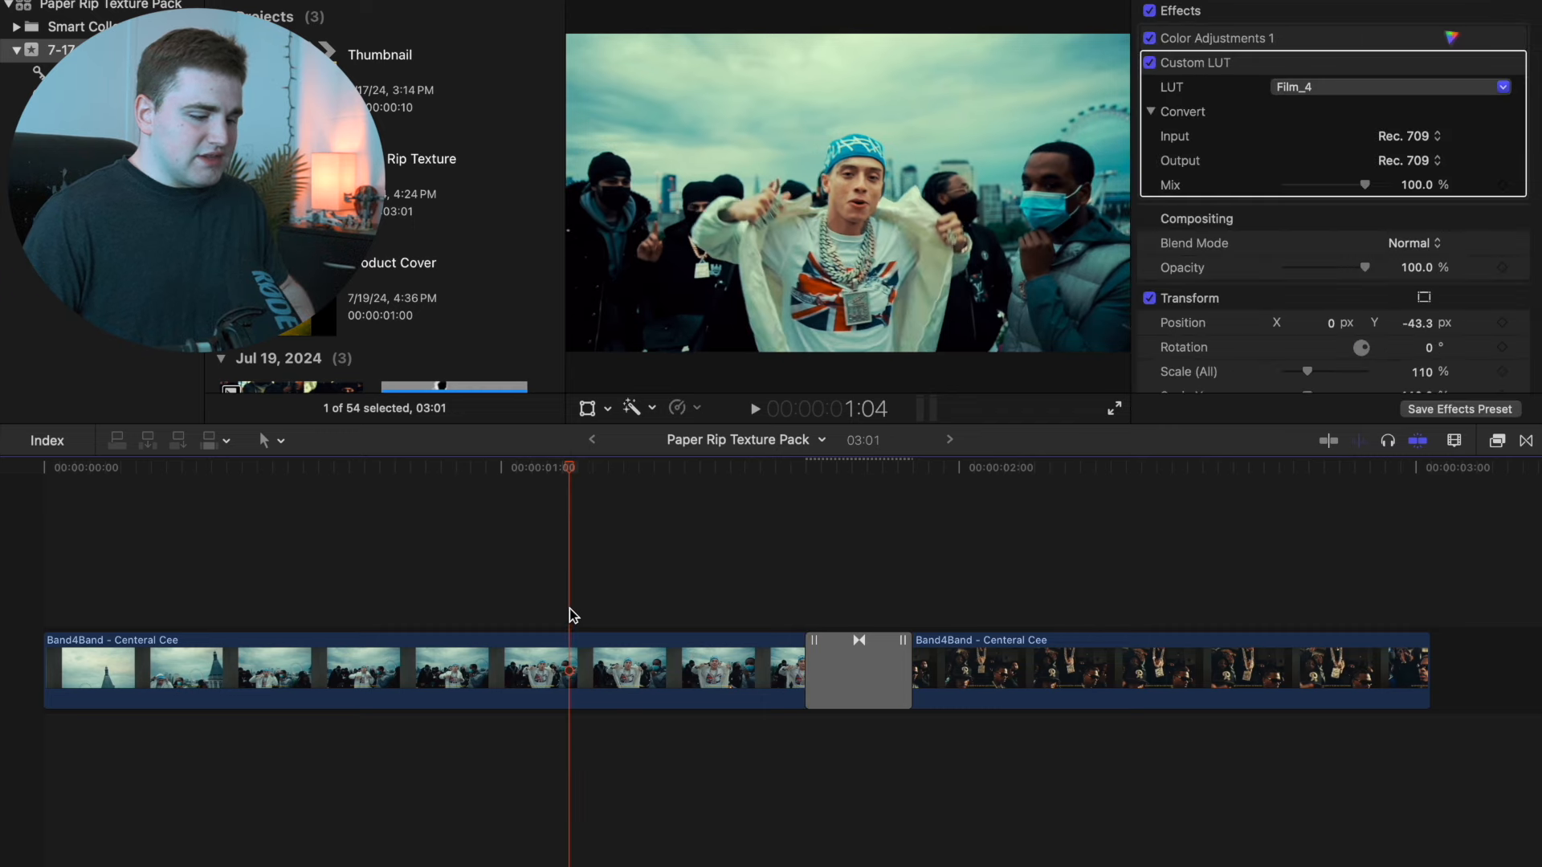
{"action": "key", "text": "space"}
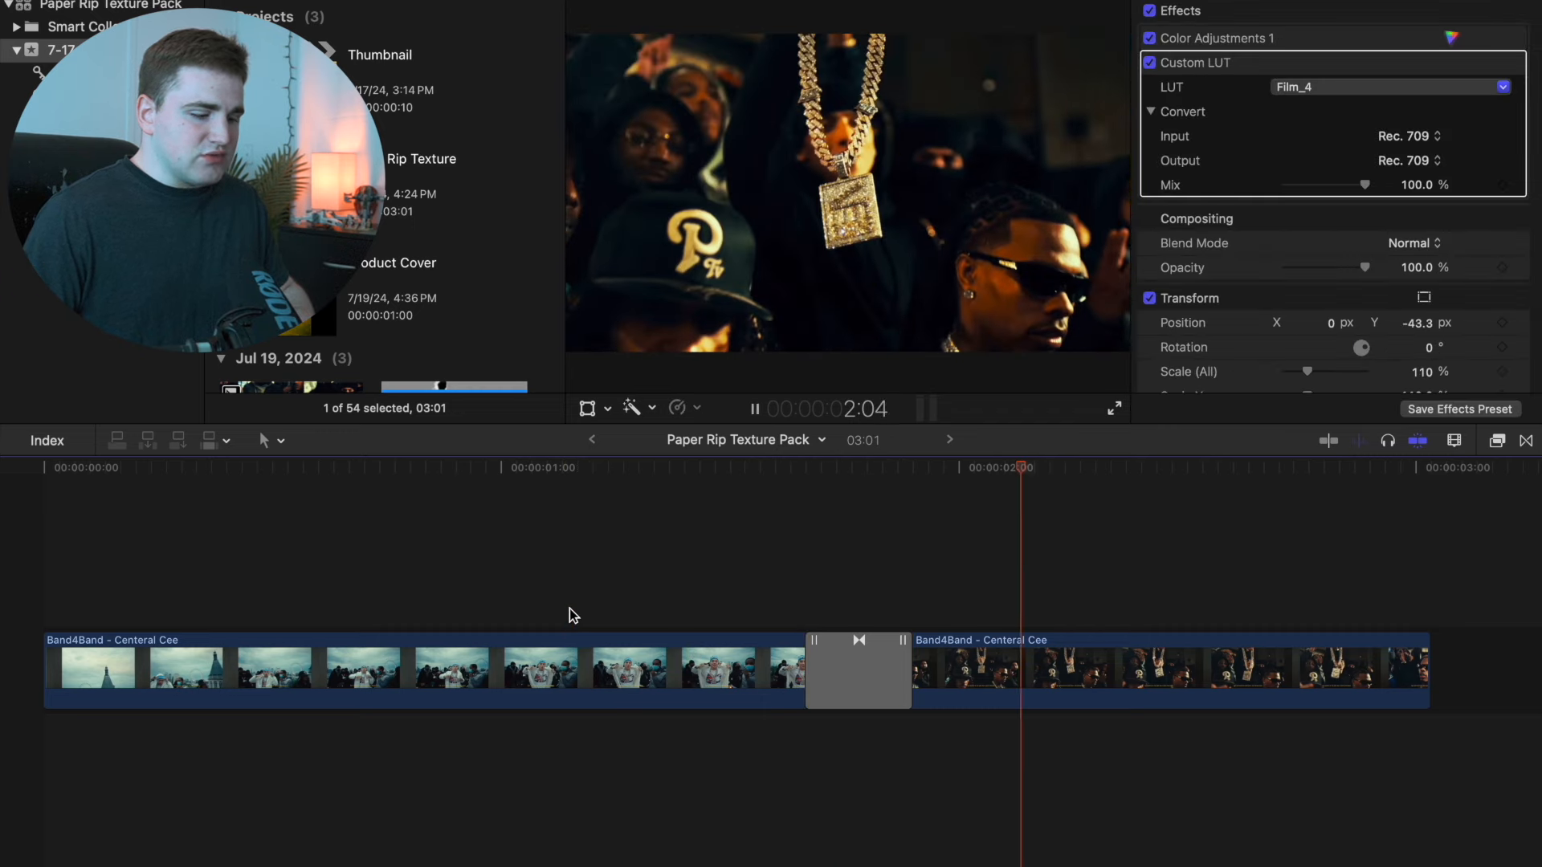
{"action": "key", "text": "space"}
Step: Lengthen the Paper Rip Collage 1 transition to about 28 frames and play it back
{"action": "left_click", "coordinate": [835, 664]}
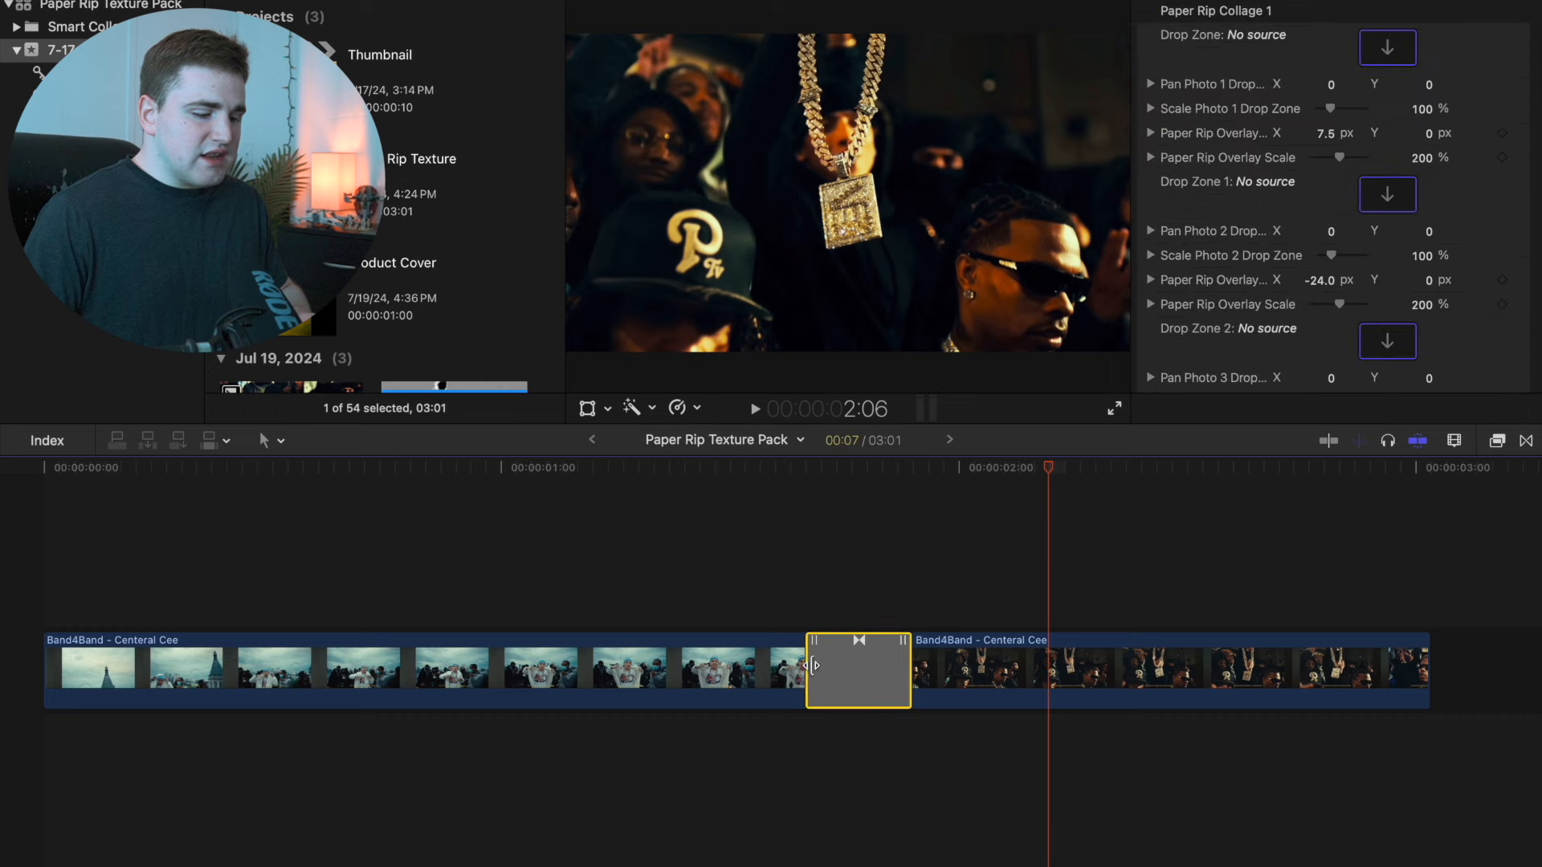
{"action": "left_click_drag", "start_coordinate": [807, 665], "coordinate": [654, 665]}
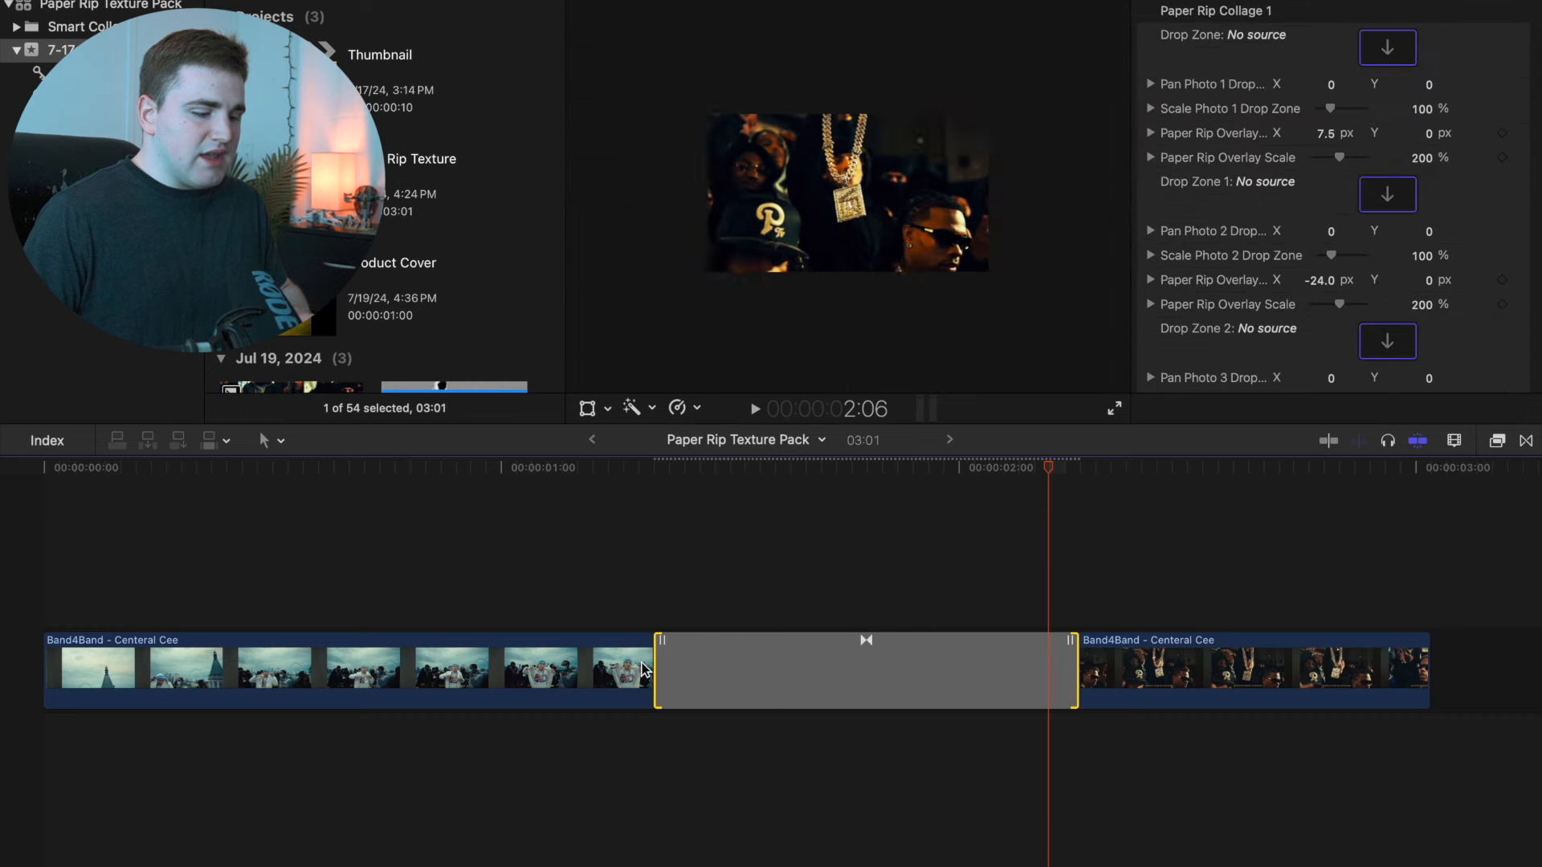
{"action": "left_click", "coordinate": [520, 612]}
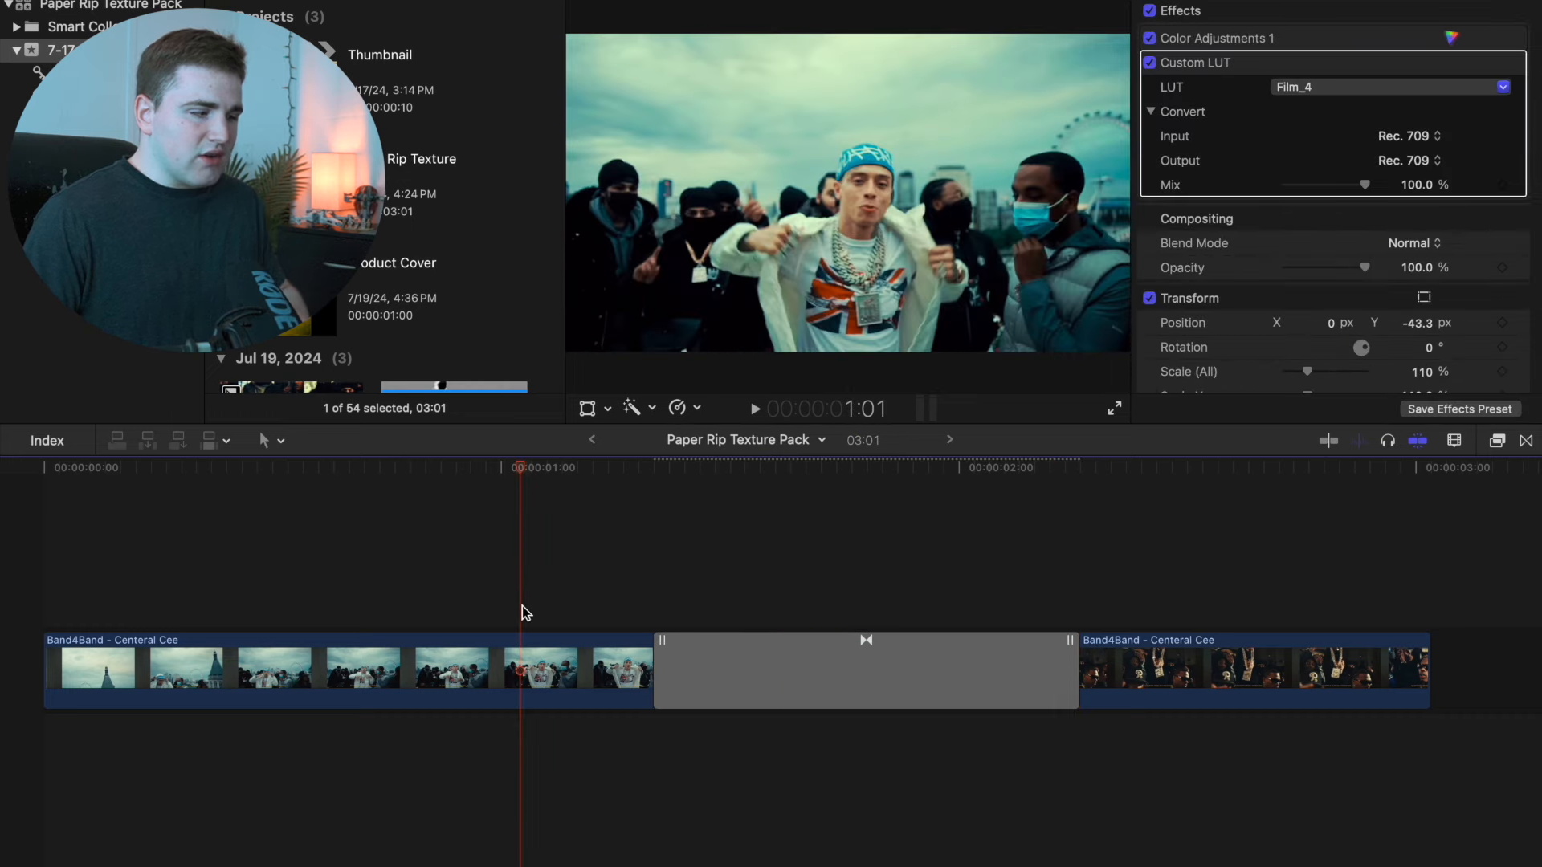
{"action": "key", "text": "space"}
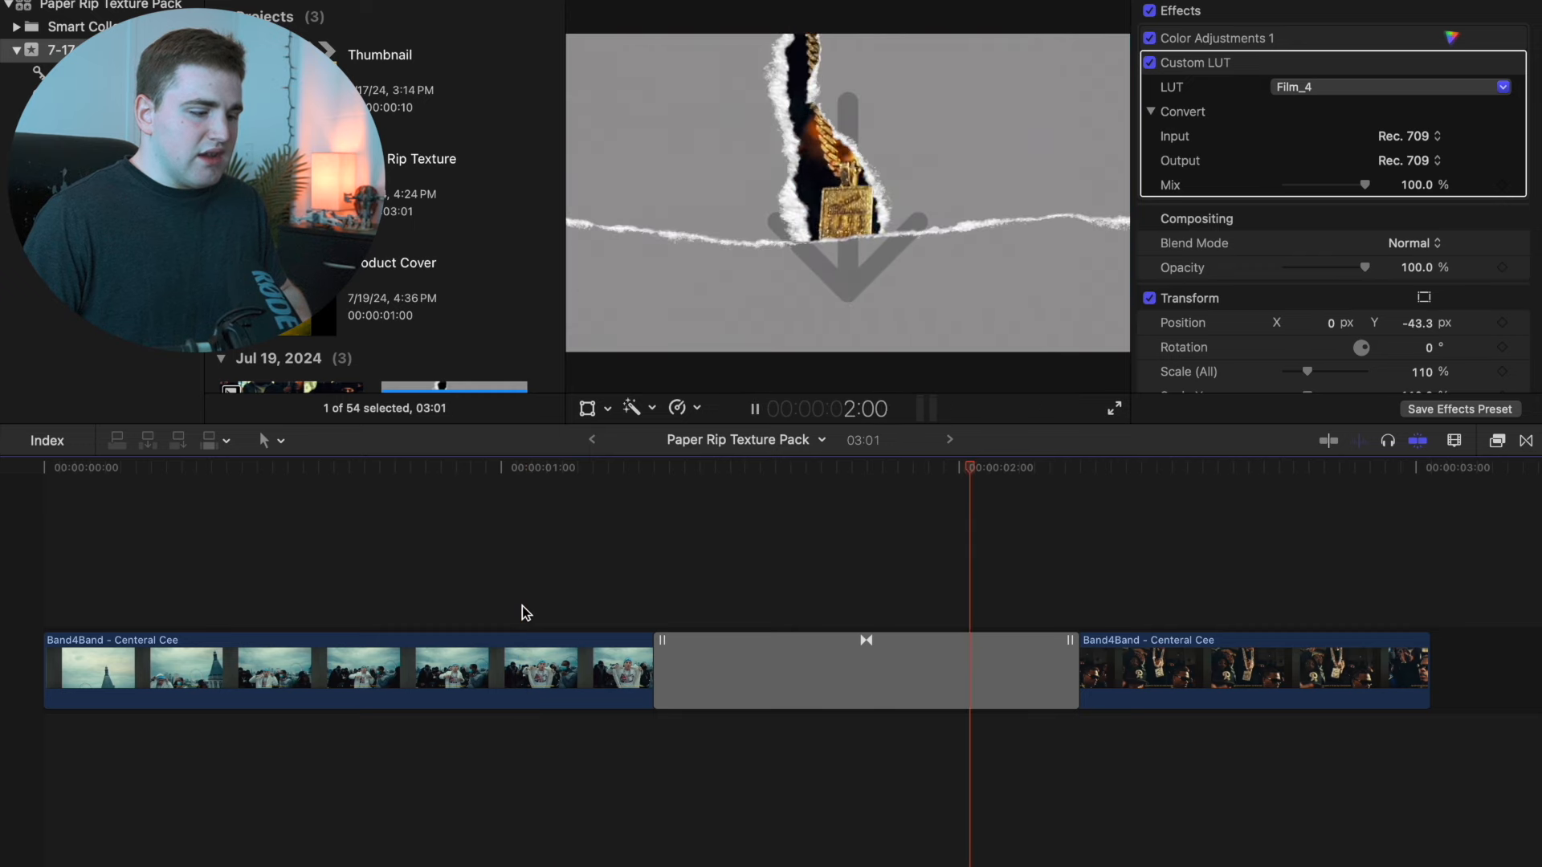
{"action": "key", "text": "space"}
Step: Delete the Paper Rip Collage 1 transition between the two clips
{"action": "left_click", "coordinate": [757, 668]}
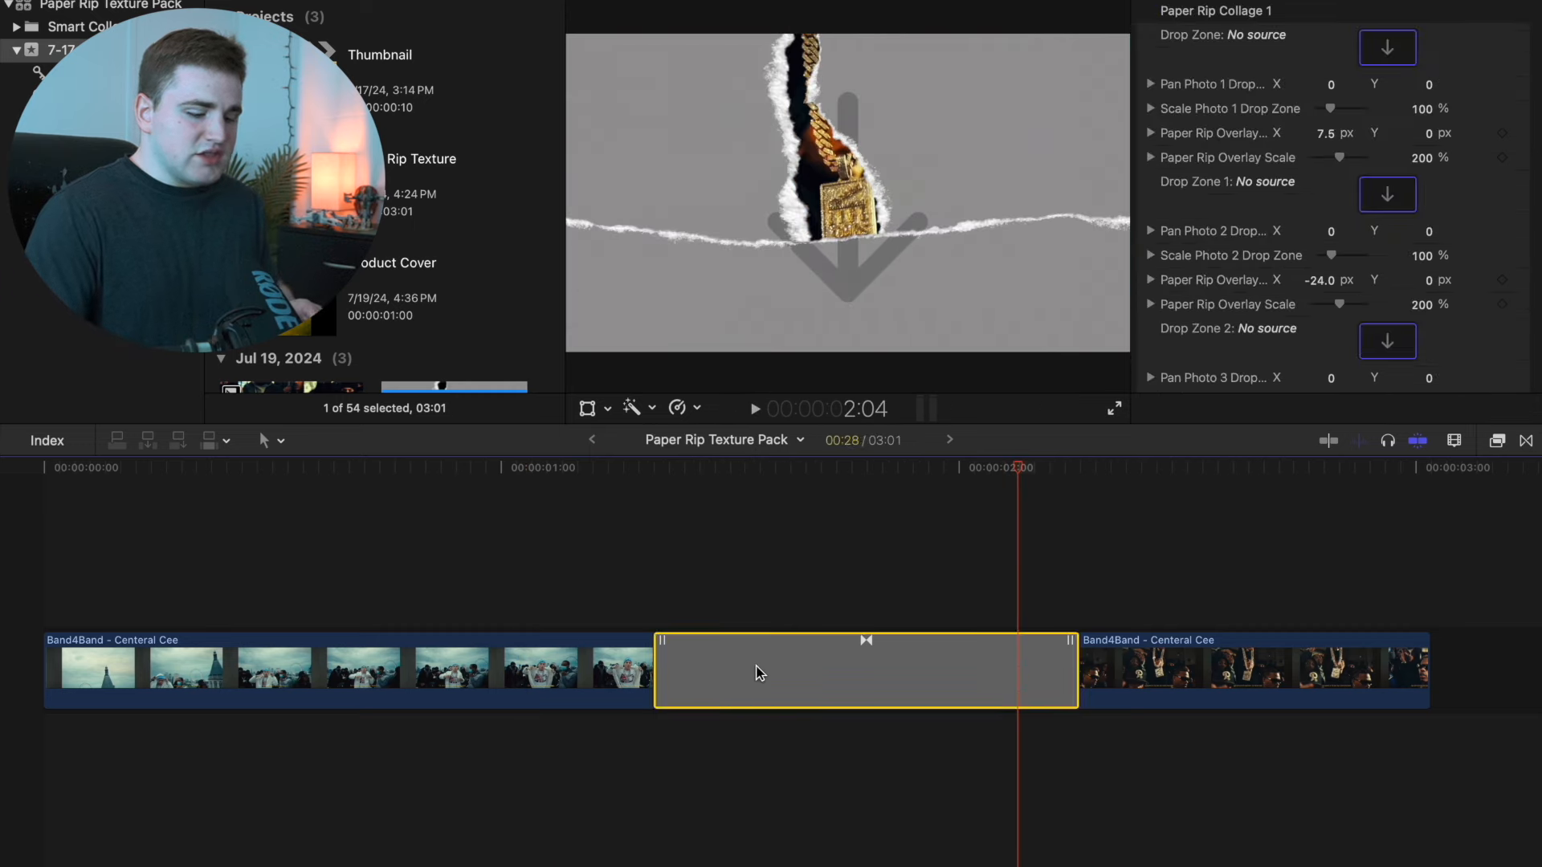
{"action": "key", "text": "Delete"}
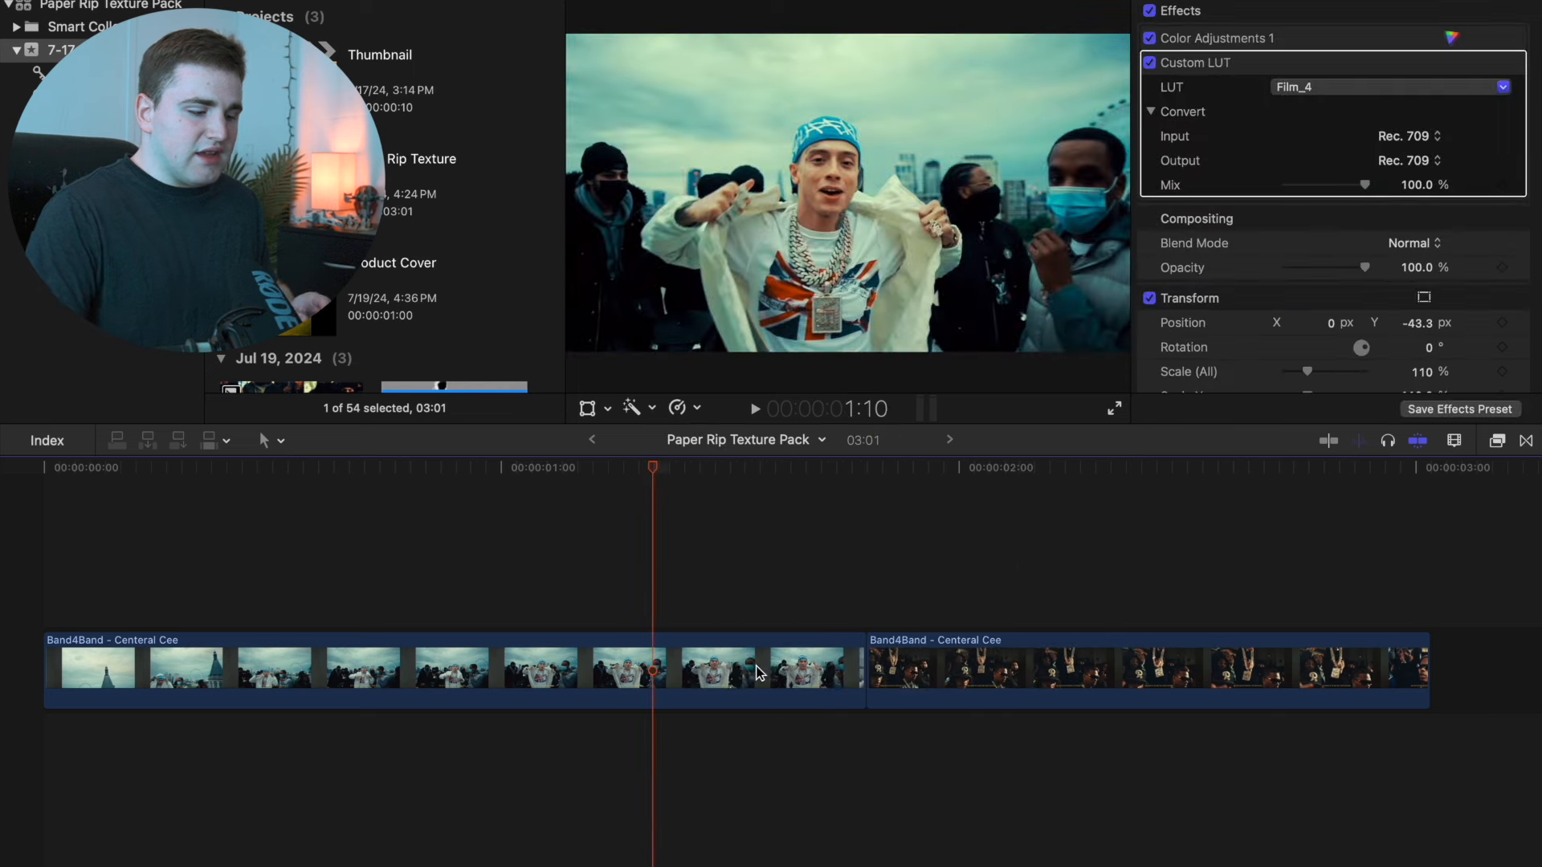
Step: Add the Paper Rip Collage 4 transition between the two Band4Band clips
{"action": "left_click", "coordinate": [533, 581]}
{"action": "scroll", "coordinate": [538, 578], "scroll_direction": "right", "scroll_amount": 5}
{"action": "left_click", "coordinate": [1525, 441]}
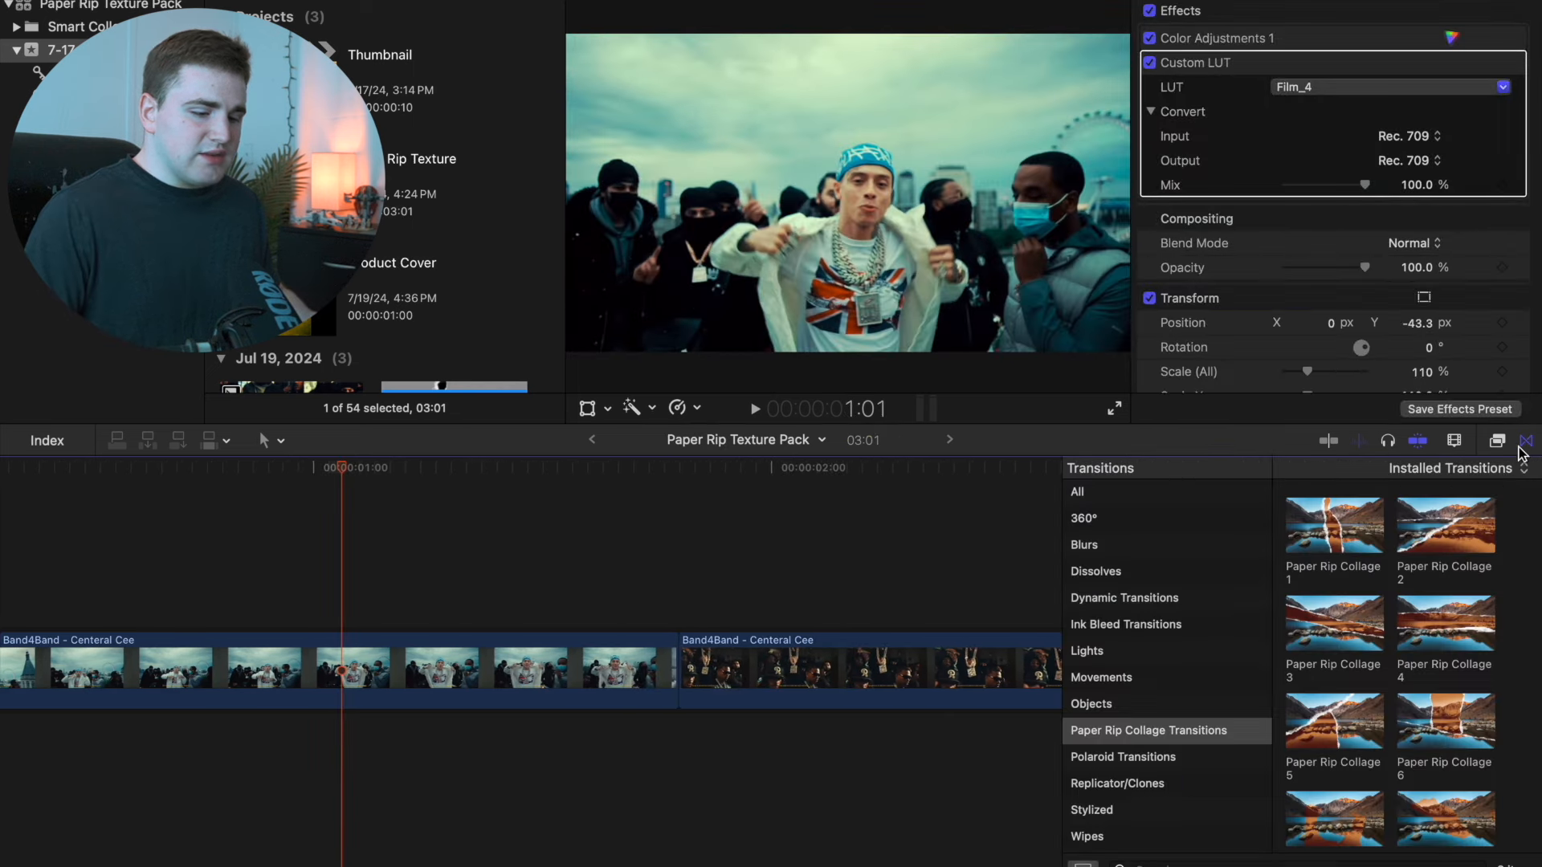
{"action": "left_click_drag", "start_coordinate": [1459, 626], "coordinate": [627, 672]}
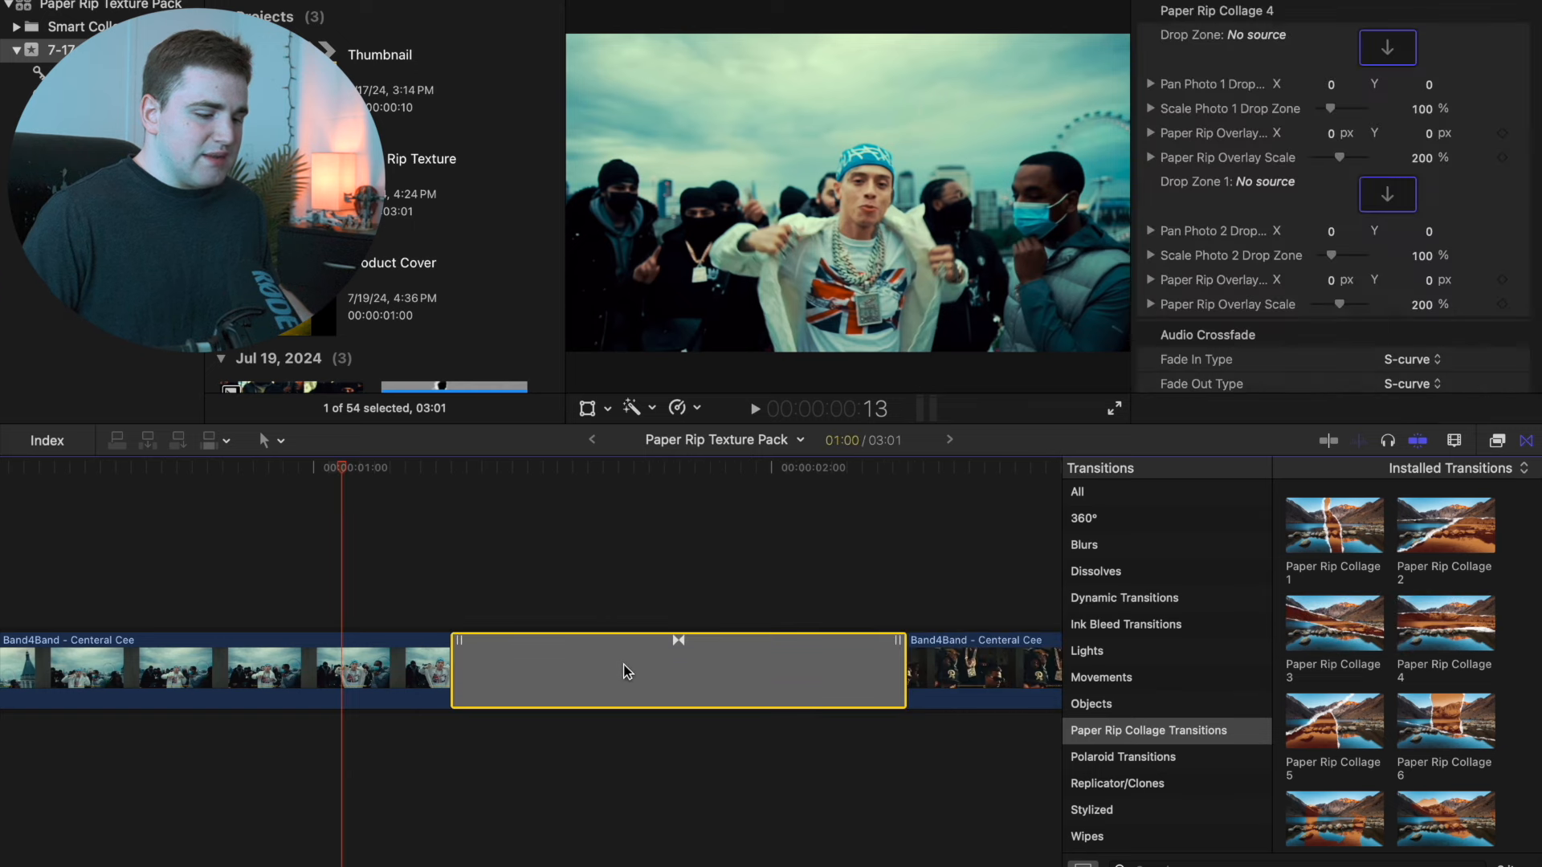
{"action": "left_click", "coordinate": [1509, 444]}
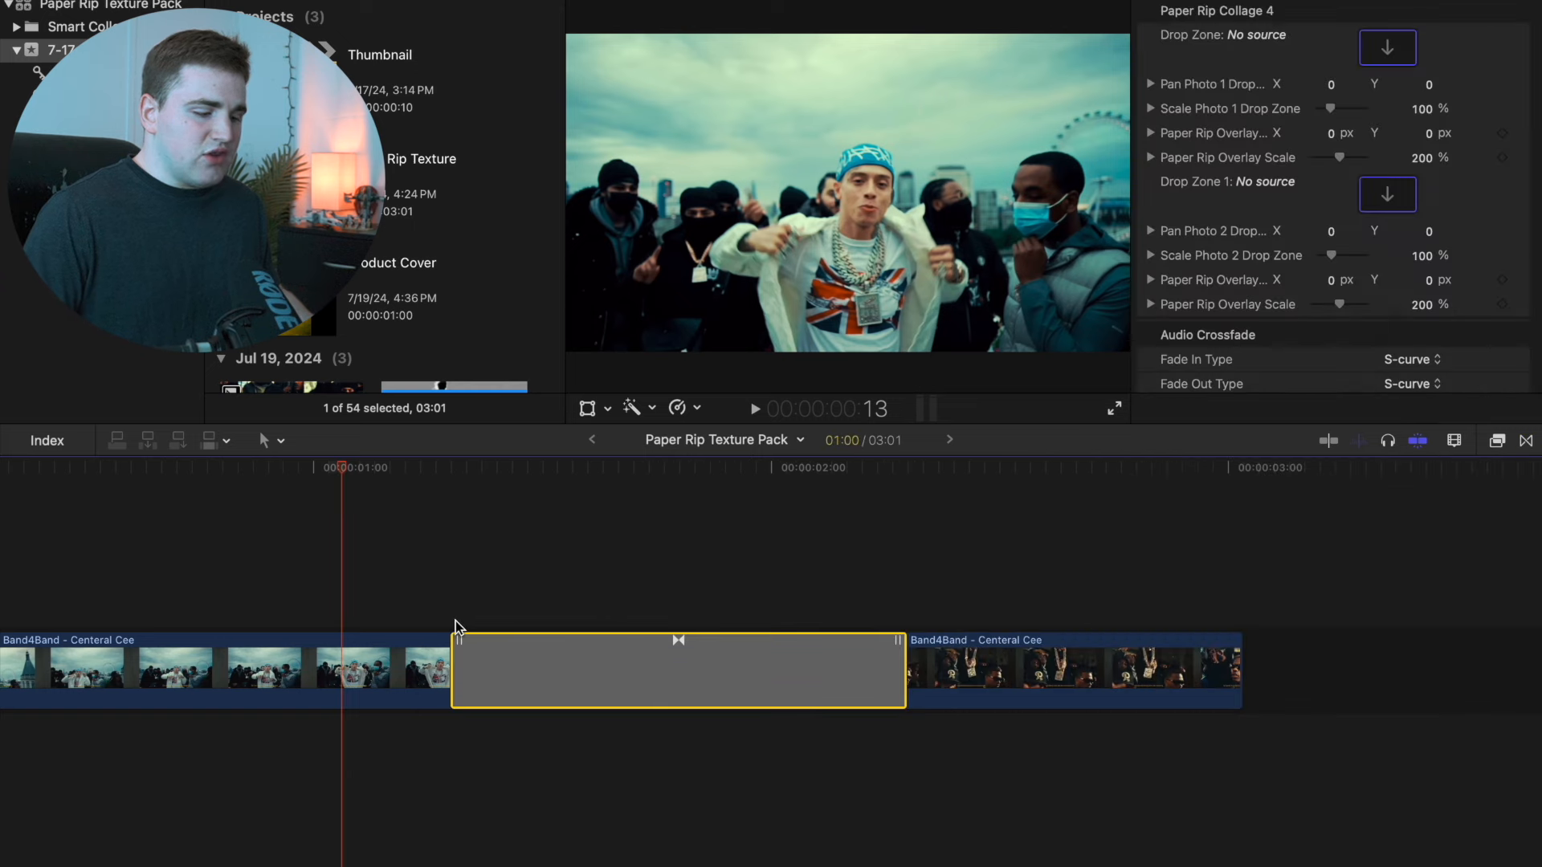
Step: Delete the Paper Rip Collage 4 transition from the cut between the two clips
{"action": "left_click", "coordinate": [540, 624]}
{"action": "left_click", "coordinate": [543, 651]}
{"action": "key", "text": "Delete"}
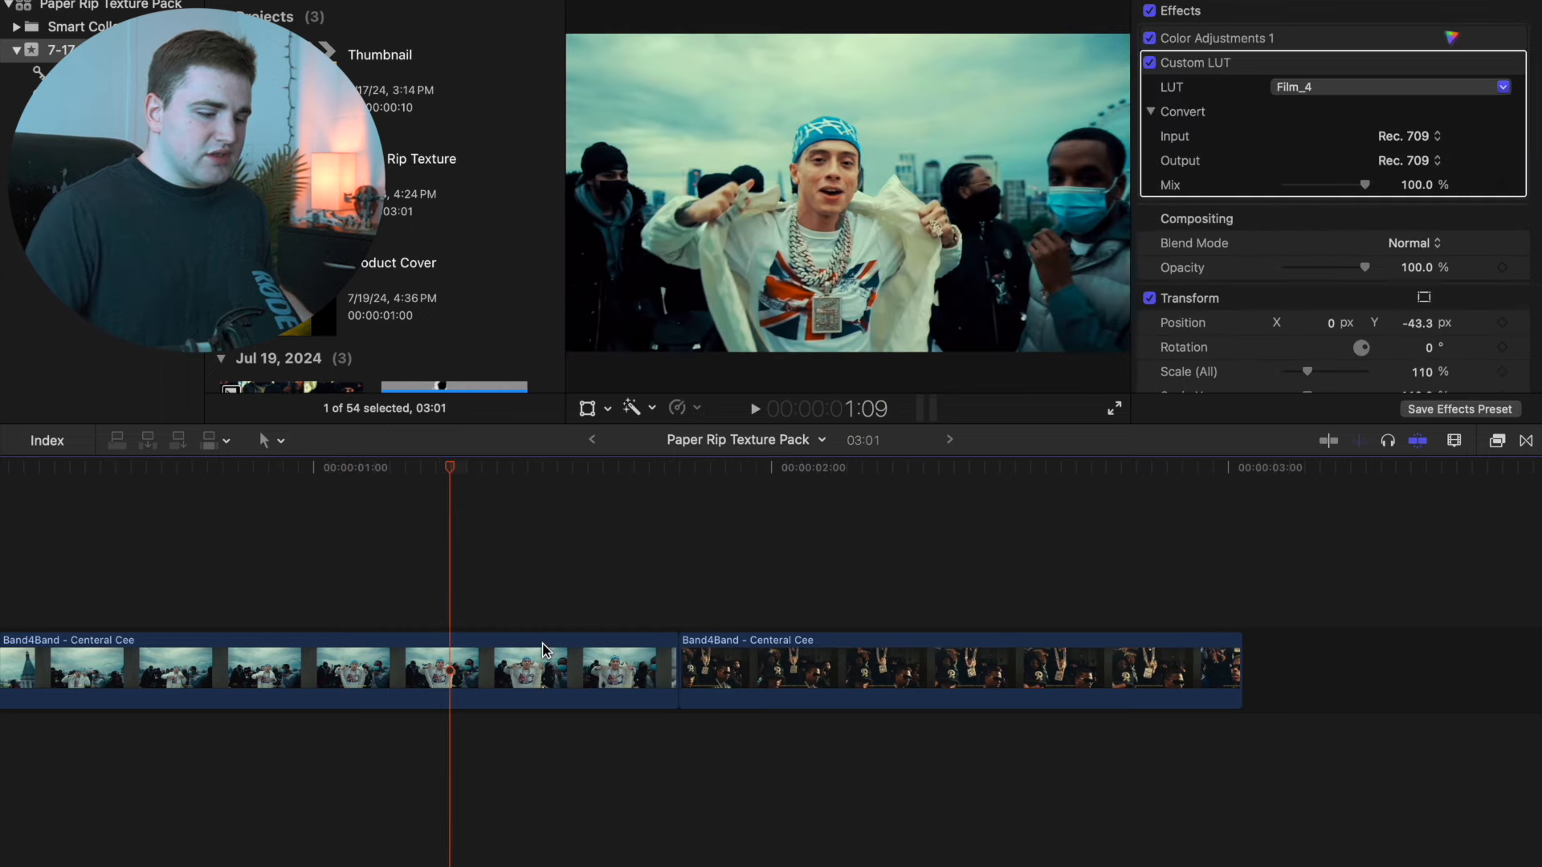
Step: Add the Paper Rip Collage 1 transition to the cut between the two Band4Band clips
{"action": "left_click", "coordinate": [1525, 442]}
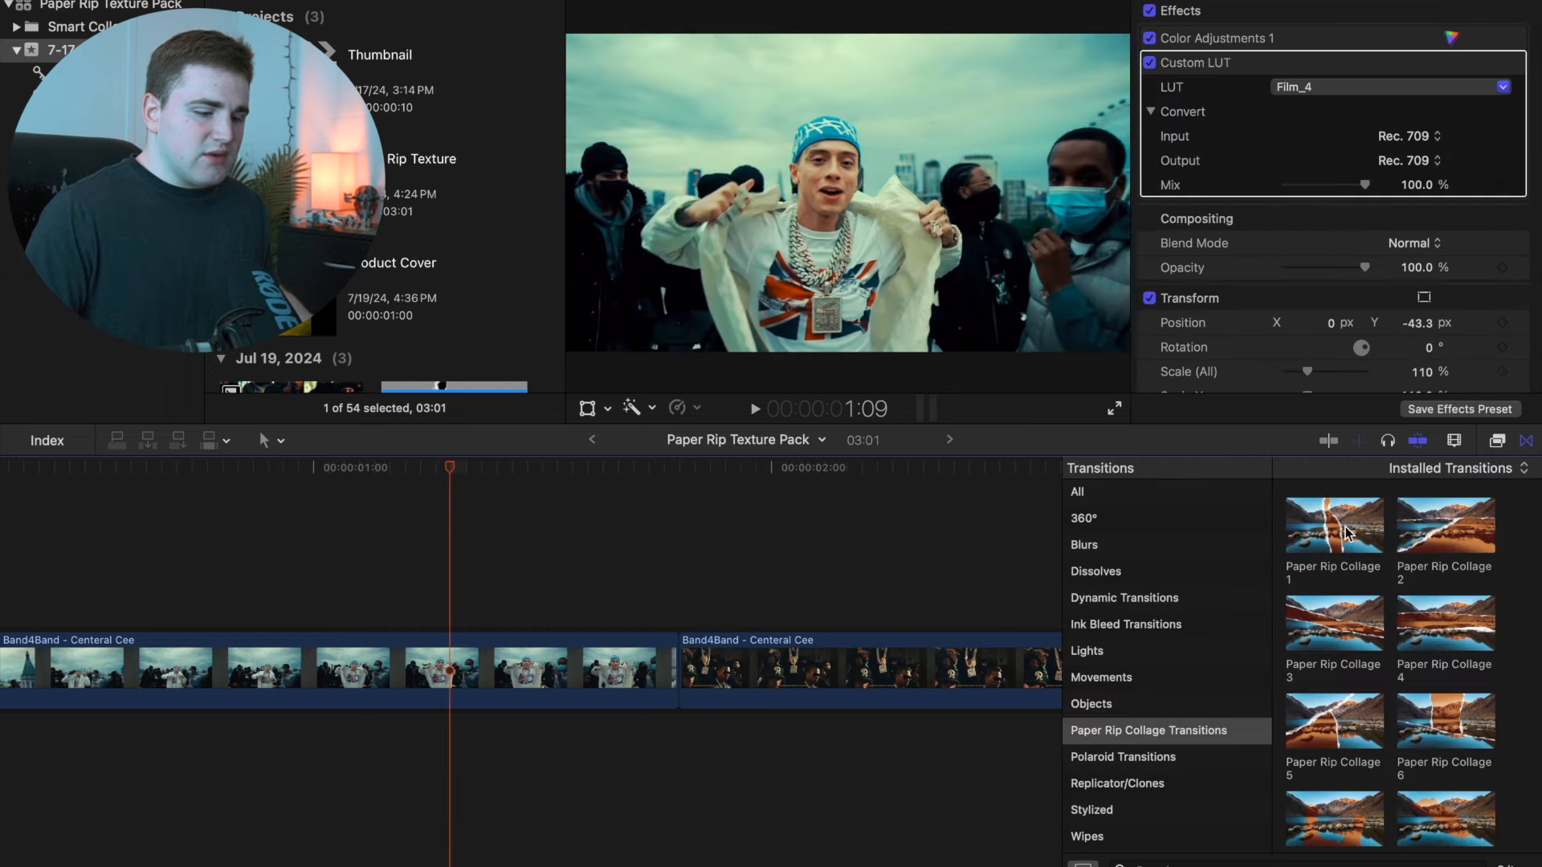
{"action": "left_click_drag", "start_coordinate": [1347, 534], "coordinate": [682, 666]}
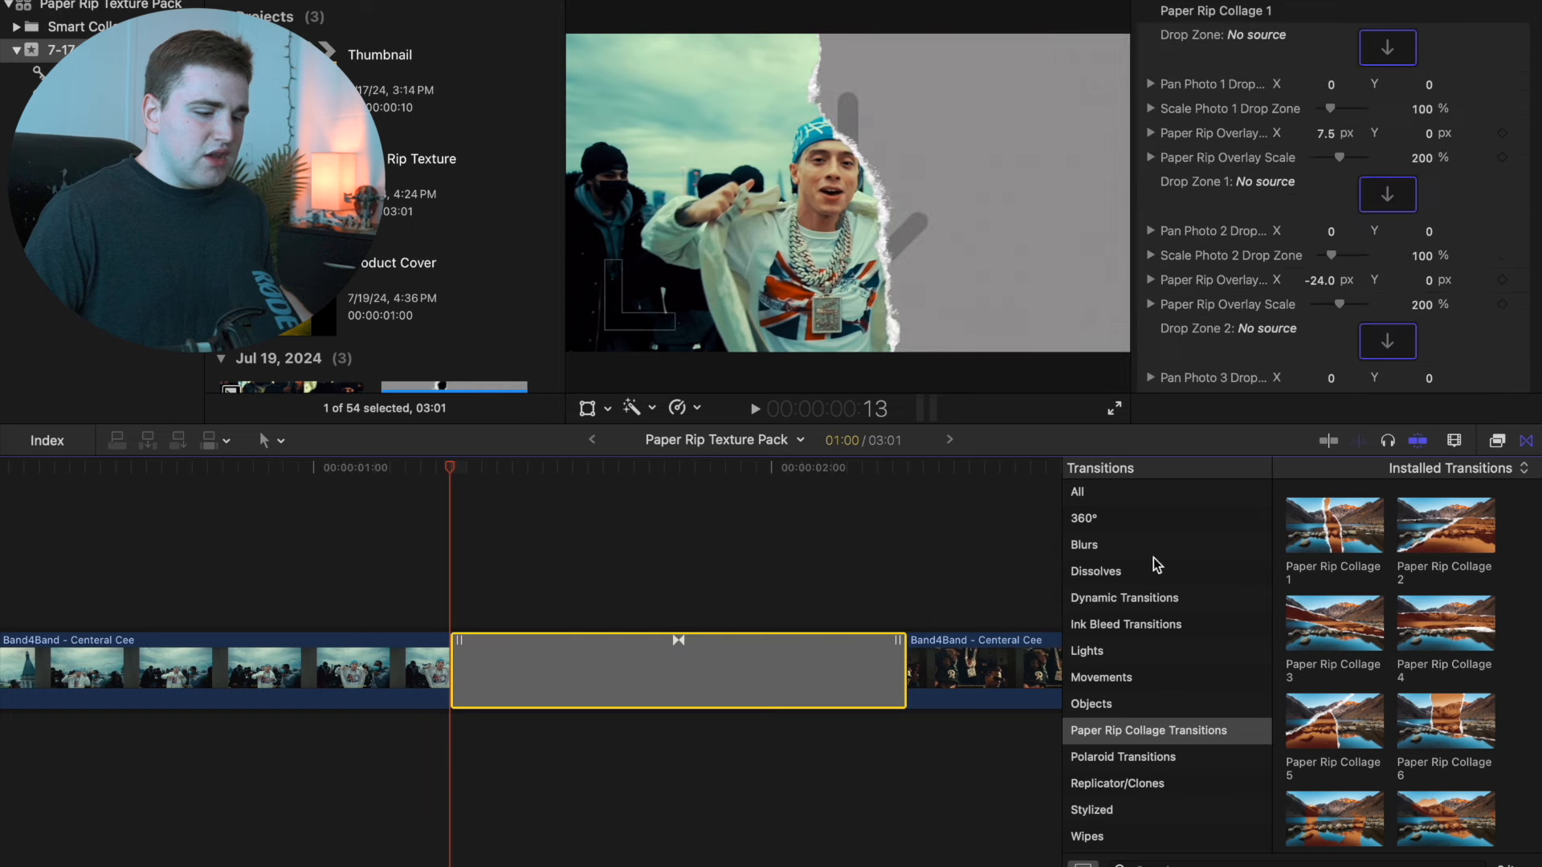
{"action": "left_click", "coordinate": [1526, 441]}
{"action": "scroll", "coordinate": [835, 552], "scroll_direction": "left", "scroll_amount": 5}
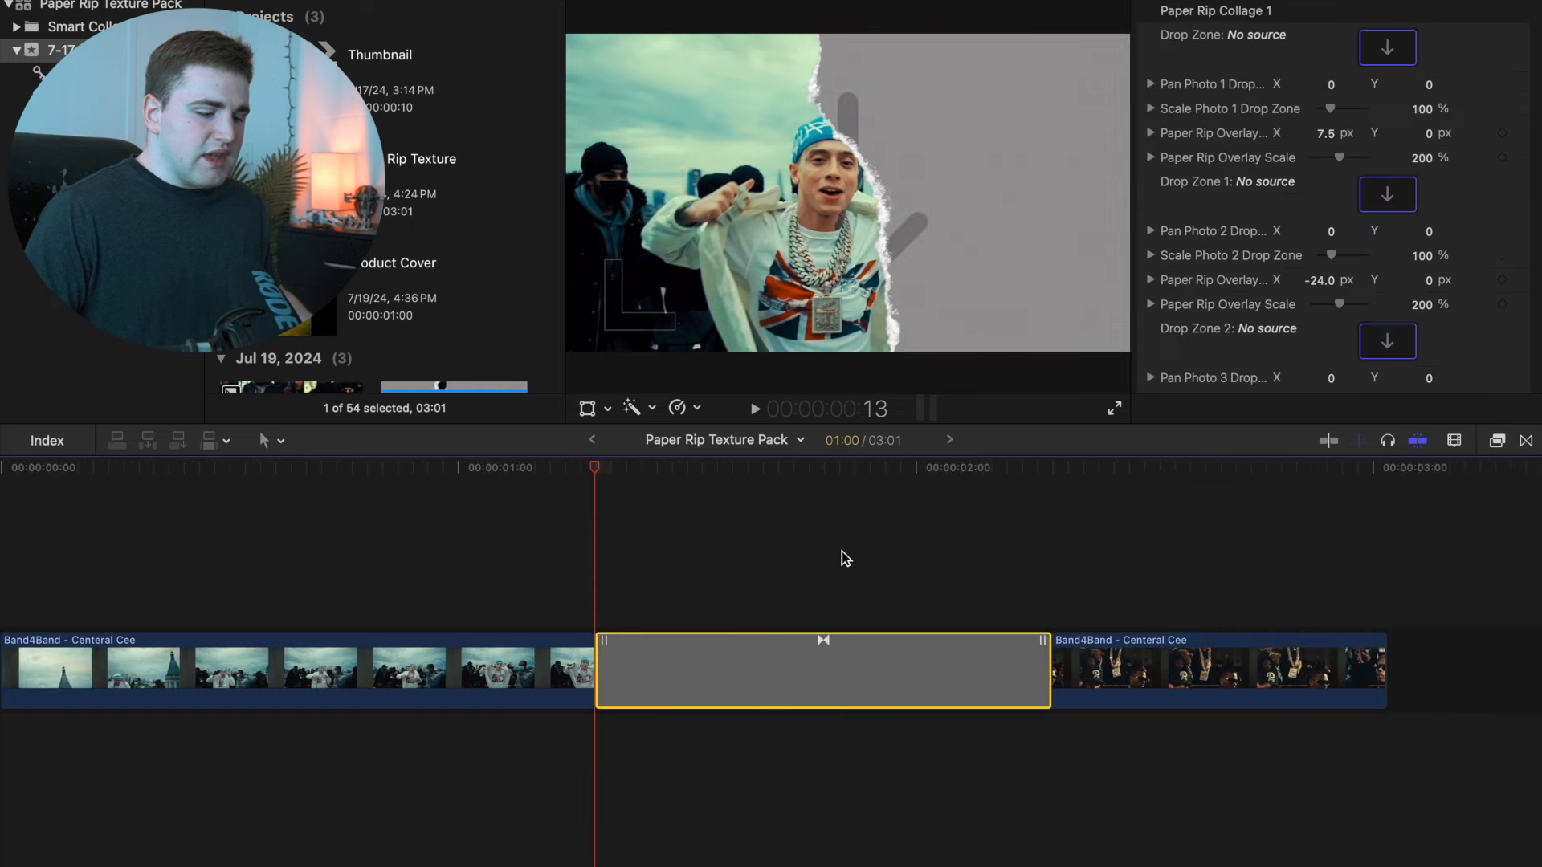
Step: Shorten the Paper Rip Collage 1 transition to 20 frames and play the project from the beginning
{"action": "left_click_drag", "start_coordinate": [1088, 670], "coordinate": [1011, 673]}
{"action": "left_click", "coordinate": [573, 620]}
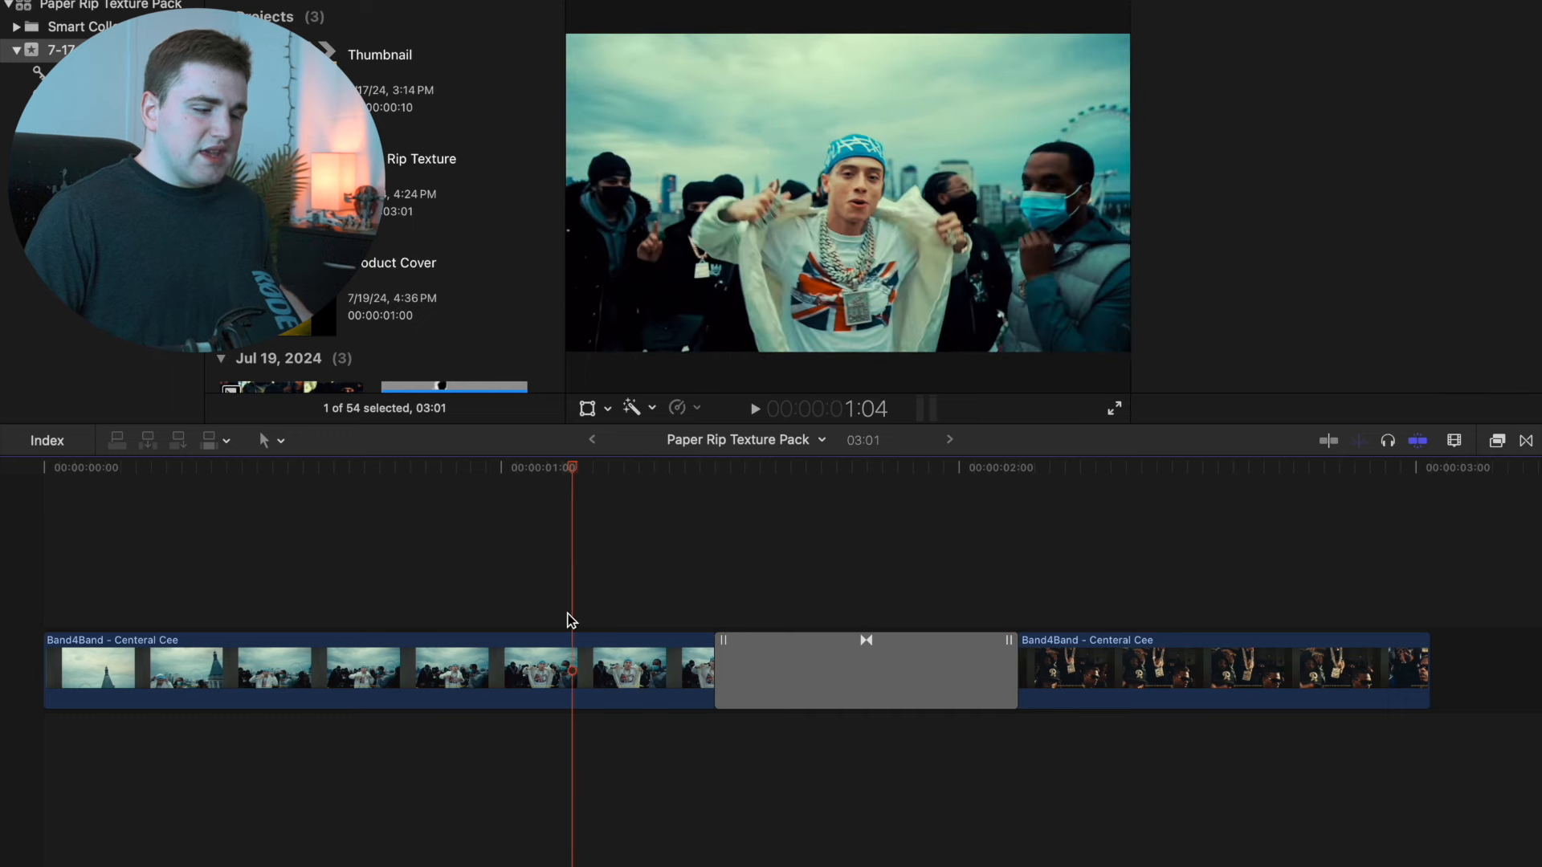
{"action": "left_click", "coordinate": [45, 570]}
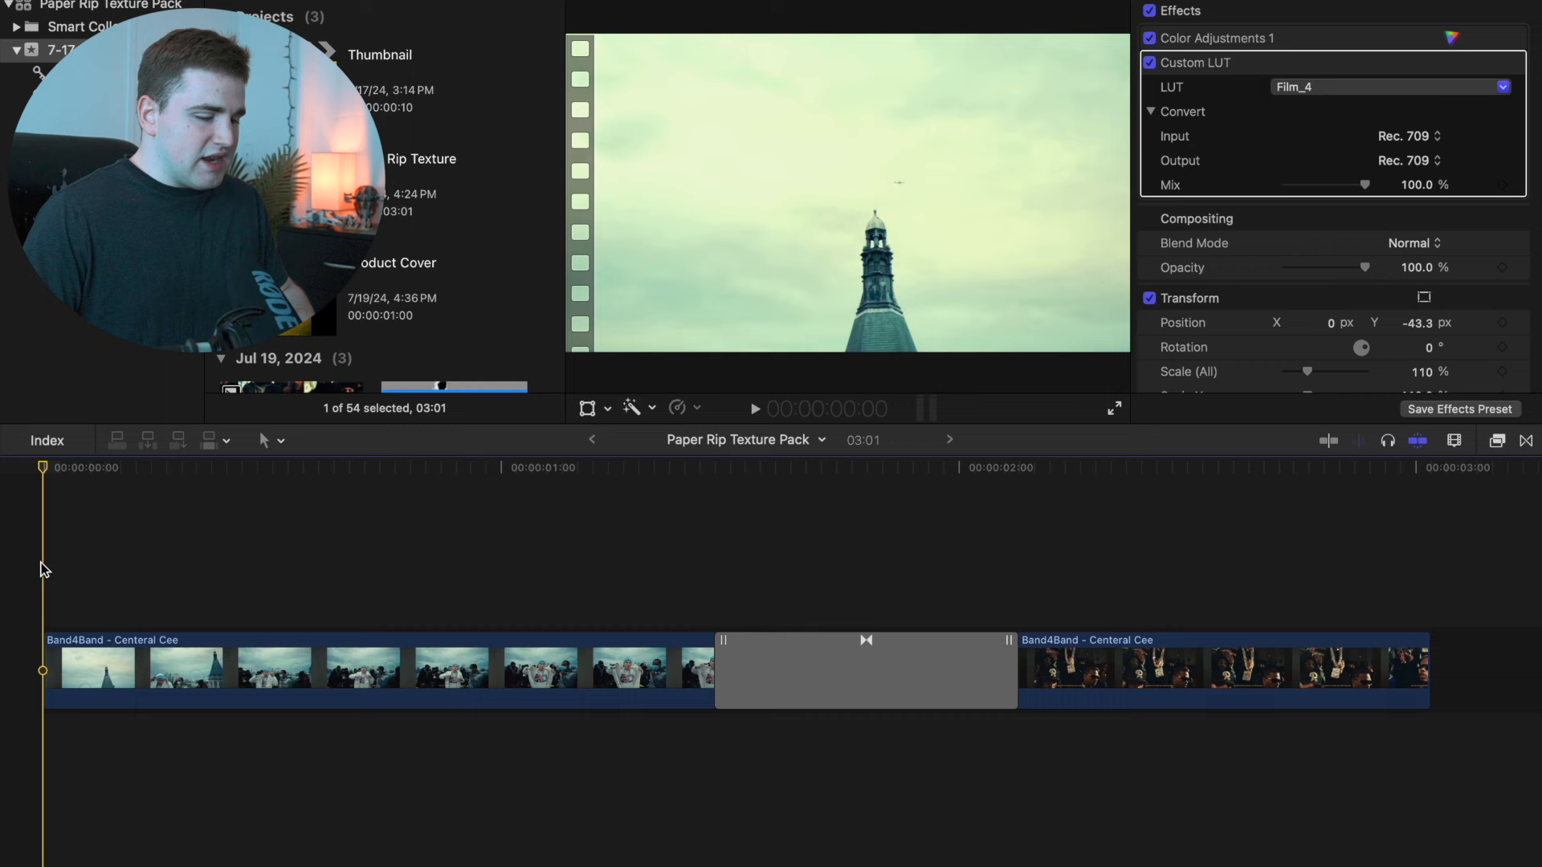
{"action": "key", "text": "space"}
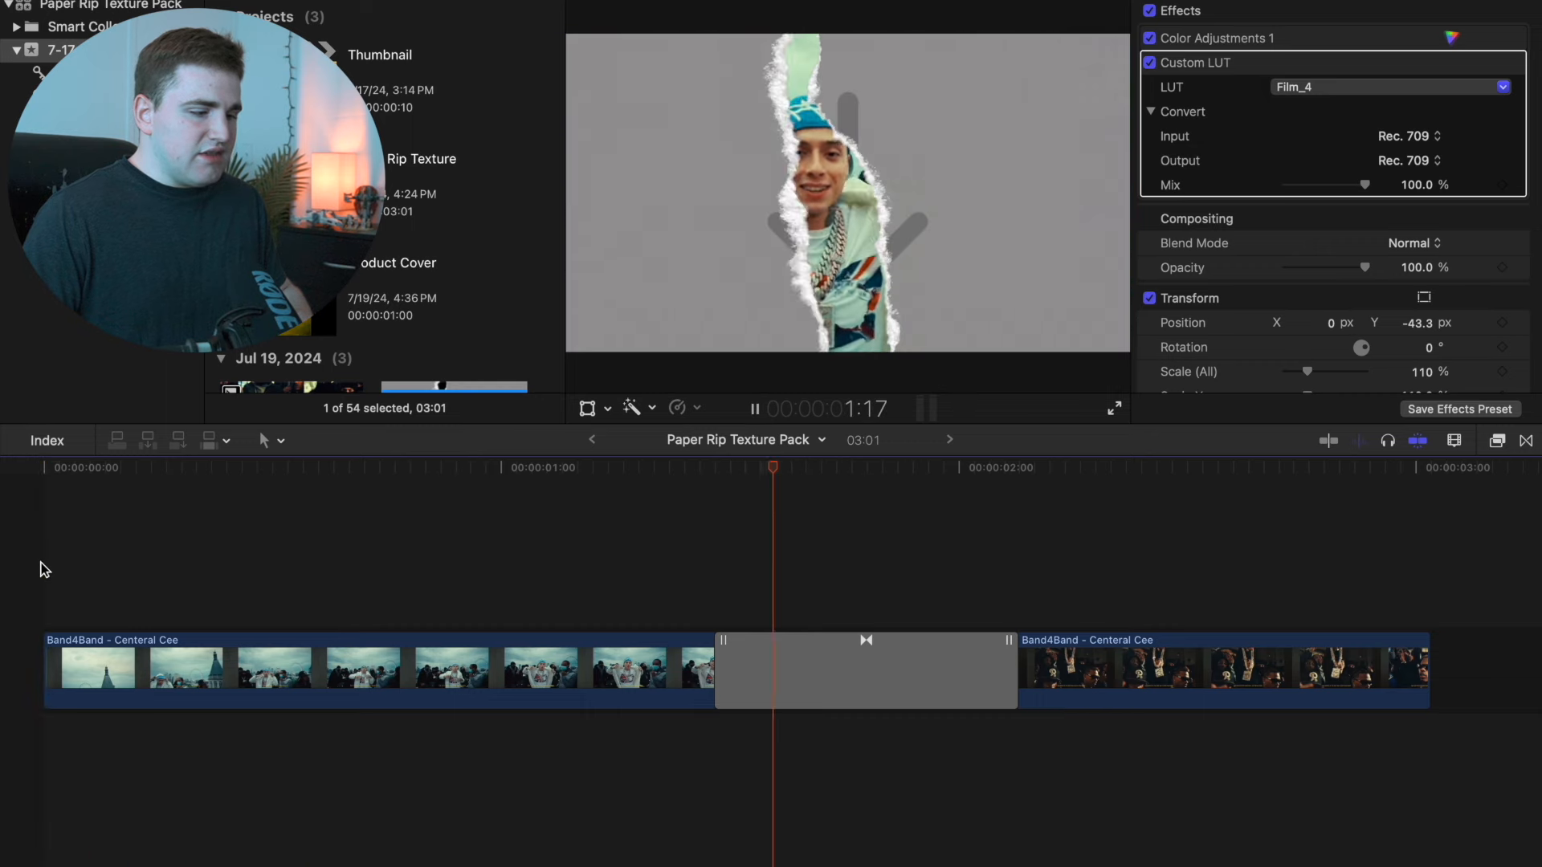
{"action": "key", "text": "space"}
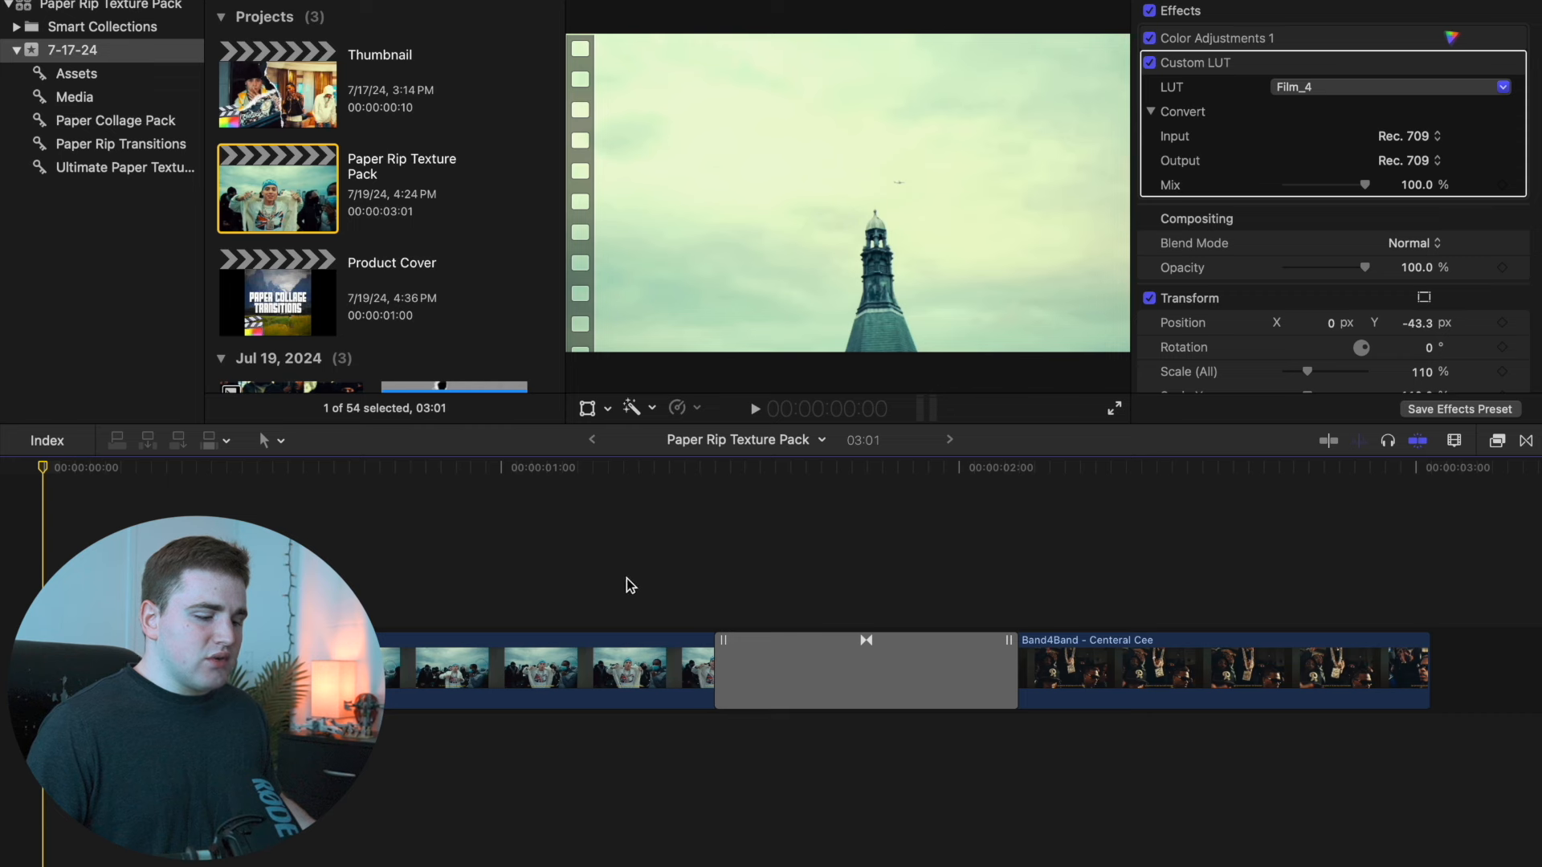
Step: Examine the grey placeholders in the Paper Rip Collage 1 transition, the available source clips and the transition's drop zone settings
{"action": "left_click", "coordinate": [763, 590]}
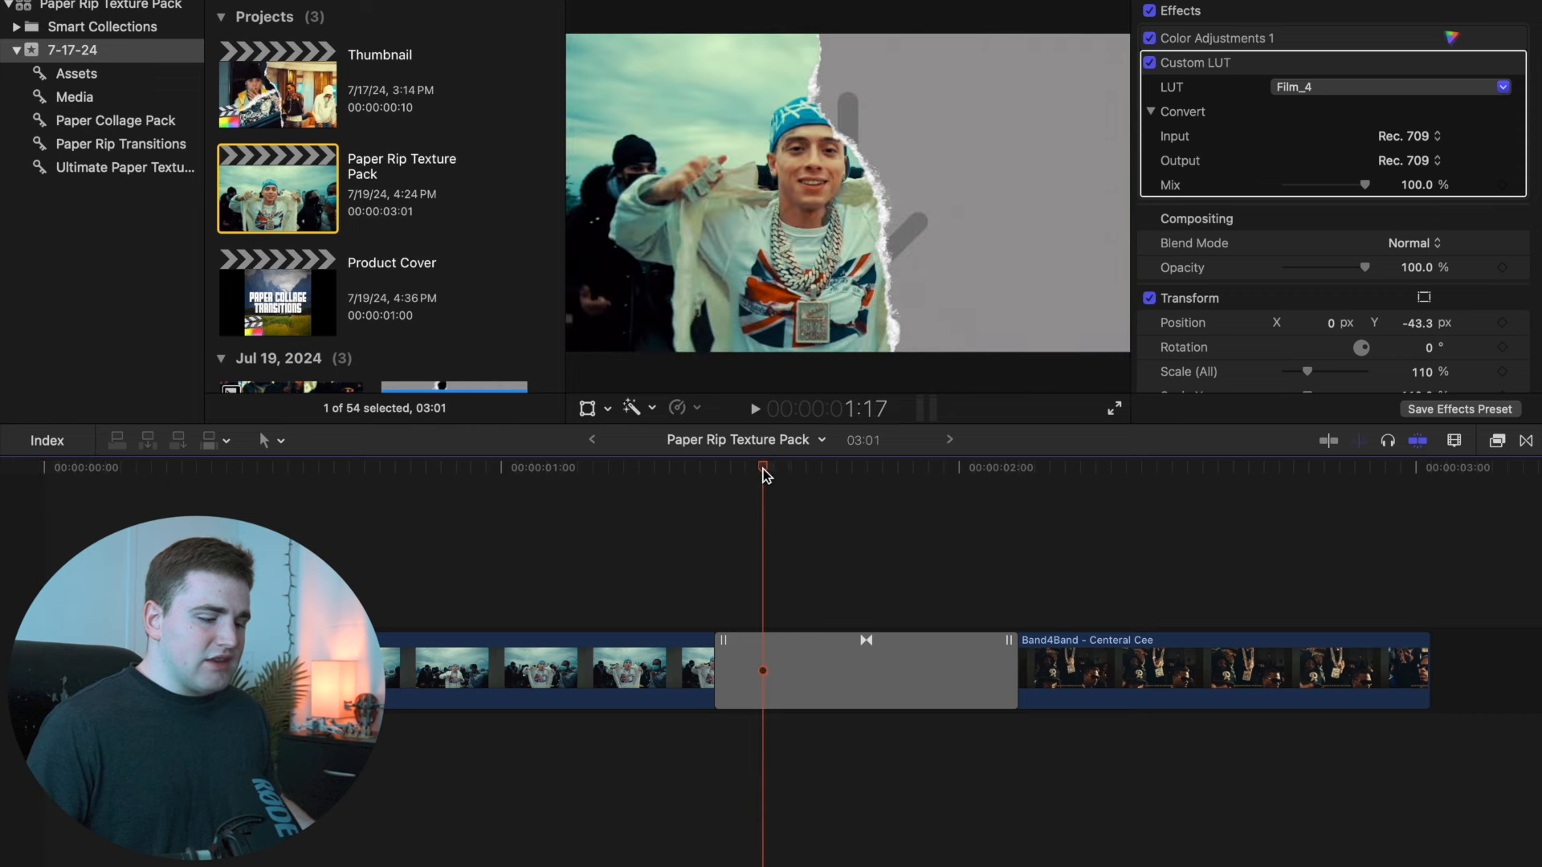
{"action": "mouse_move", "coordinate": [763, 469]}
{"action": "left_mouse_down"}
{"action": "mouse_move", "coordinate": [705, 473]}
{"action": "mouse_move", "coordinate": [747, 489]}
{"action": "left_mouse_up"}
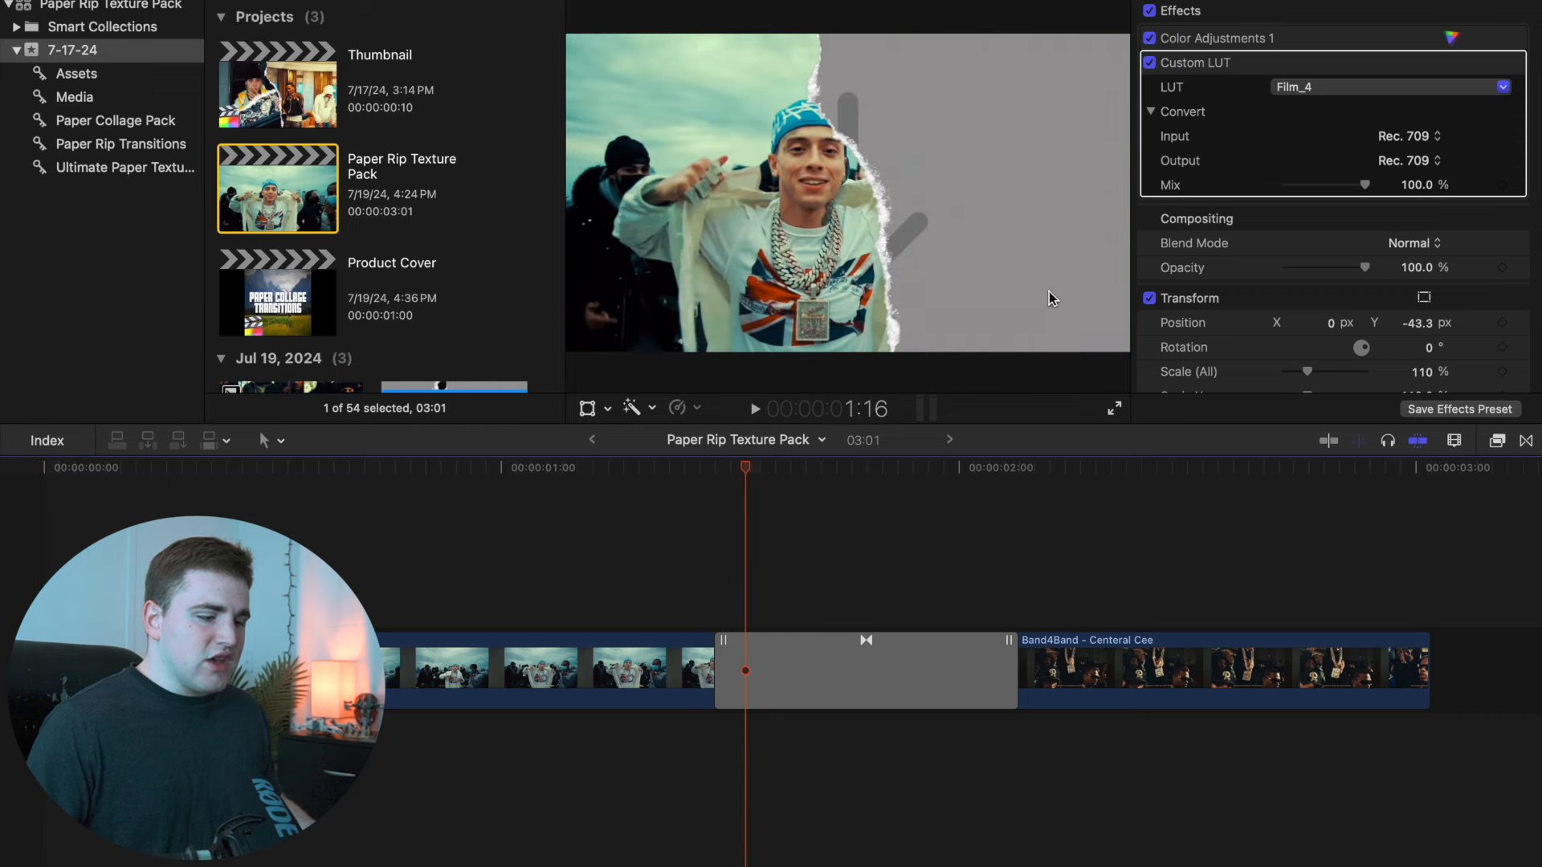
{"action": "scroll", "coordinate": [434, 291], "scroll_direction": "down", "scroll_amount": 10}
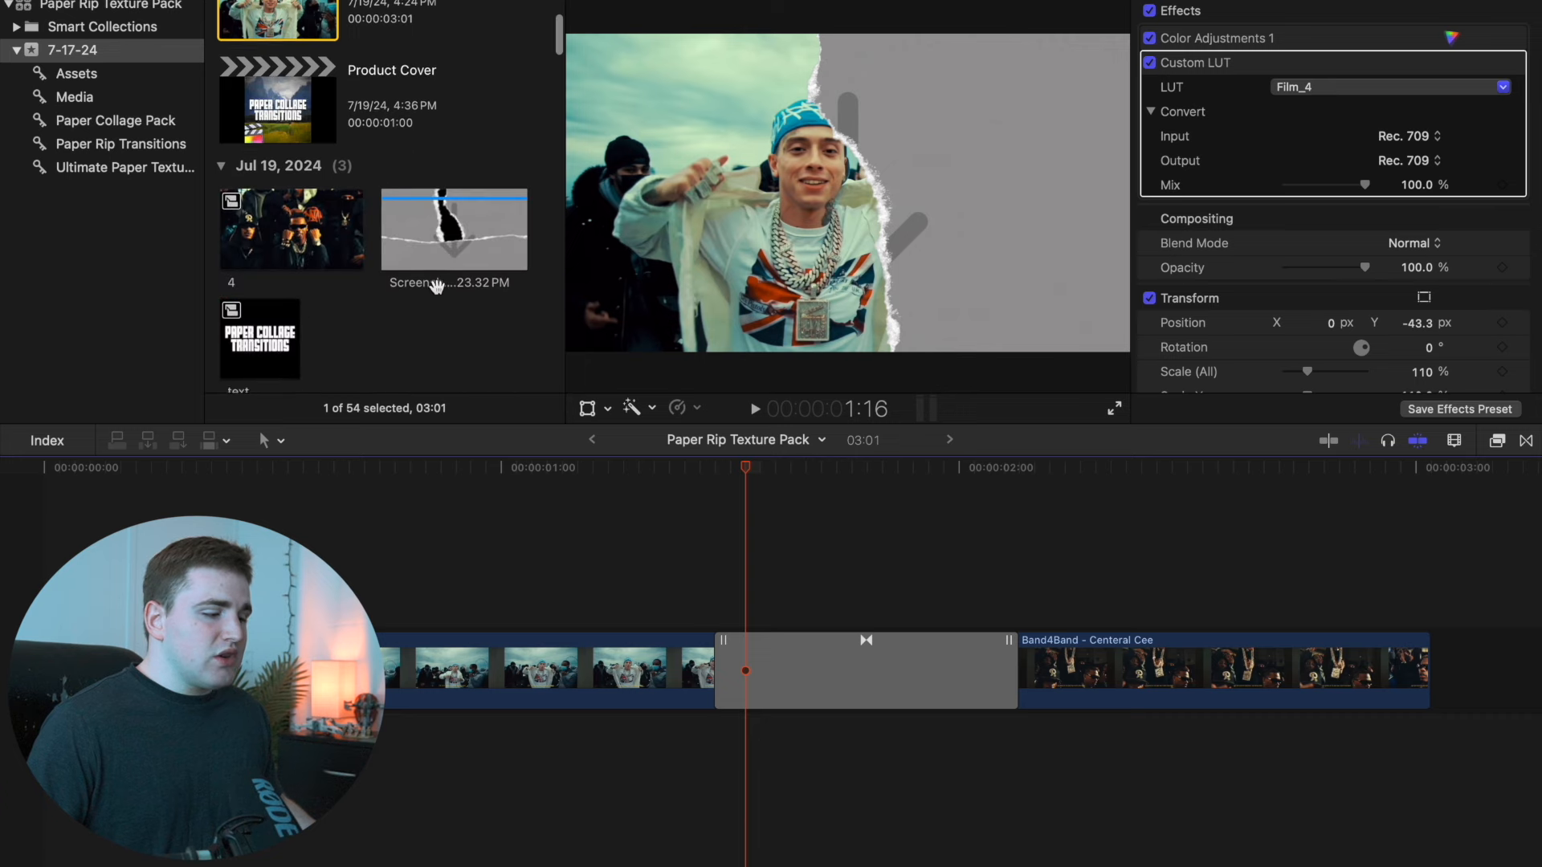
{"action": "scroll", "coordinate": [437, 286], "scroll_direction": "up", "scroll_amount": 3}
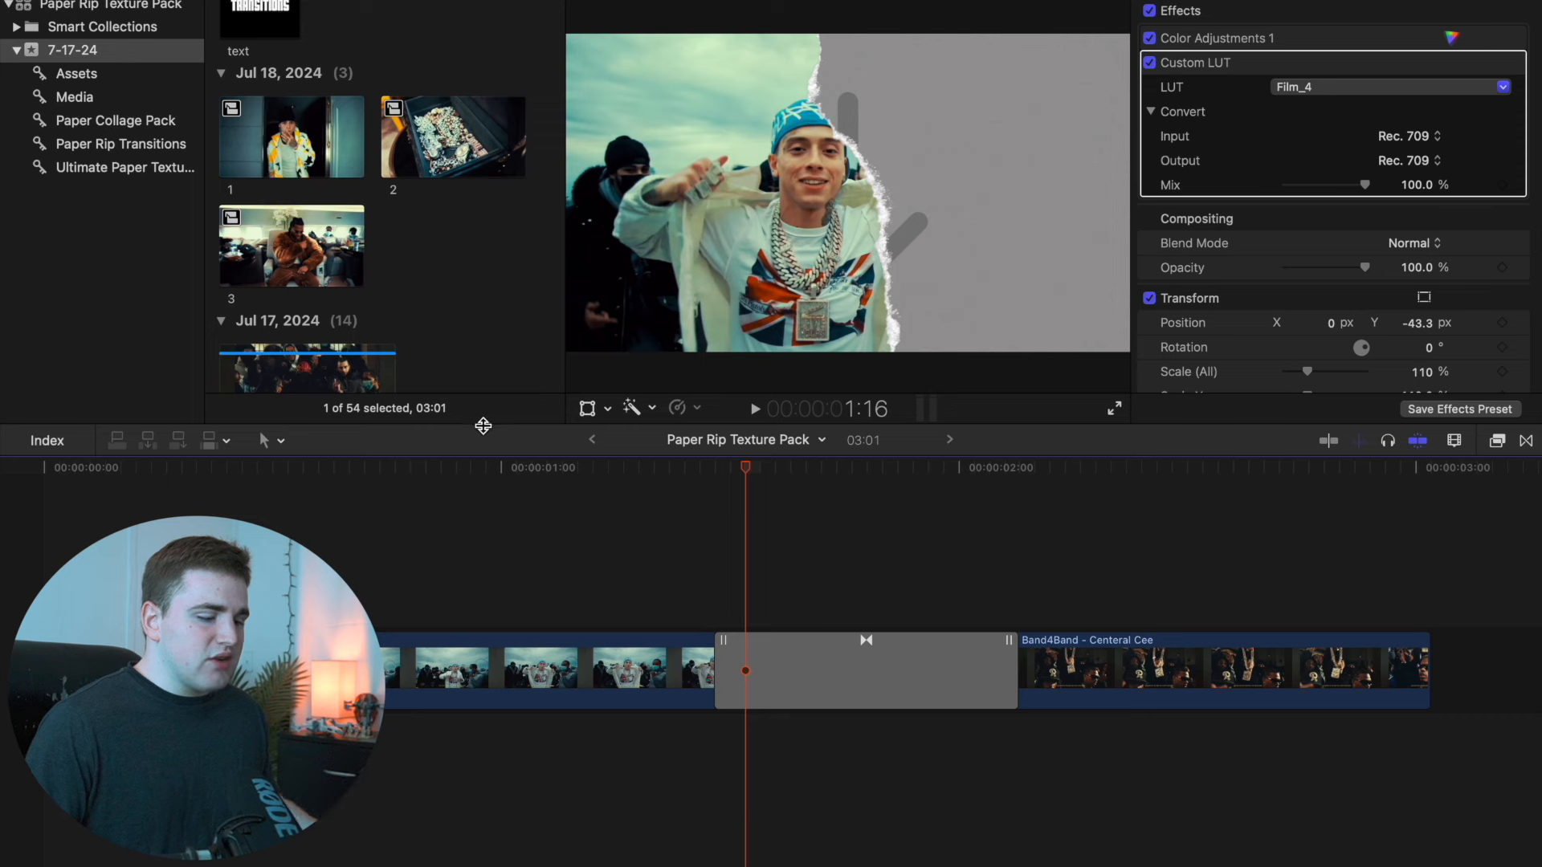
{"action": "left_click", "coordinate": [780, 660]}
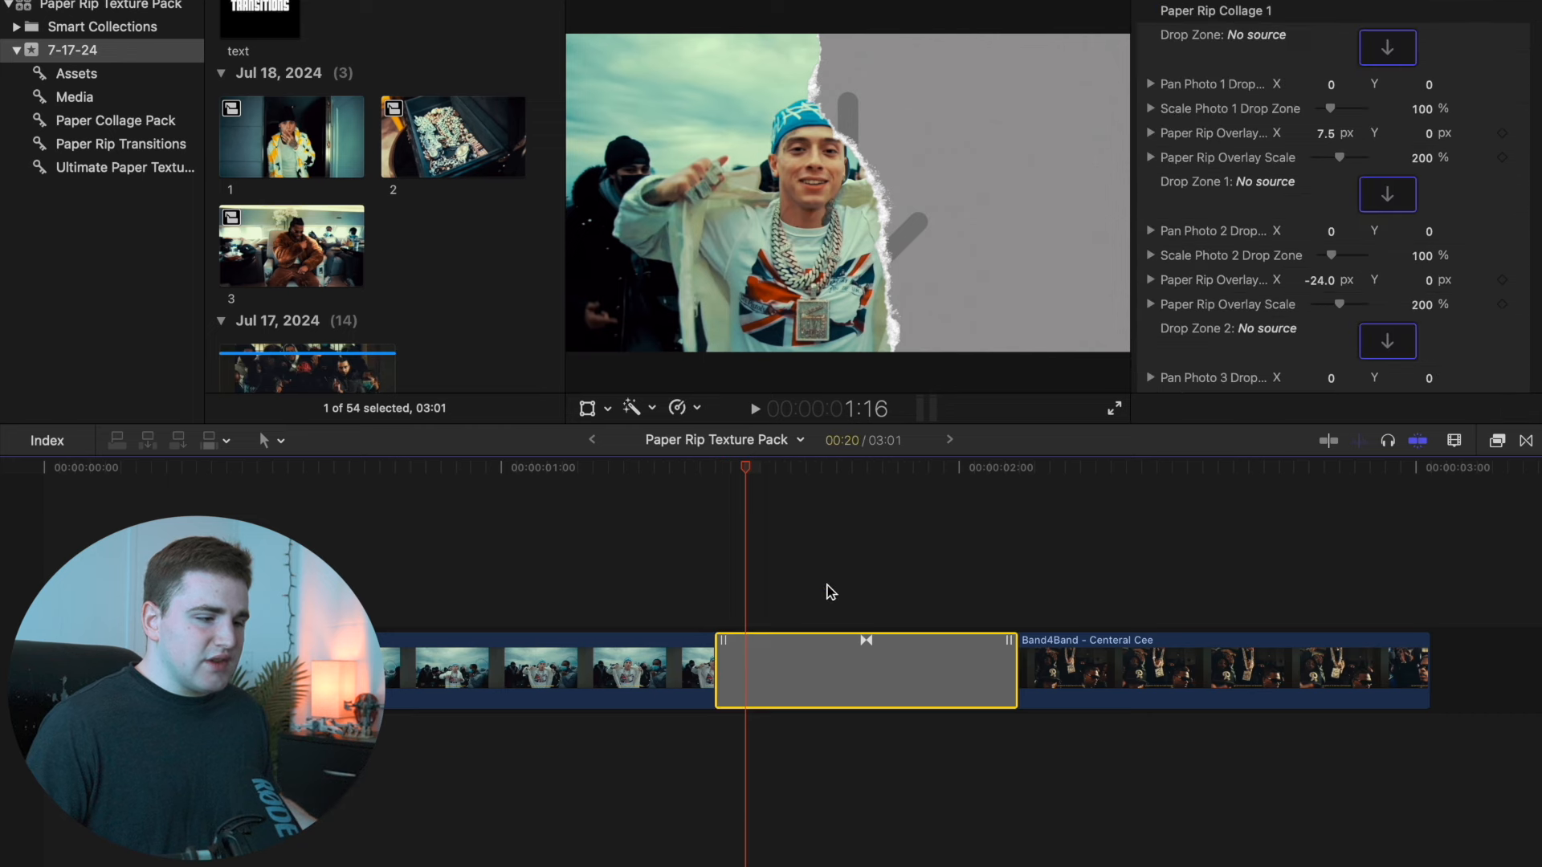
{"action": "scroll", "coordinate": [1198, 106], "scroll_direction": "down", "scroll_amount": 3}
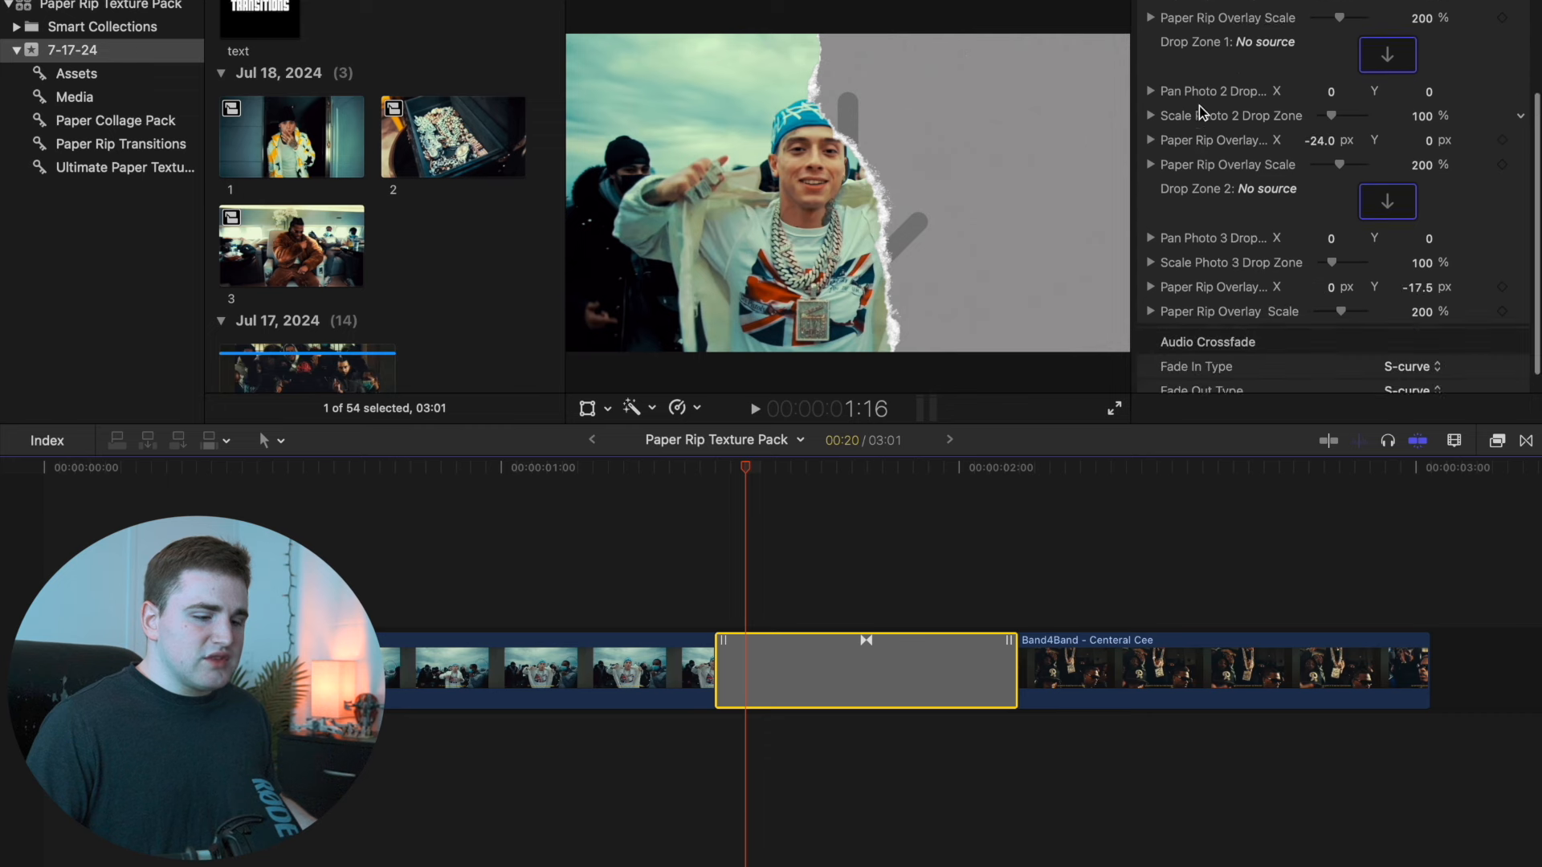
{"action": "scroll", "coordinate": [1197, 104], "scroll_direction": "up", "scroll_amount": 3}
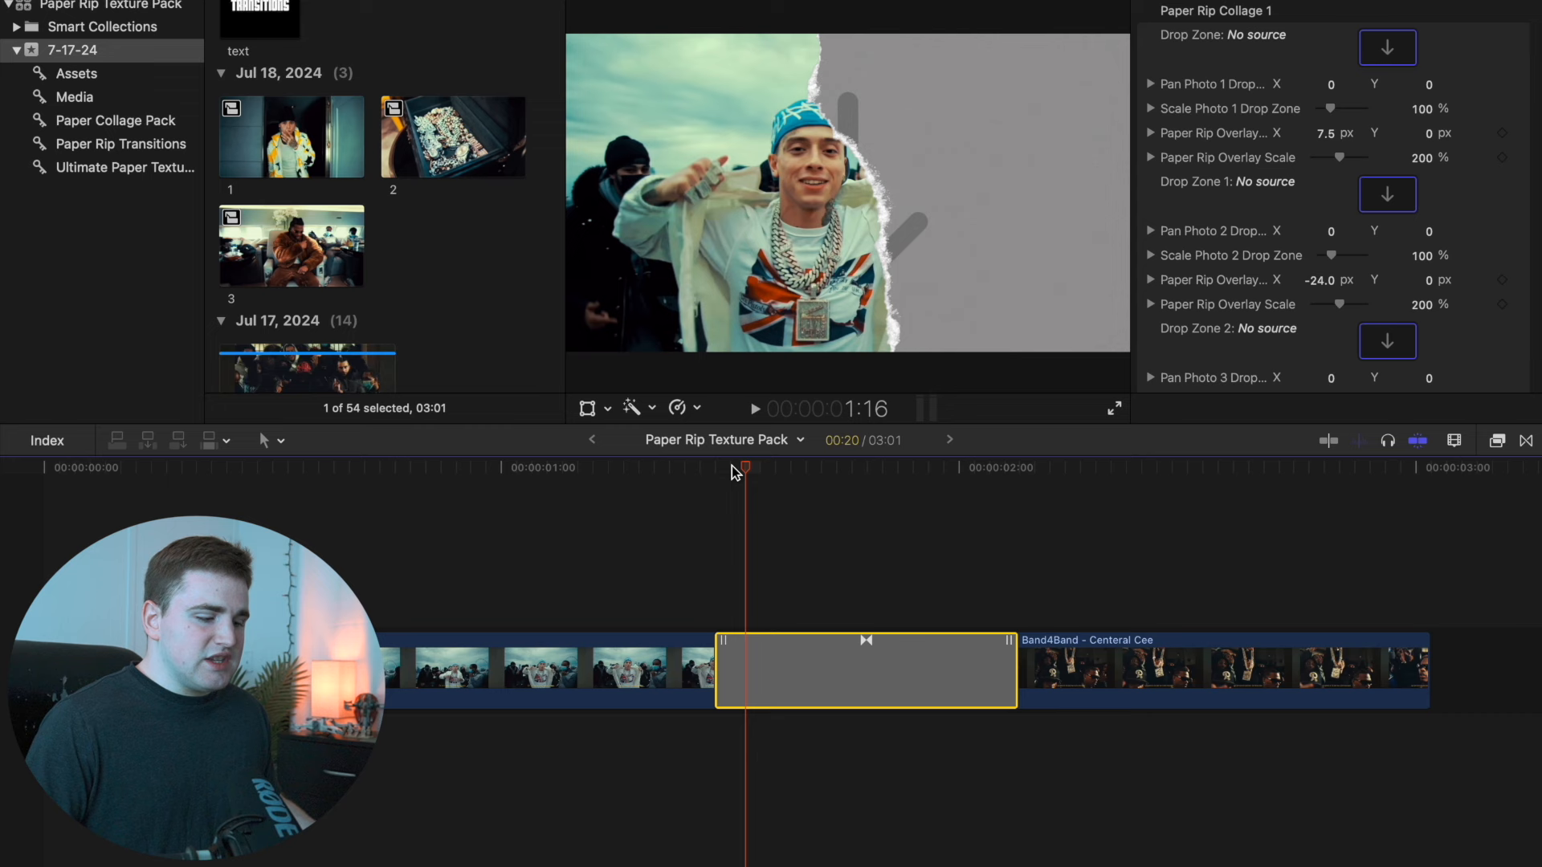
Step: Fill the first drop zone of the Paper Rip Collage 1 transition with clip 1, checking it at frame 1:15
{"action": "mouse_move", "coordinate": [731, 467]}
{"action": "left_mouse_down"}
{"action": "mouse_move", "coordinate": [647, 469]}
{"action": "mouse_move", "coordinate": [740, 485]}
{"action": "left_mouse_up"}
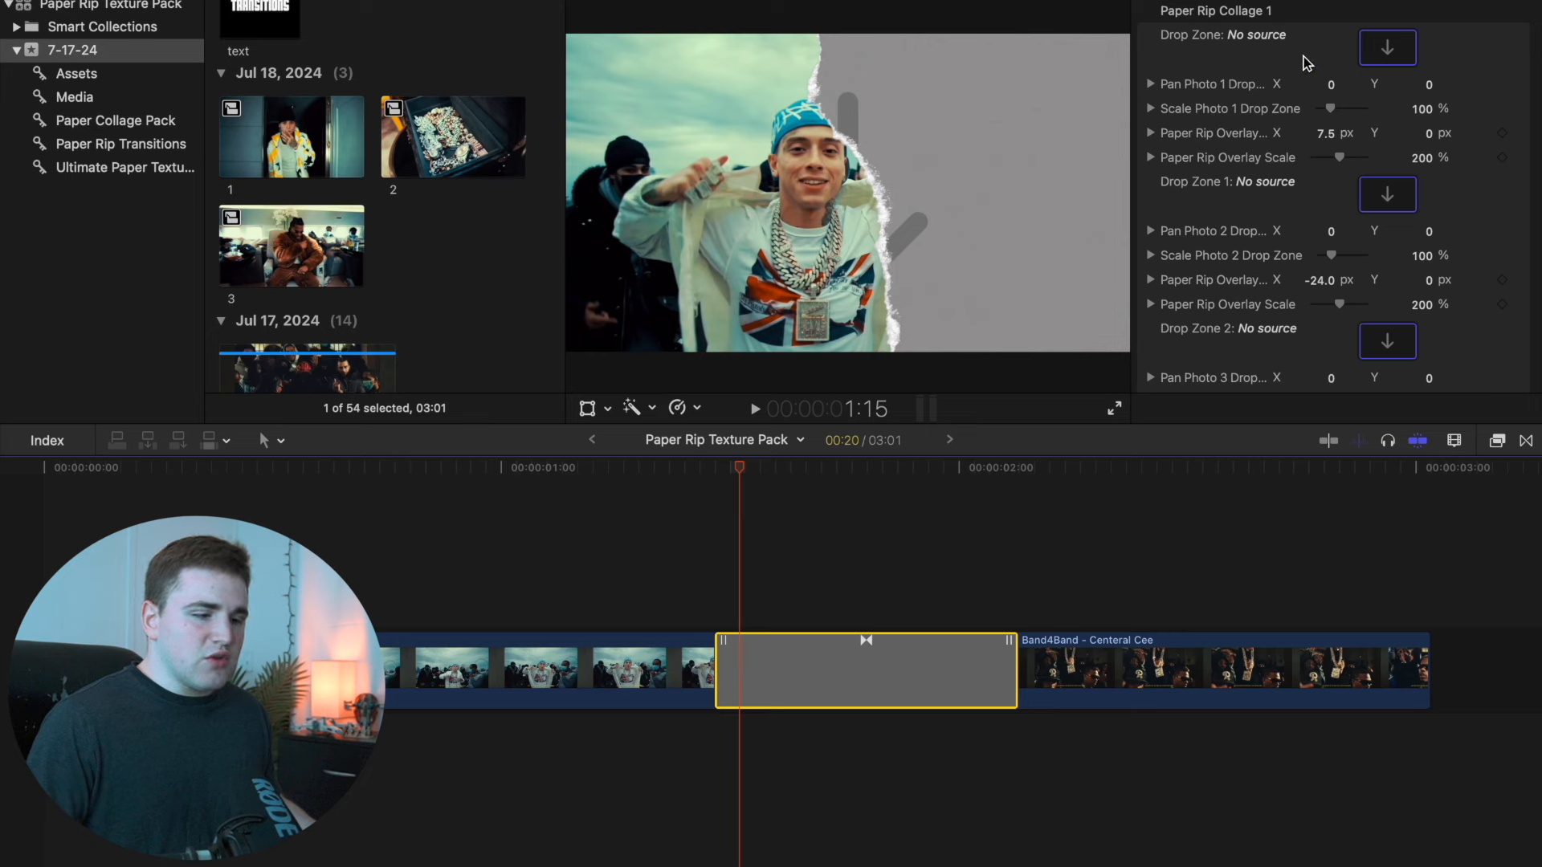
{"action": "left_click", "coordinate": [1385, 53]}
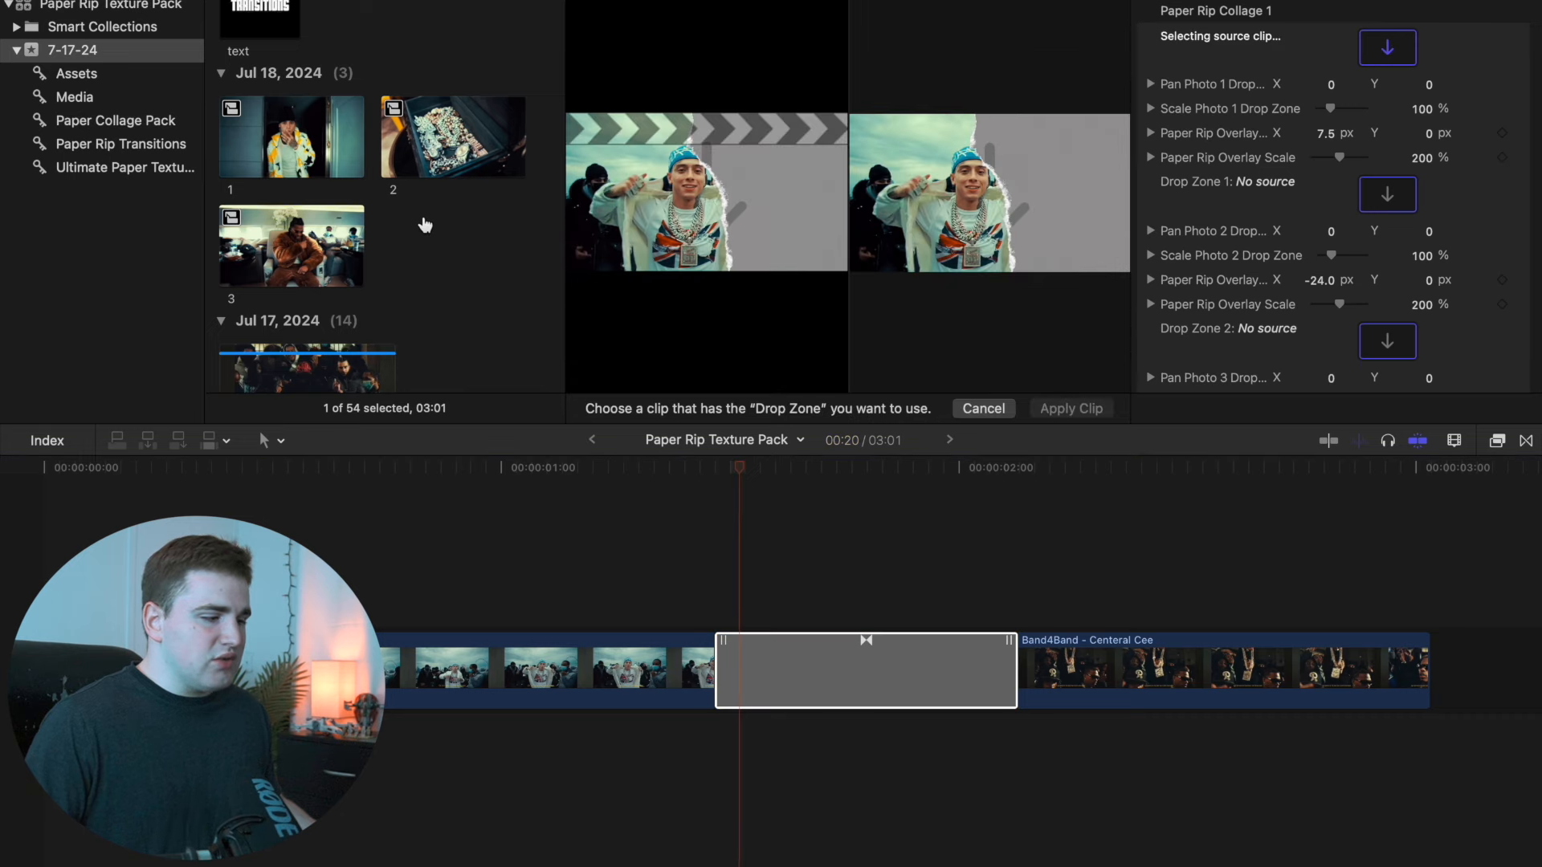
{"action": "left_click", "coordinate": [296, 155]}
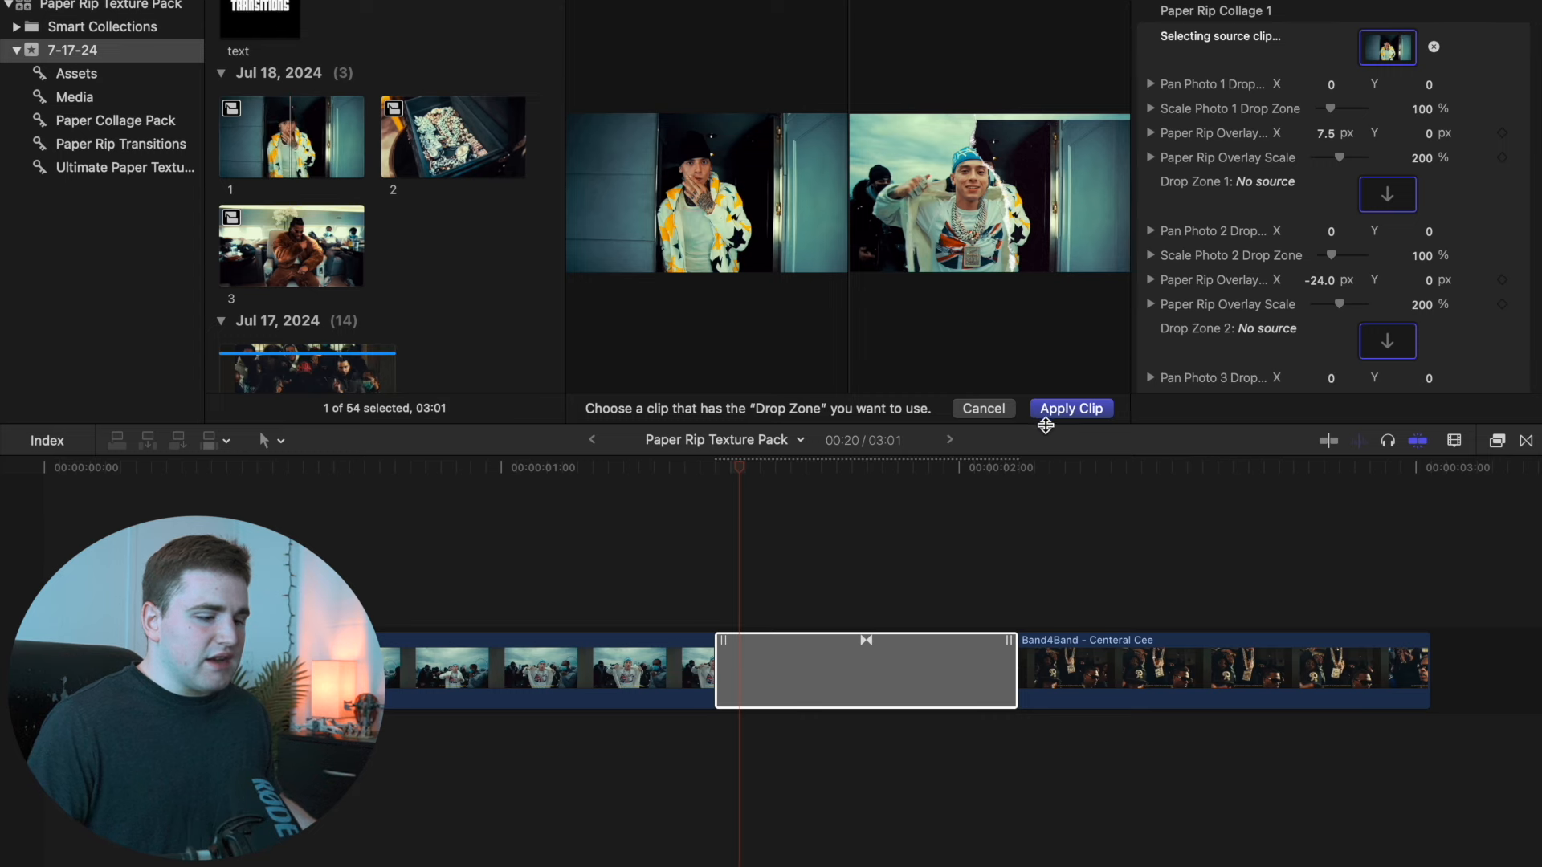
{"action": "left_click", "coordinate": [1067, 411]}
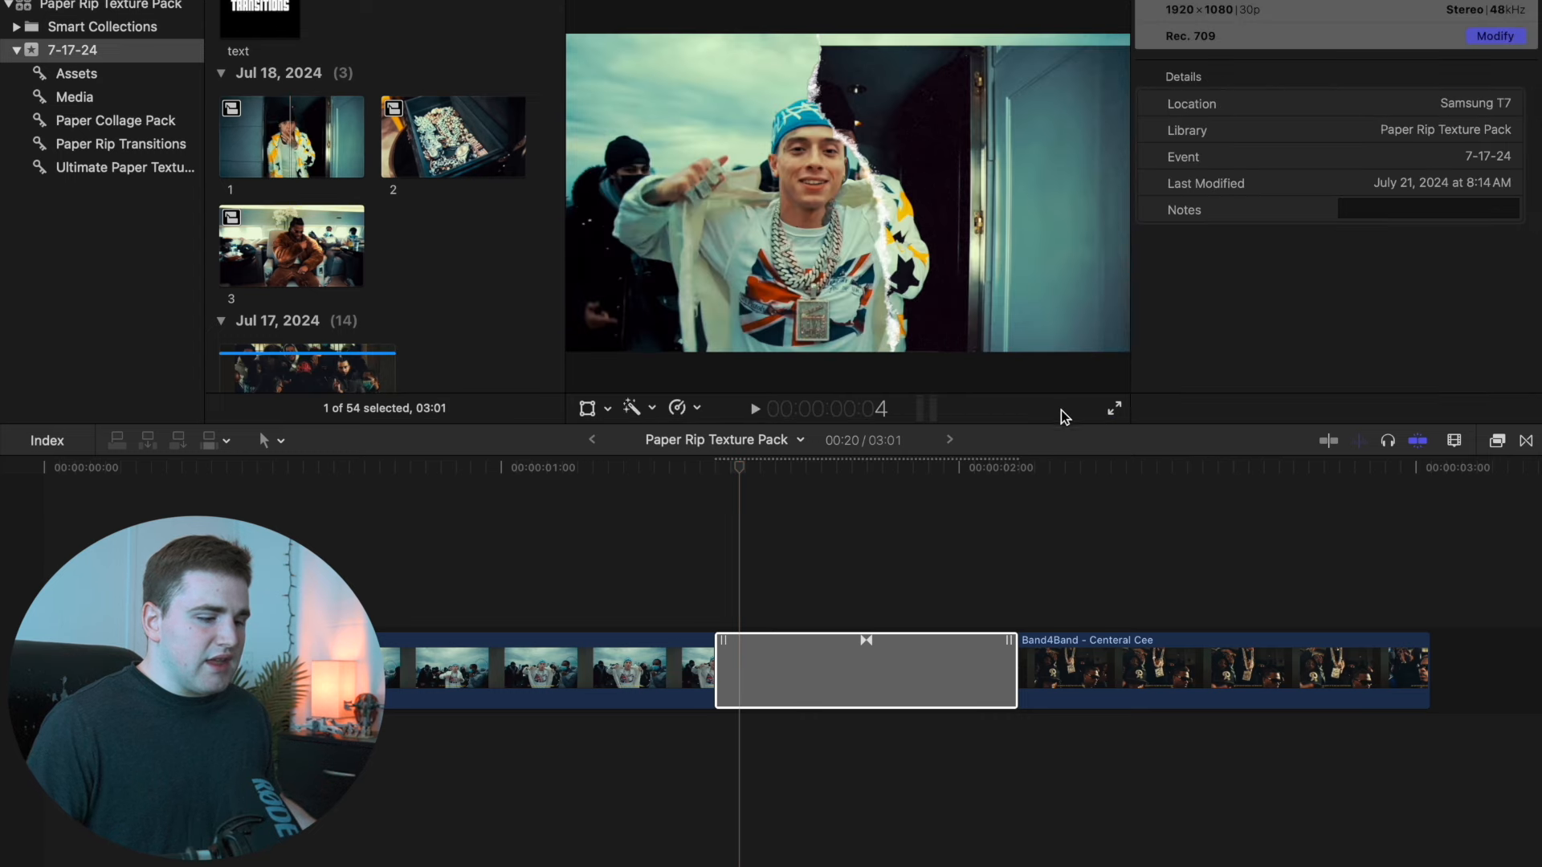
Step: Set photo 1's pan to X 31.2, Y 13.3 and its scale to 140%, with its rip overlay at X 4.3 px and 208% scale
{"action": "left_click", "coordinate": [811, 671]}
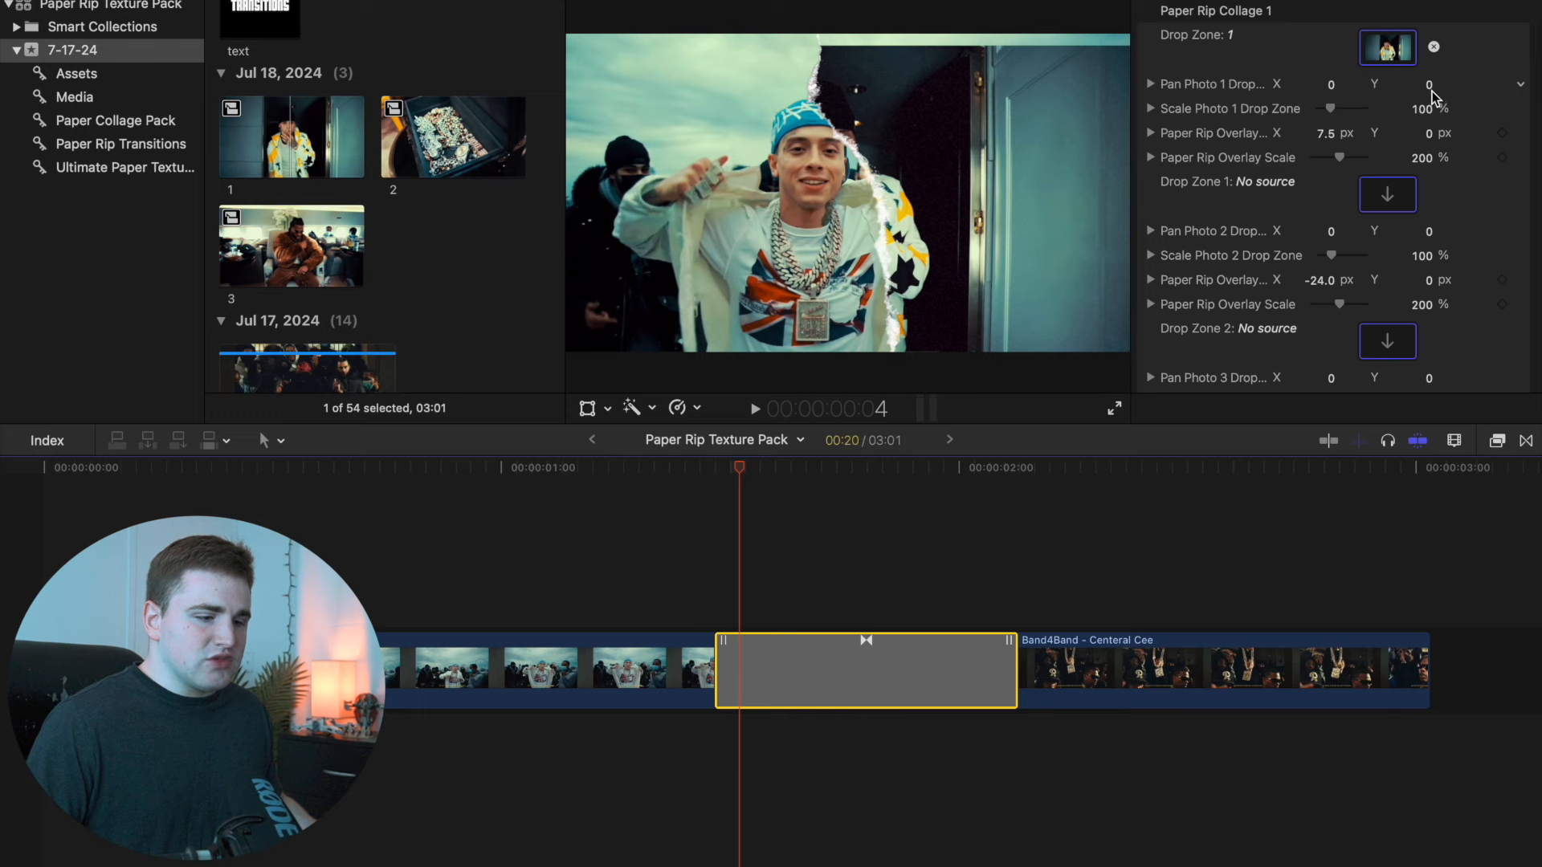
{"action": "left_click_drag", "start_coordinate": [1431, 95], "coordinate": [1416, 126]}
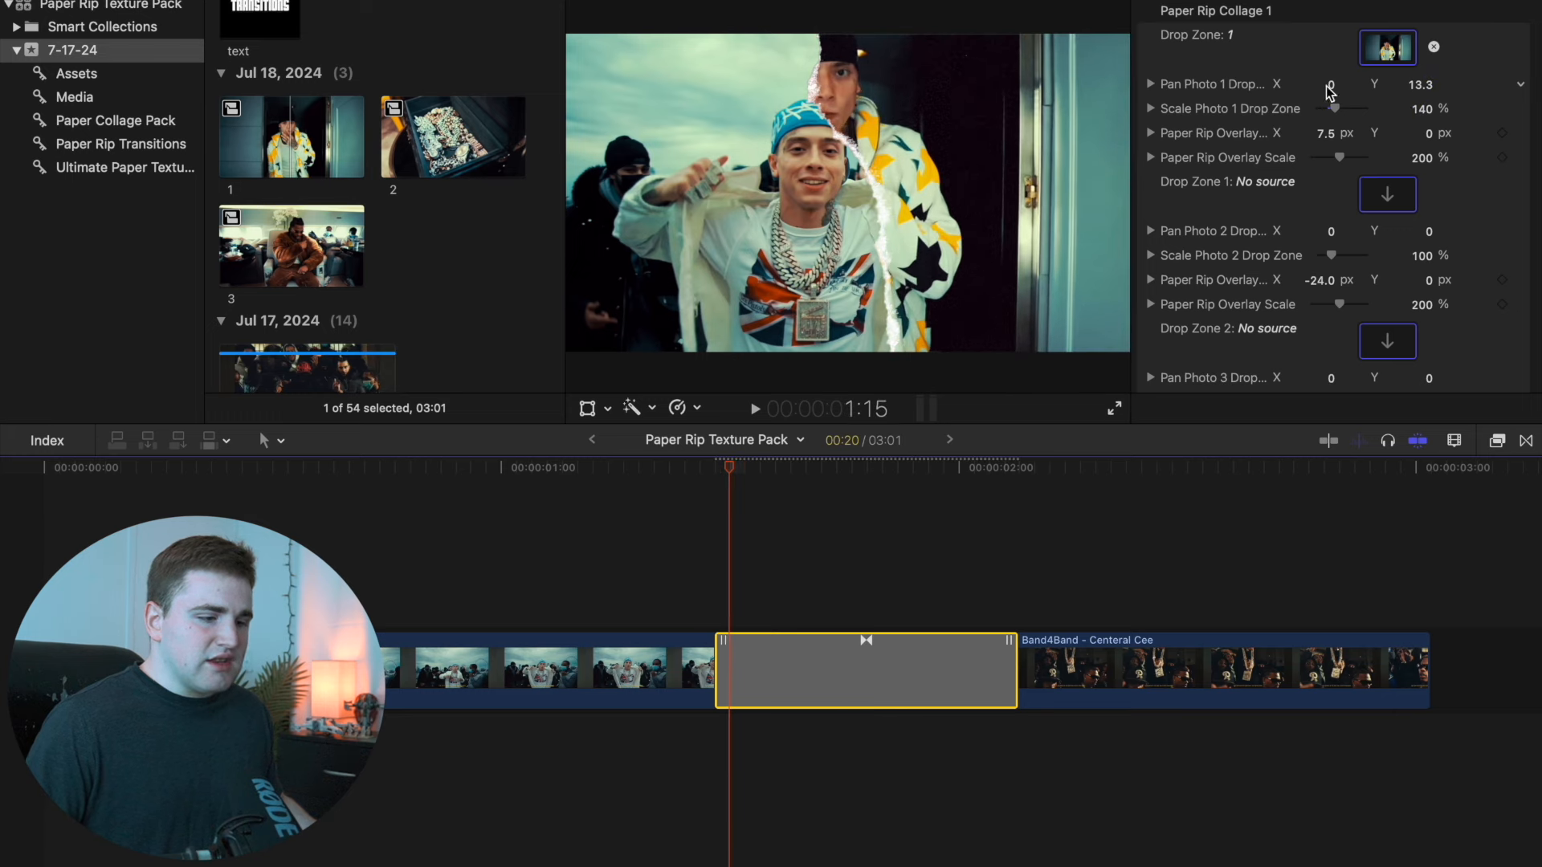
{"action": "left_click_drag", "start_coordinate": [1331, 83], "coordinate": [1331, 85]}
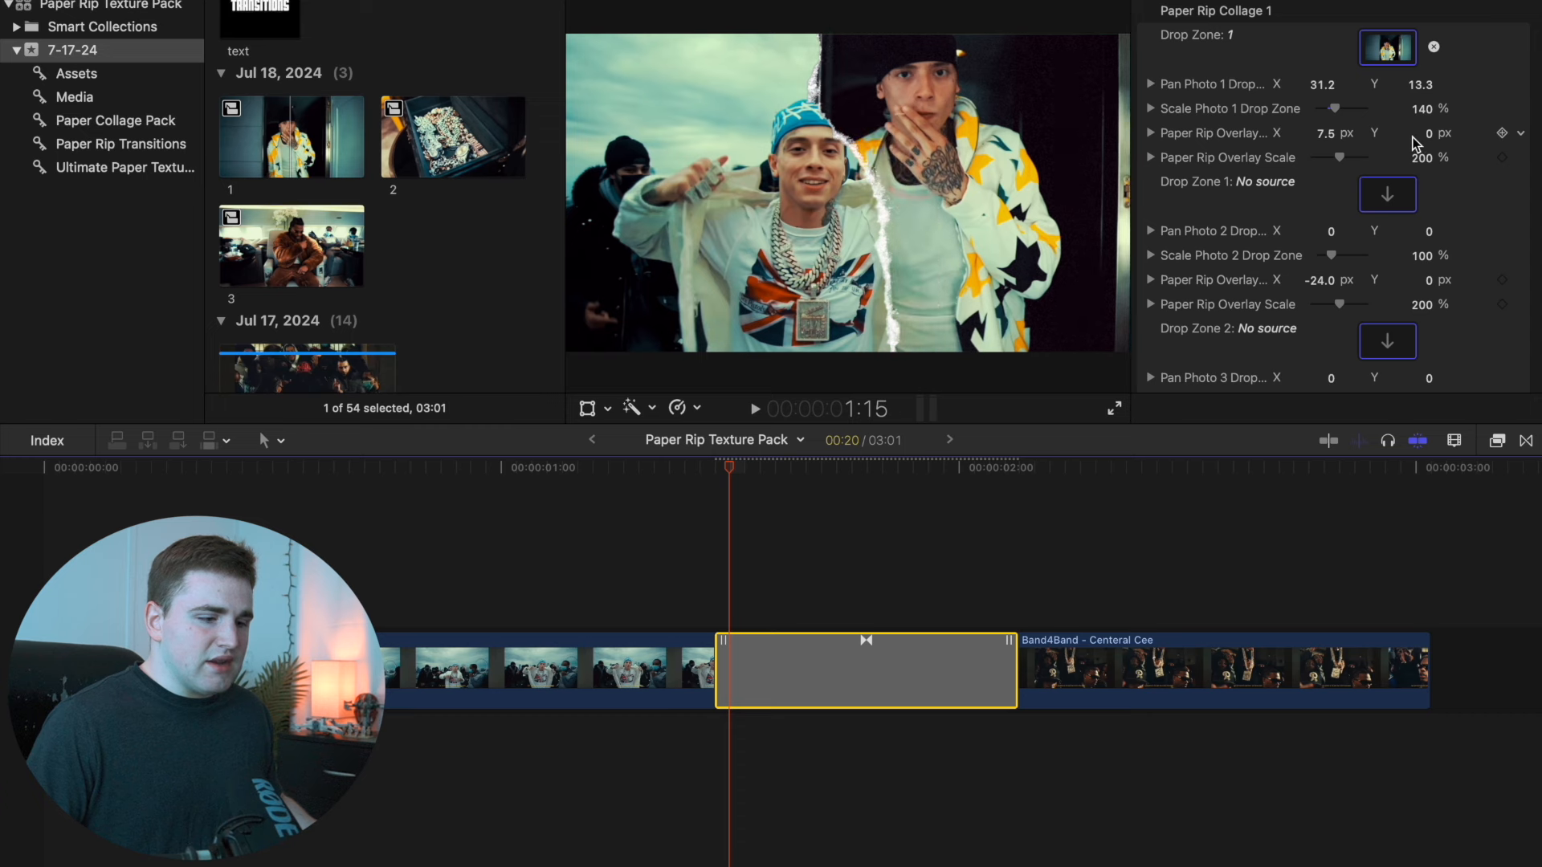
{"action": "left_click_drag", "start_coordinate": [1423, 159], "coordinate": [1423, 163]}
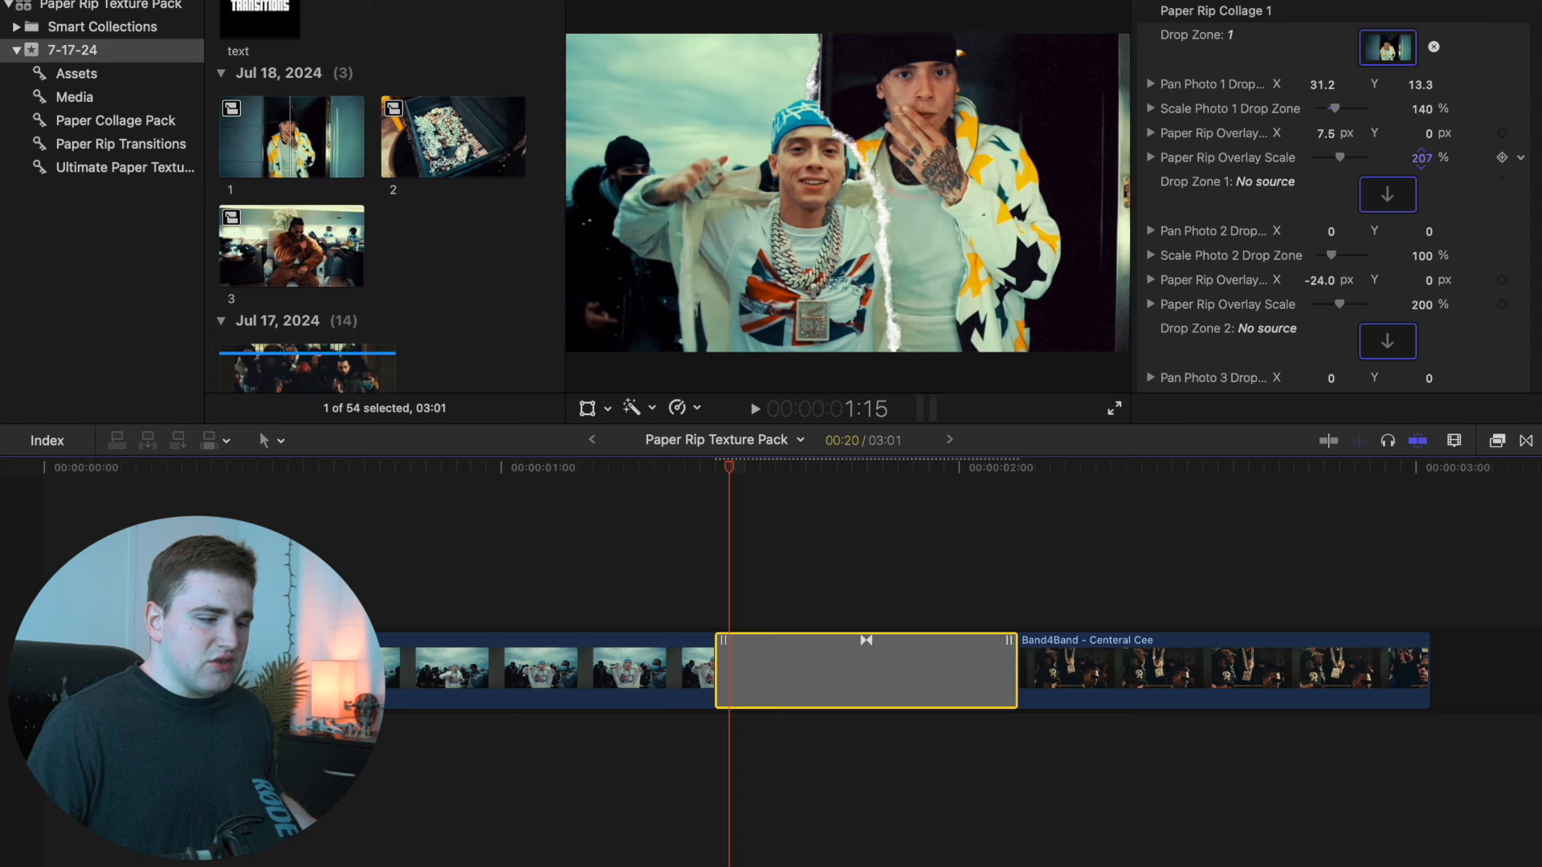
{"action": "left_click_drag", "start_coordinate": [1330, 136], "coordinate": [1330, 135]}
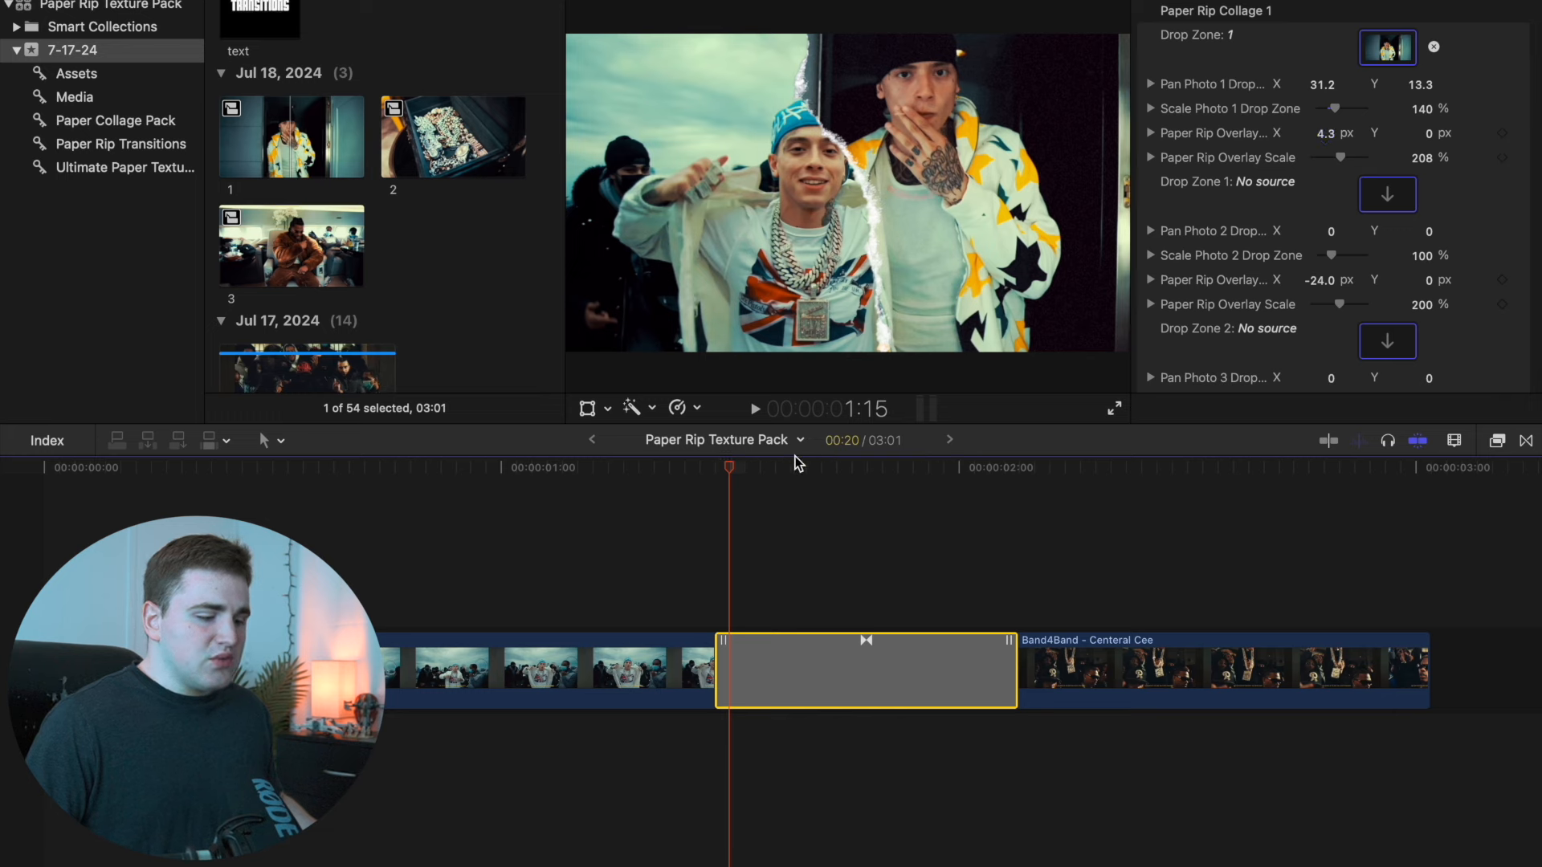
Step: Fill Drop Zone 1 of the Paper Rip Collage 1 transition with clip 2, with the playhead at the second rip
{"action": "left_click_drag", "start_coordinate": [737, 469], "coordinate": [803, 473]}
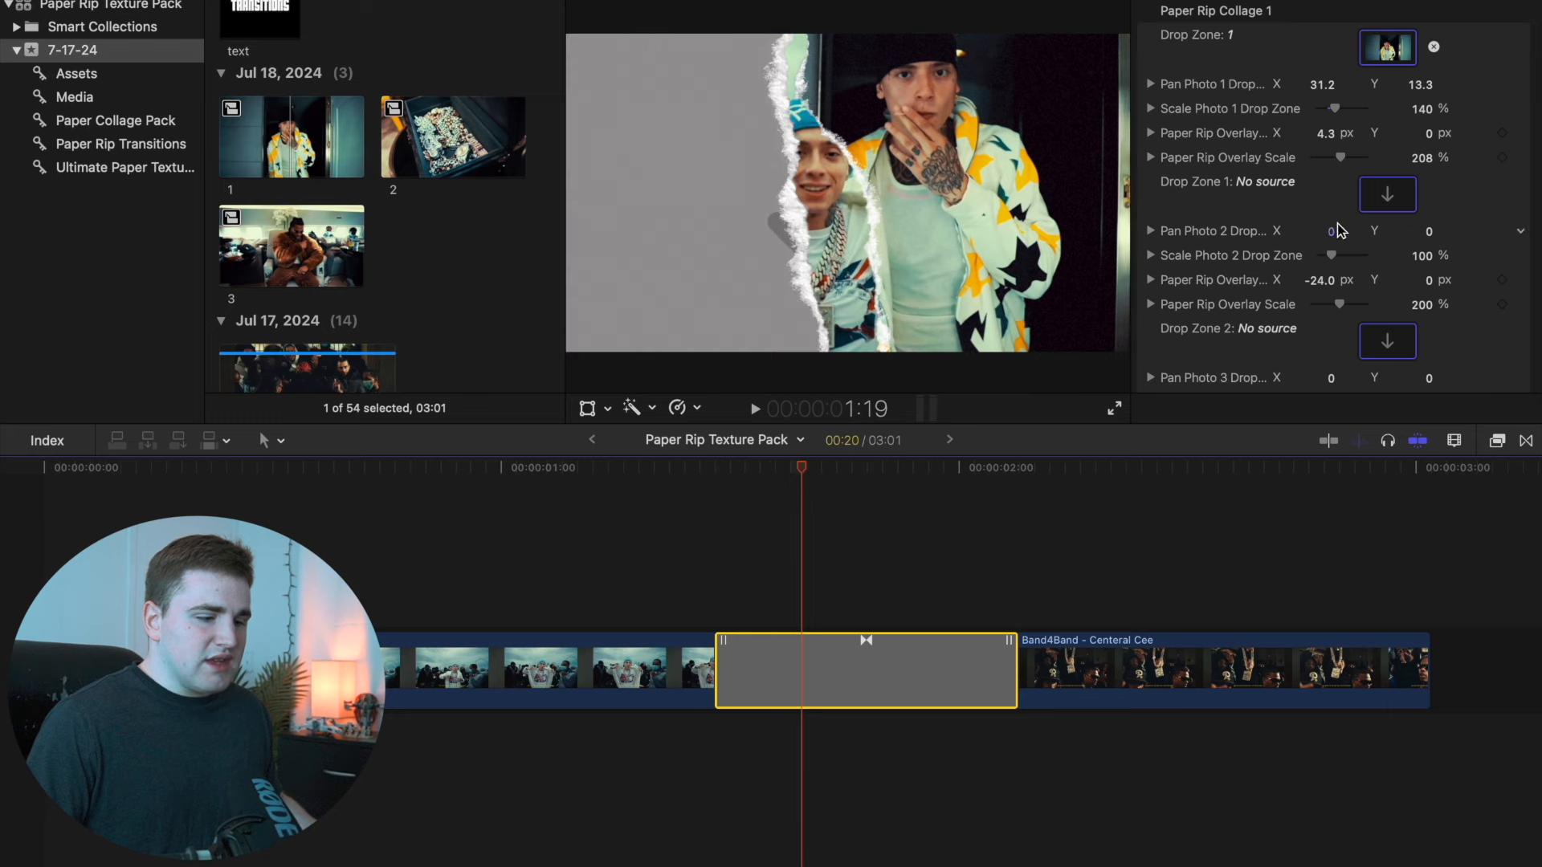
{"action": "left_click", "coordinate": [1384, 196]}
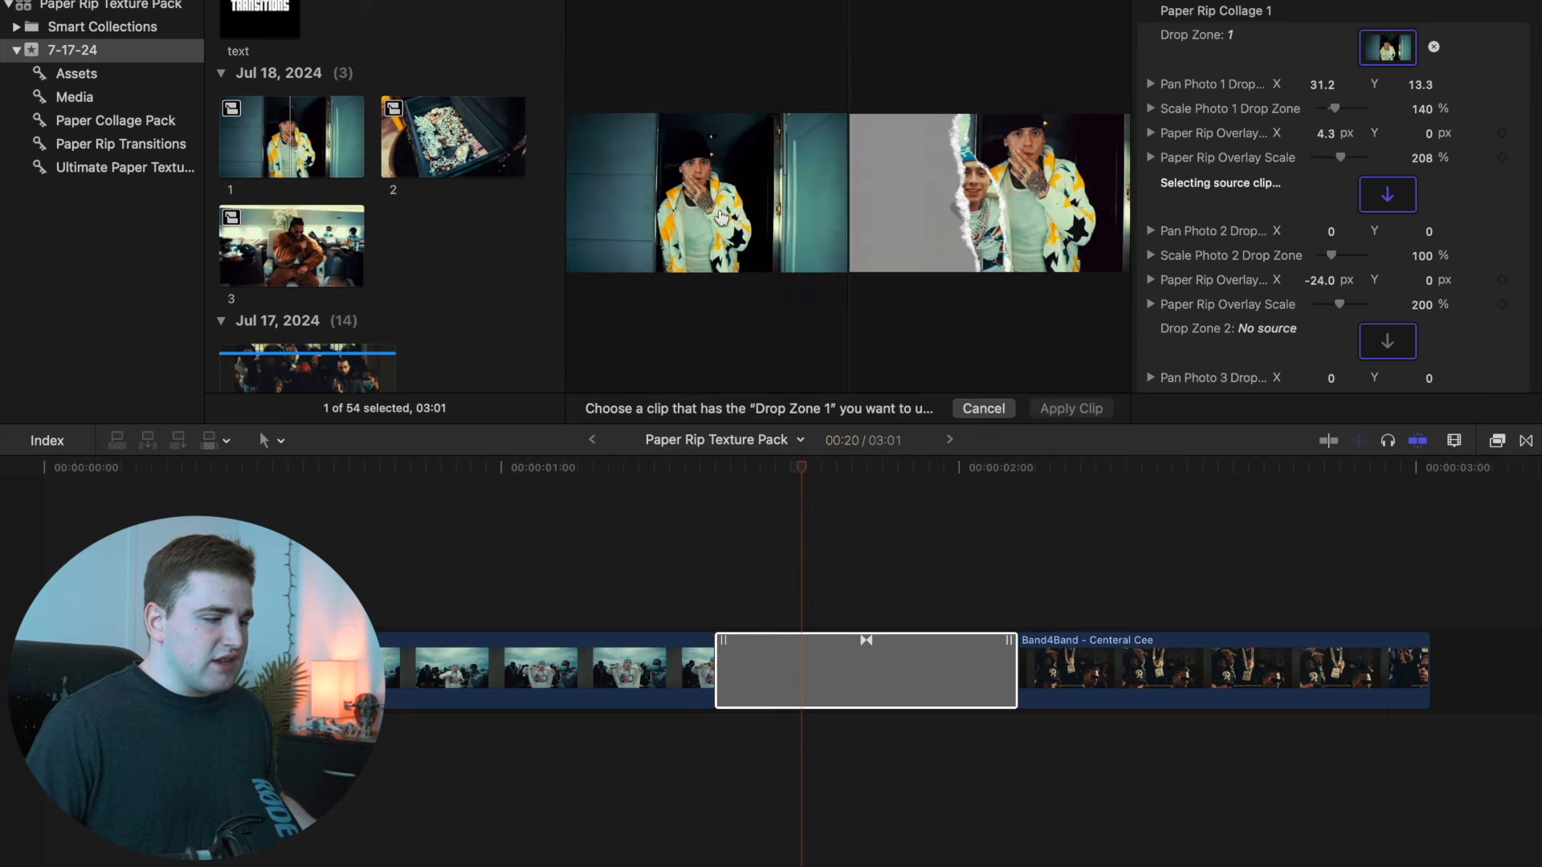
{"action": "left_click", "coordinate": [479, 147]}
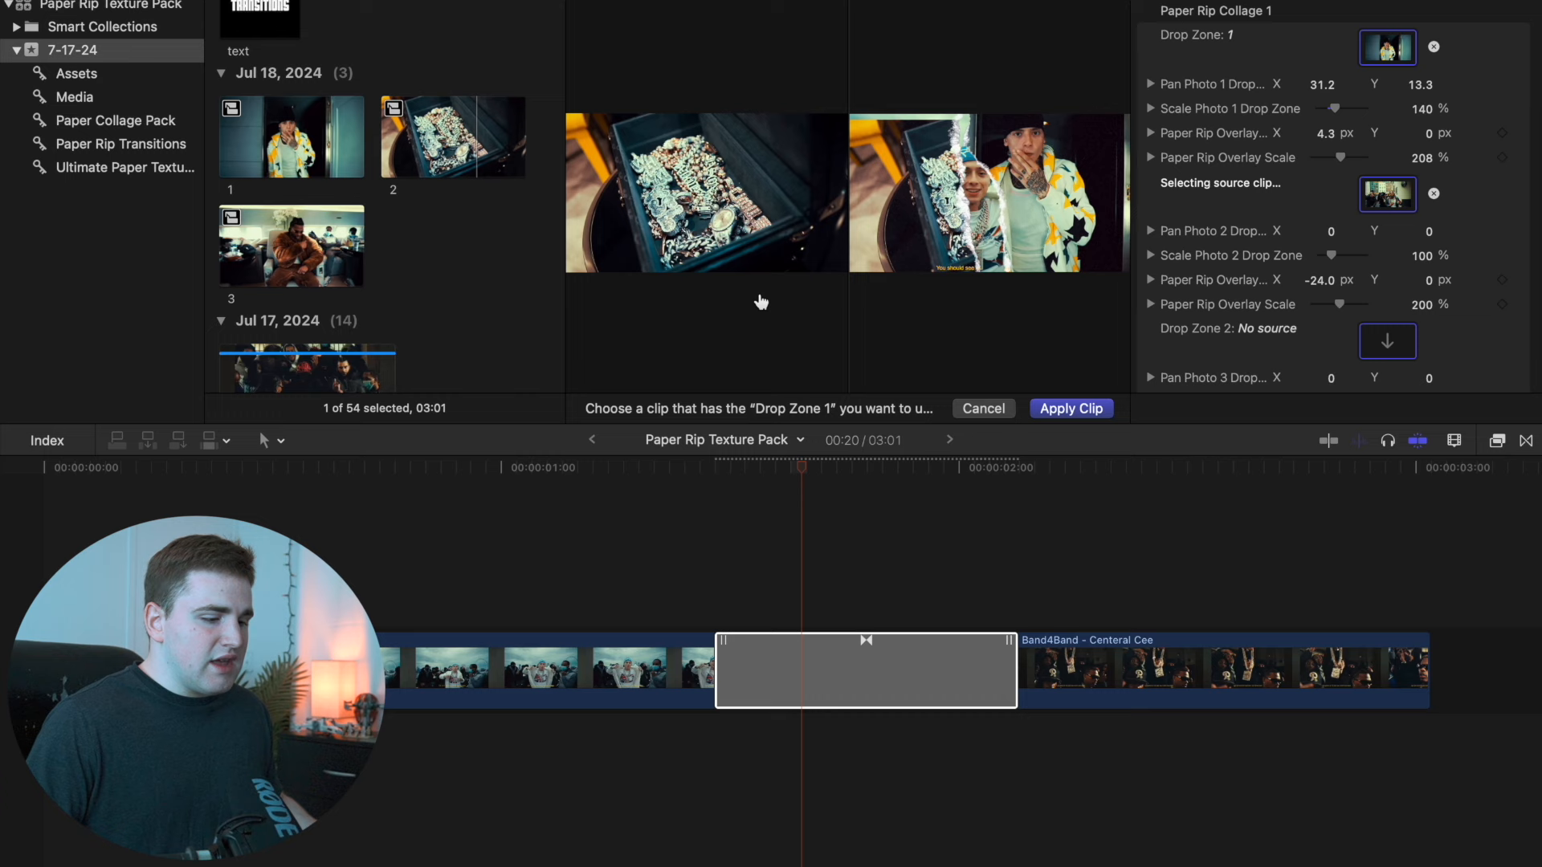
{"action": "left_click", "coordinate": [1062, 414]}
Step: Set photo 2's pan Y to 9.6 and scale to 138%, with its rip overlay at X -25.4 px, Y -2.8 px and 227% scale
{"action": "left_click", "coordinate": [833, 661]}
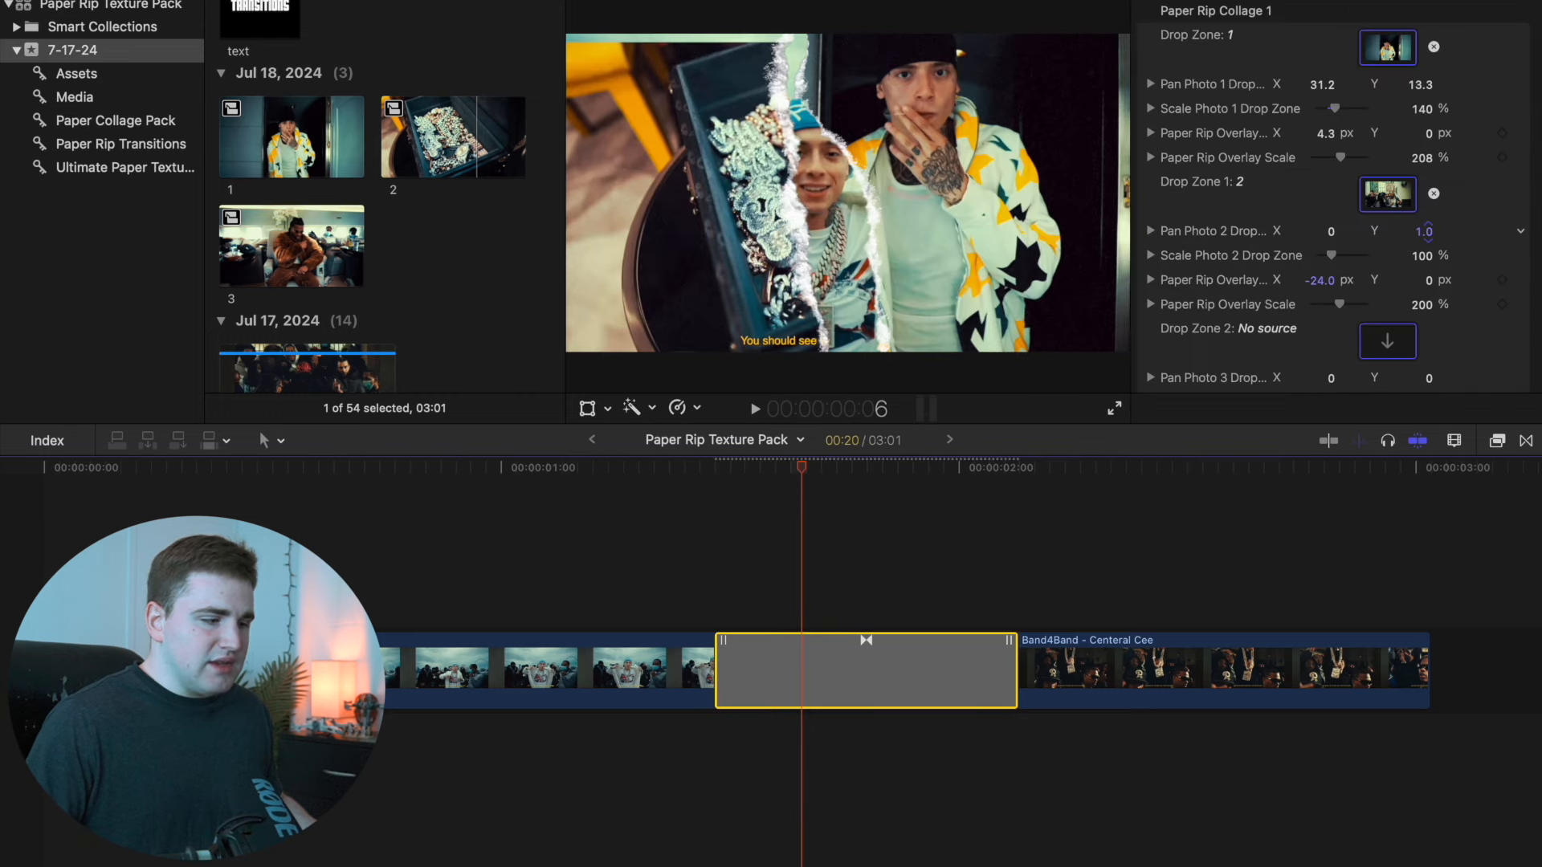
{"action": "mouse_move", "coordinate": [1428, 234]}
{"action": "left_mouse_down"}
{"action": "mouse_move", "coordinate": [1428, 211]}
{"action": "mouse_move", "coordinate": [1426, 242]}
{"action": "mouse_move", "coordinate": [1426, 228]}
{"action": "left_mouse_up"}
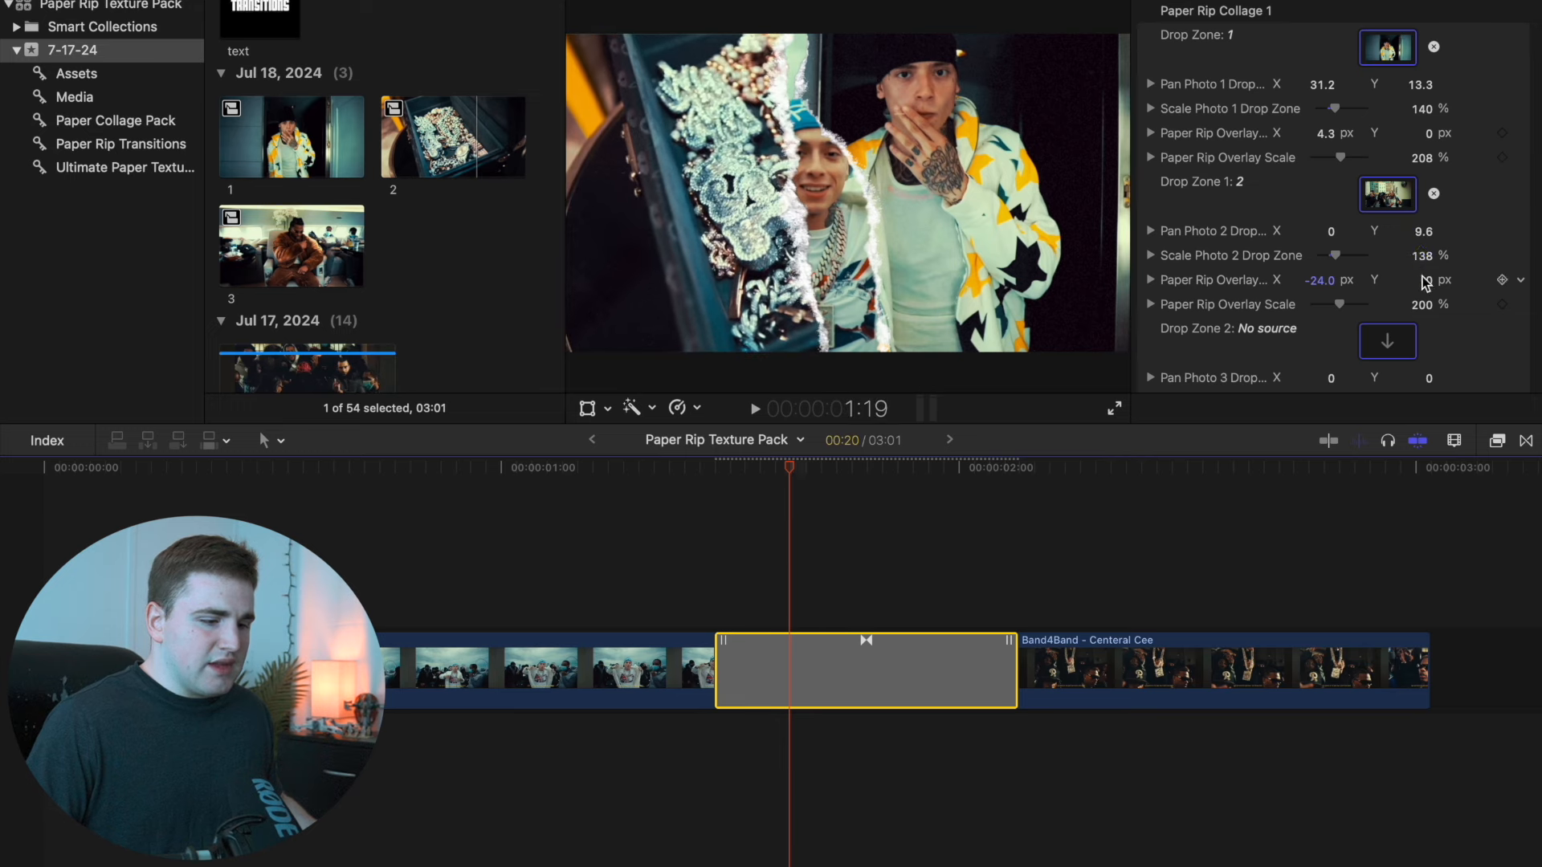
{"action": "left_click_drag", "start_coordinate": [1430, 285], "coordinate": [1430, 296]}
{"action": "left_click_drag", "start_coordinate": [1328, 280], "coordinate": [1328, 282]}
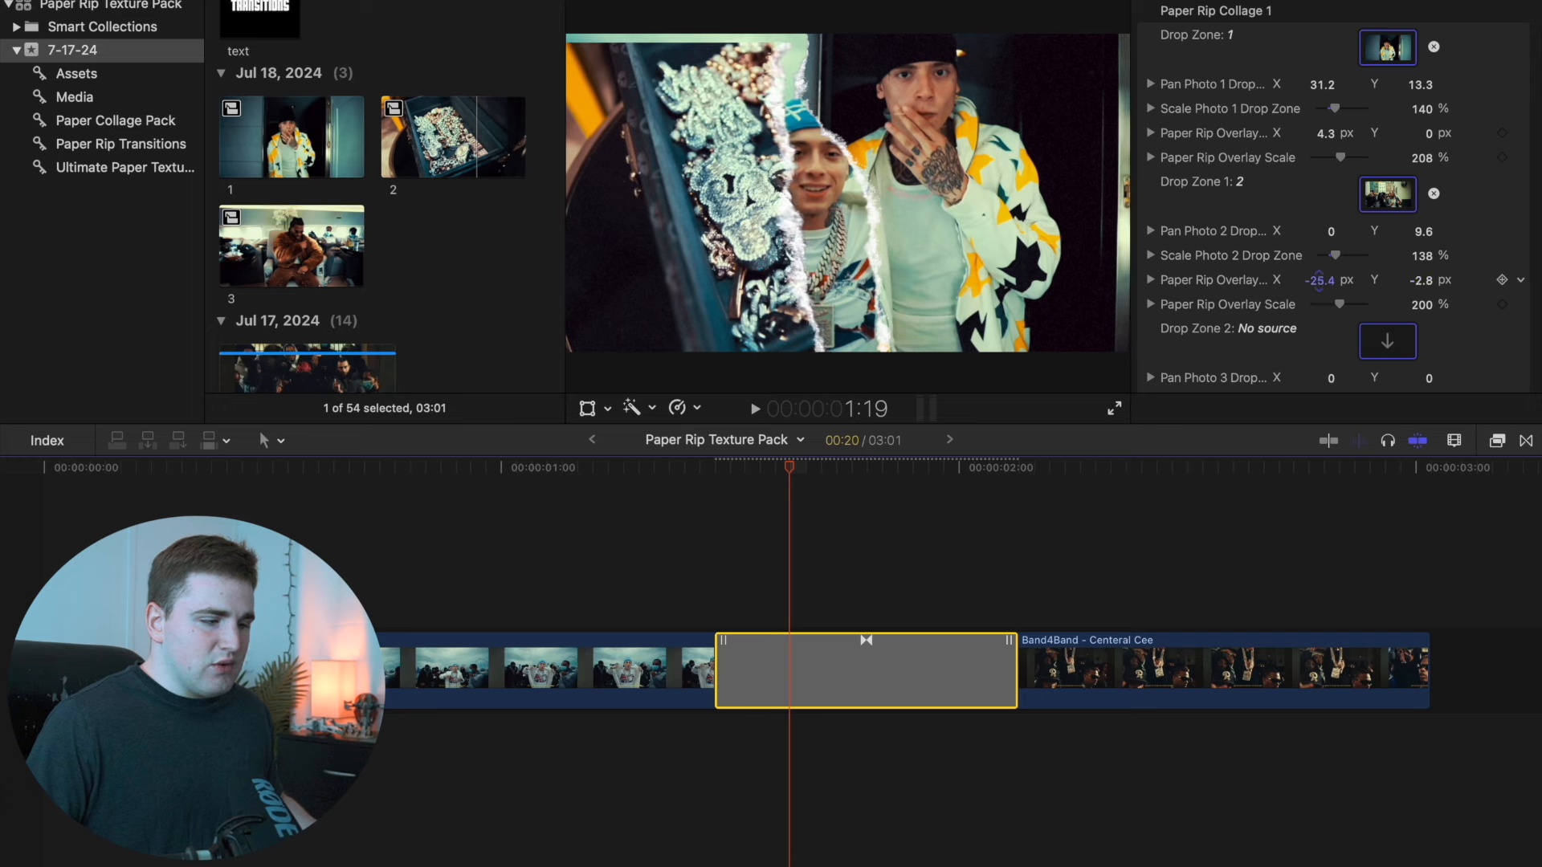
{"action": "left_click_drag", "start_coordinate": [1421, 305], "coordinate": [1386, 312]}
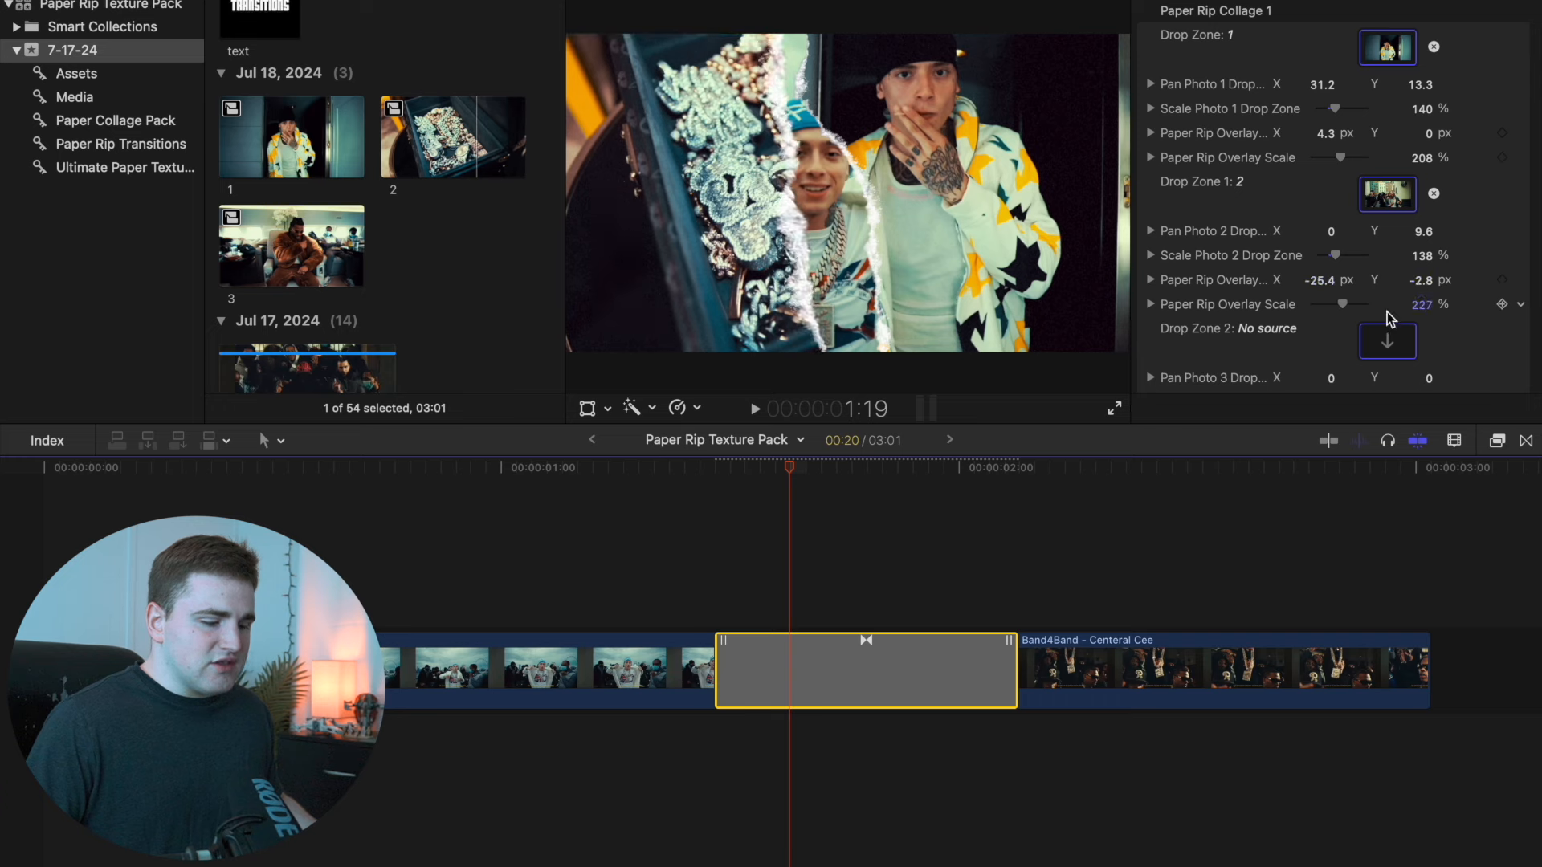
Step: Fill Drop Zone 2 of the Paper Rip Collage 1 transition with clip 3, with the playhead at frame 1:25
{"action": "left_click_drag", "start_coordinate": [792, 474], "coordinate": [895, 492]}
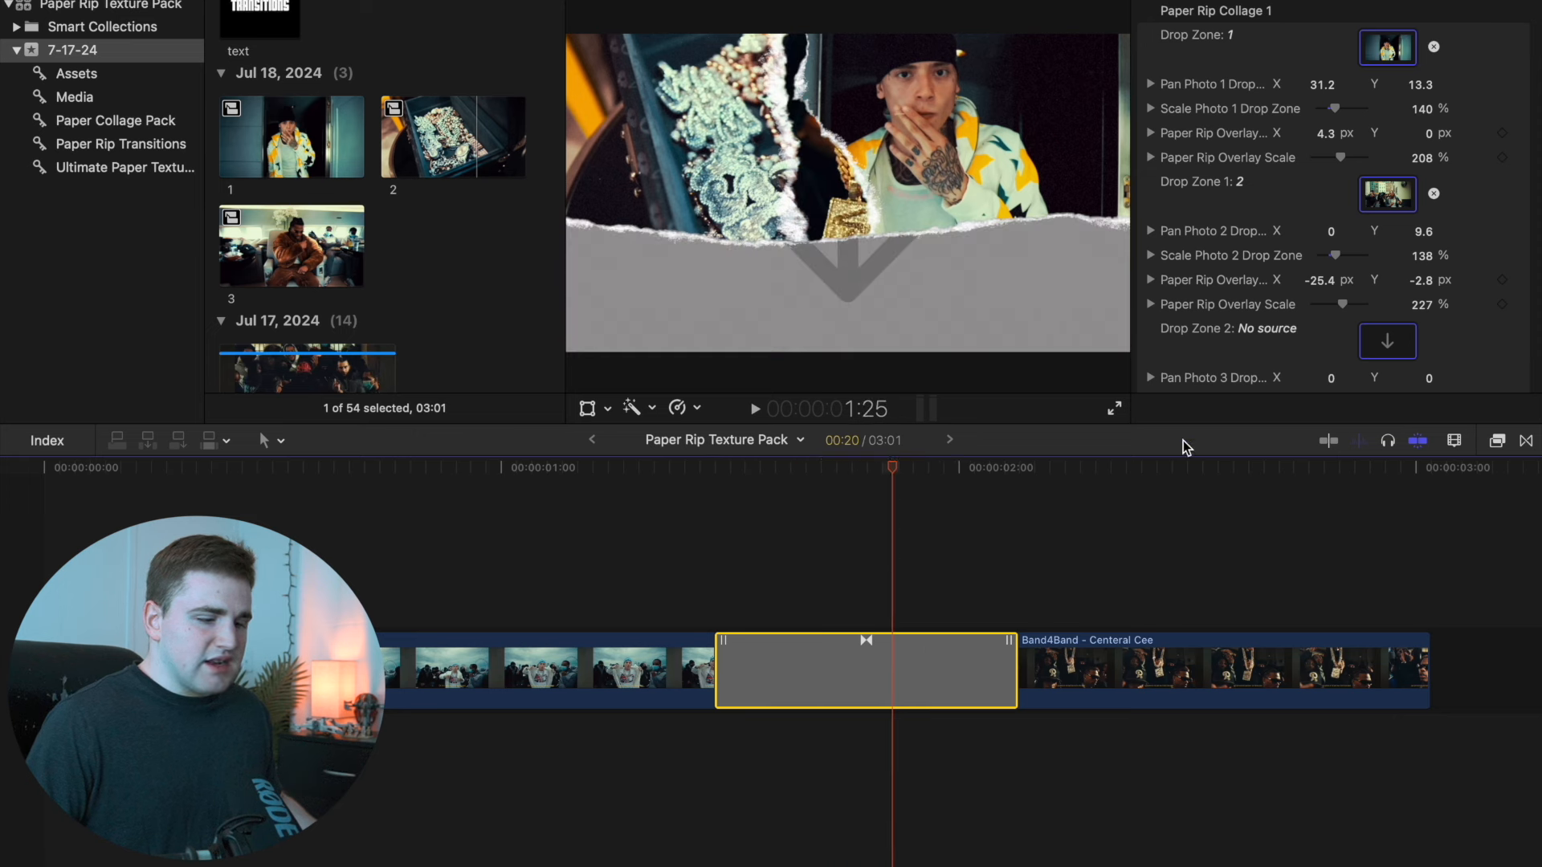
{"action": "scroll", "coordinate": [1197, 325], "scroll_direction": "down", "scroll_amount": 5}
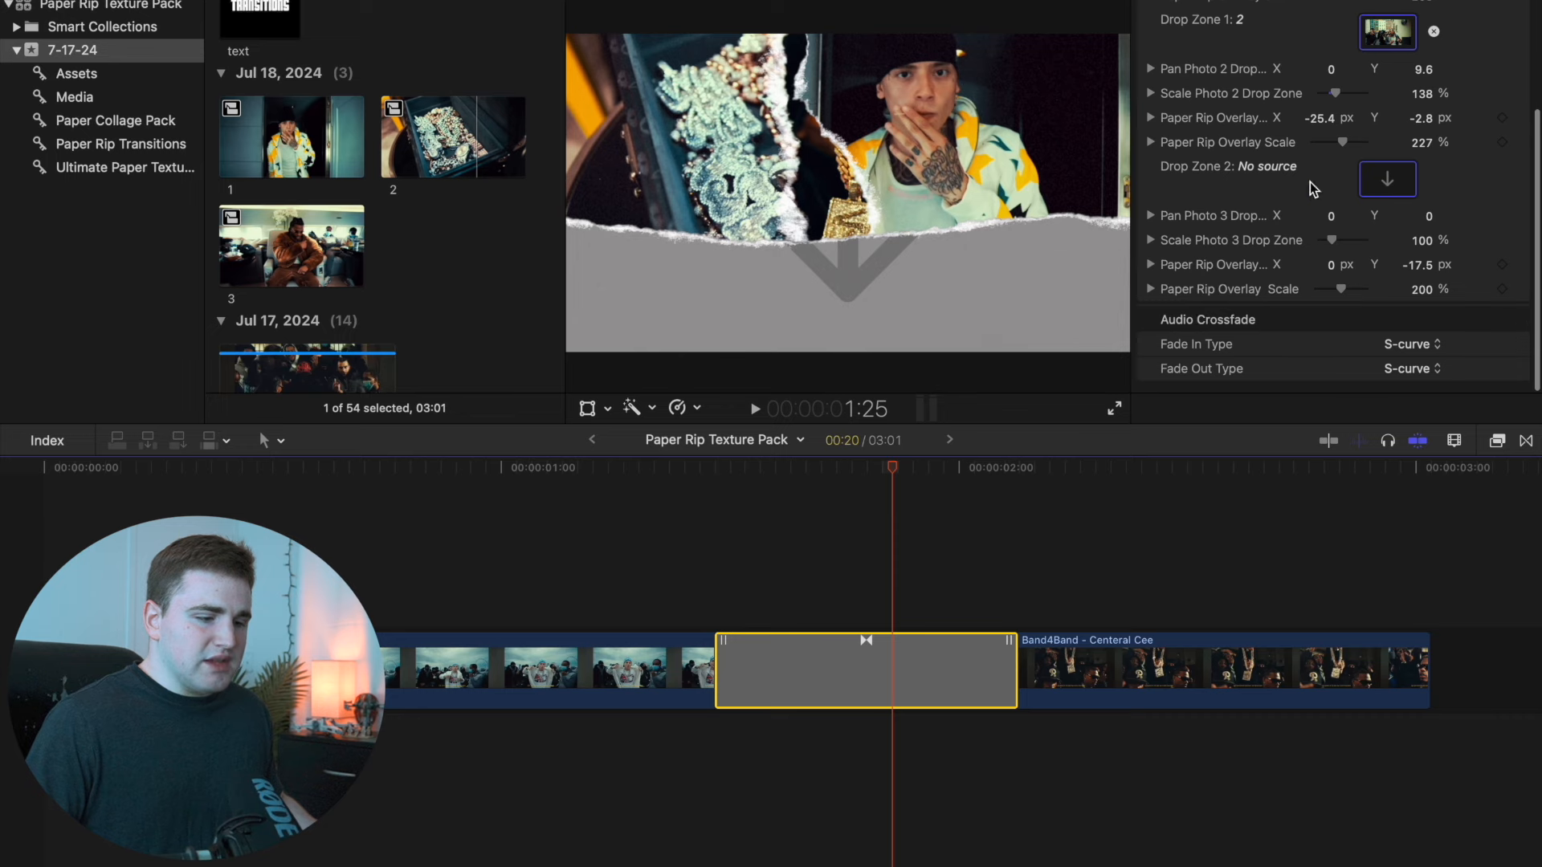
{"action": "left_click", "coordinate": [1378, 183]}
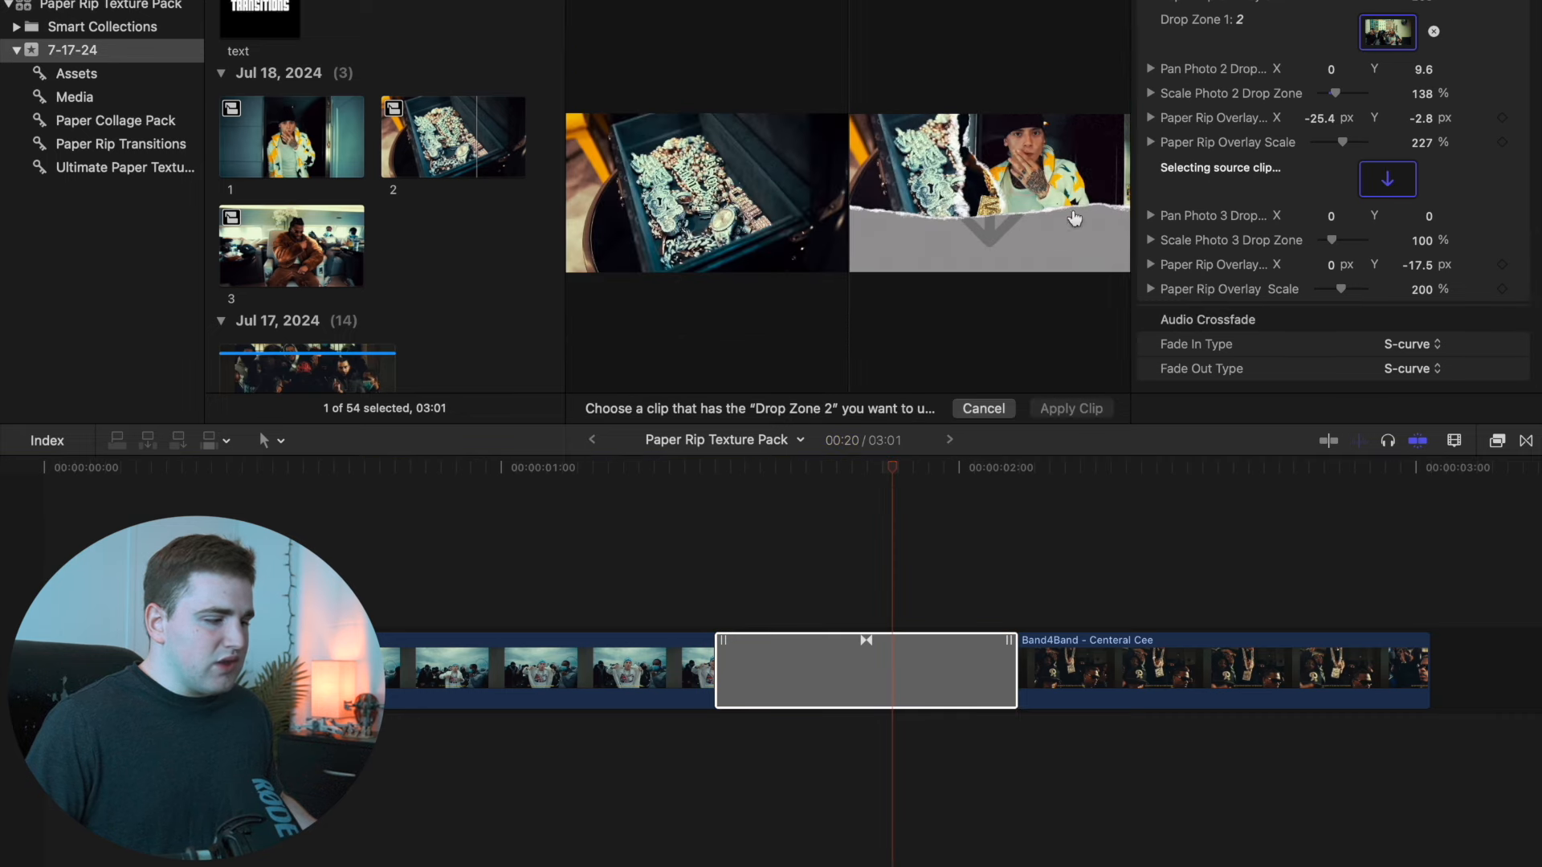
{"action": "left_click", "coordinate": [302, 247]}
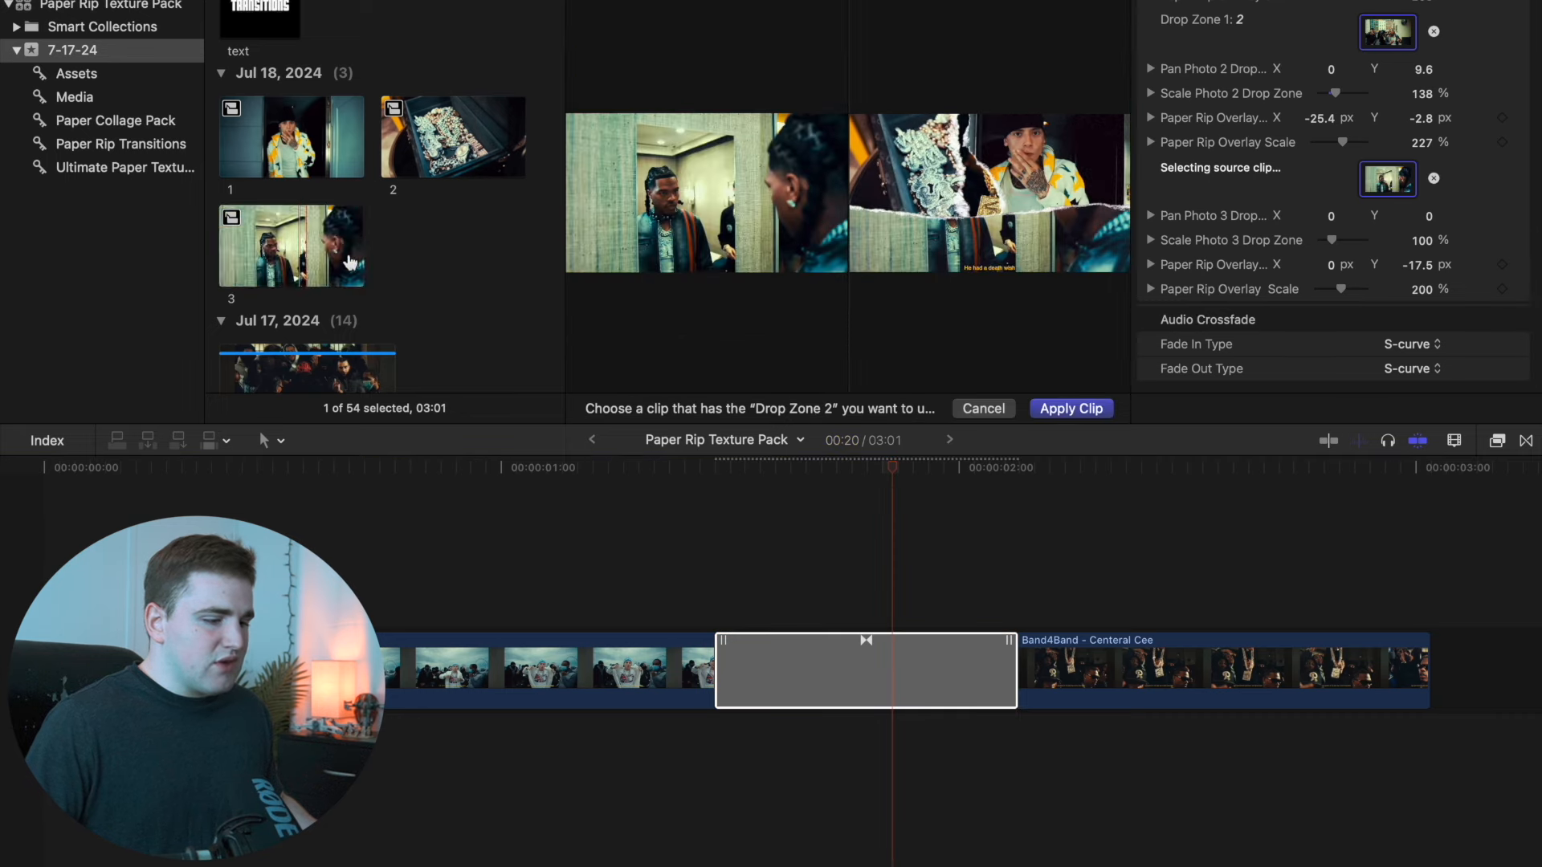
{"action": "left_click", "coordinate": [1071, 408]}
{"action": "left_click", "coordinate": [937, 658]}
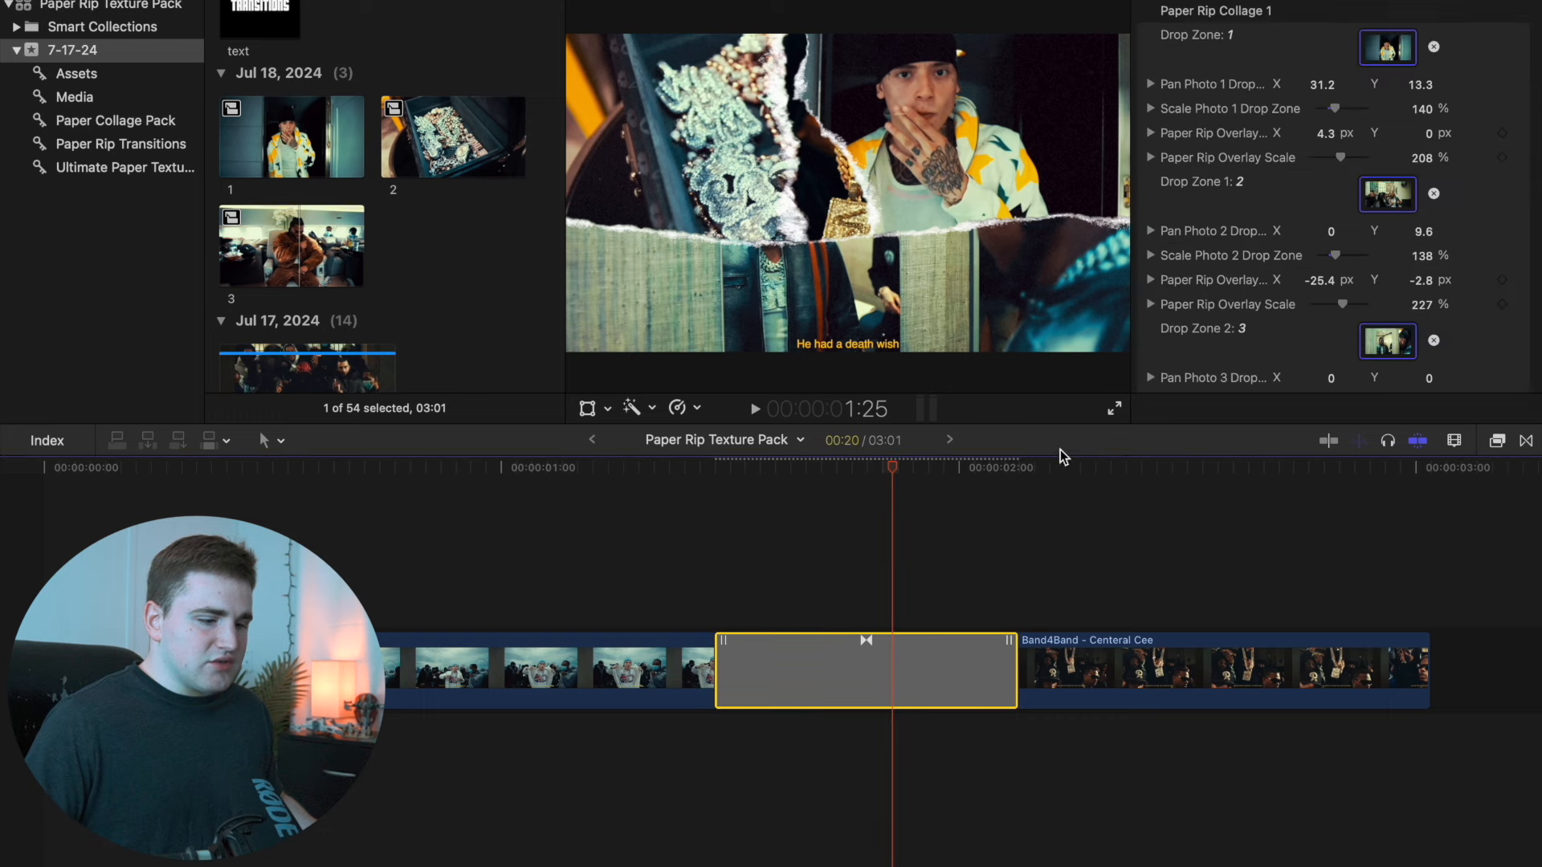
Step: Set photo 3's pan Y to -12.8 and scale to 139%, with its rip overlay at Y -22.0 px and 241% scale
{"action": "scroll", "coordinate": [1251, 253], "scroll_direction": "down", "scroll_amount": 2}
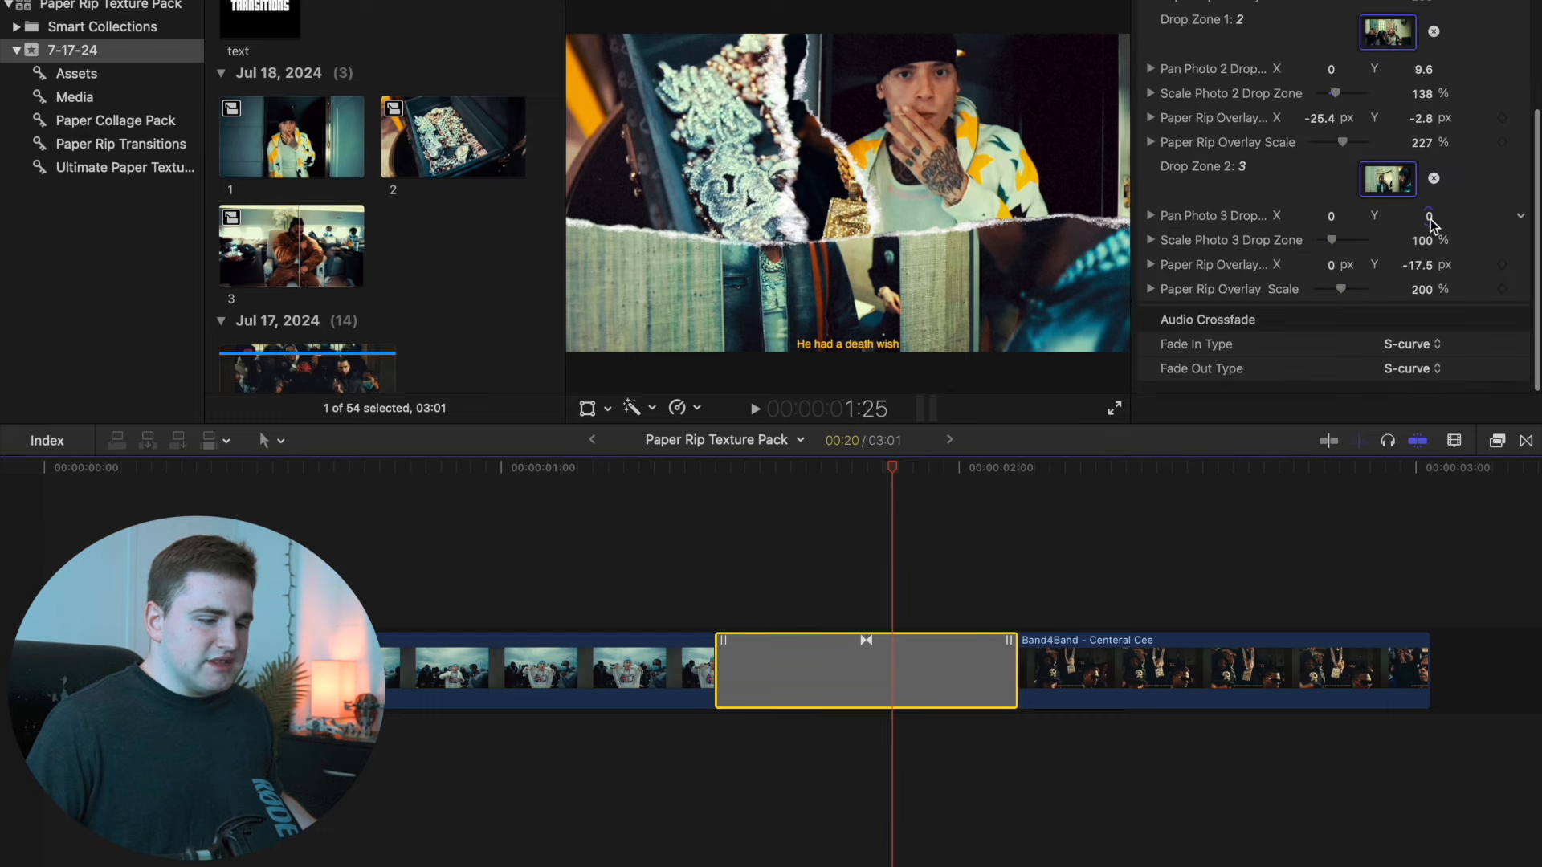
{"action": "left_click_drag", "start_coordinate": [1429, 218], "coordinate": [1421, 290]}
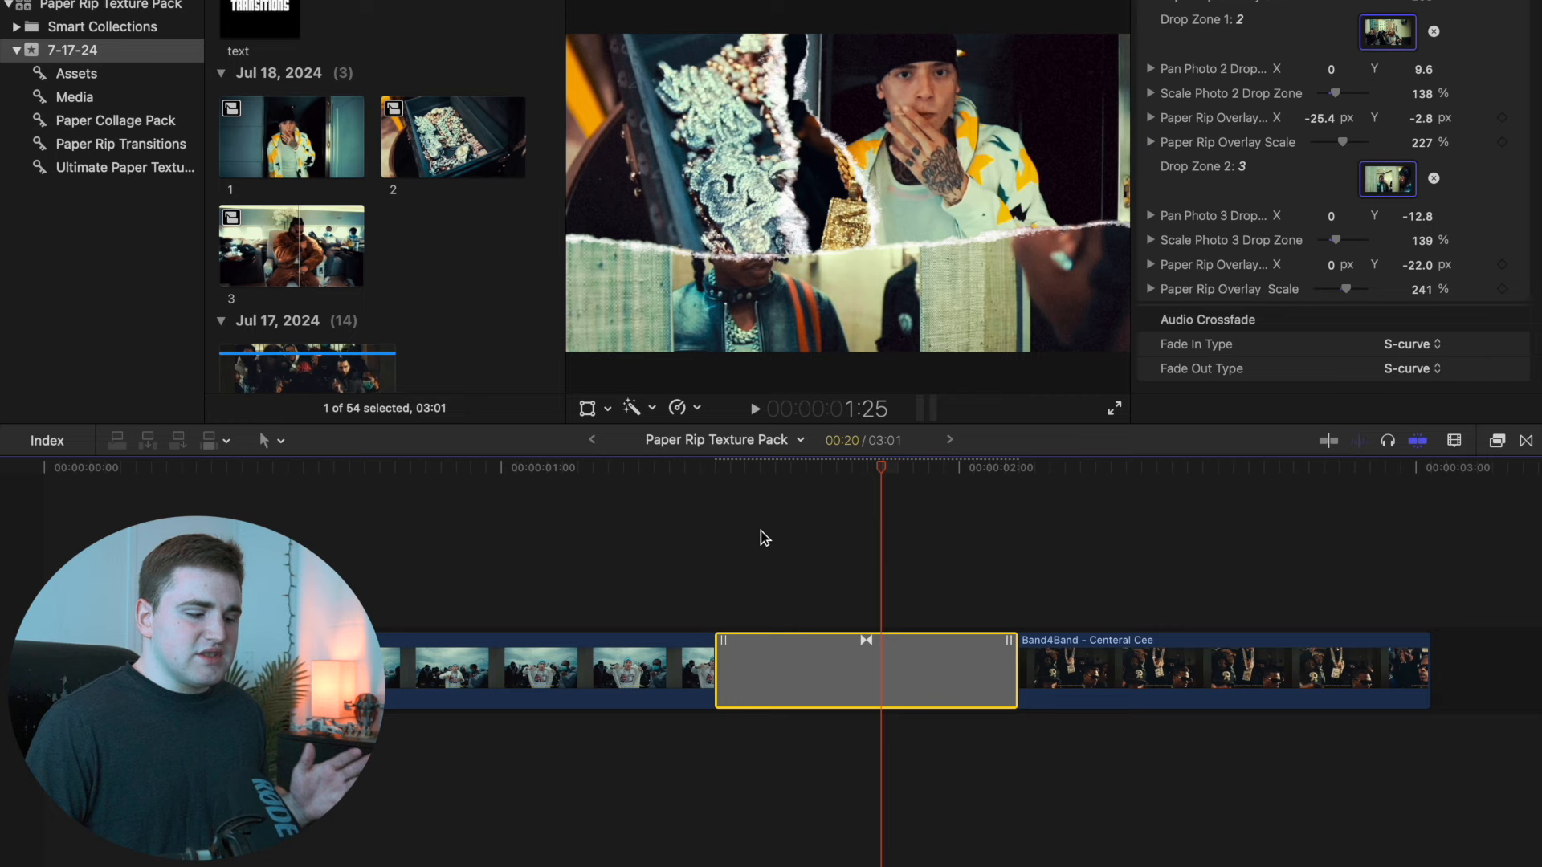
Step: Play the timeline through the Paper Rip Collage 1 transition several times to review the rips and their timing
{"action": "left_click", "coordinate": [36, 582]}
{"action": "key", "text": "space"}
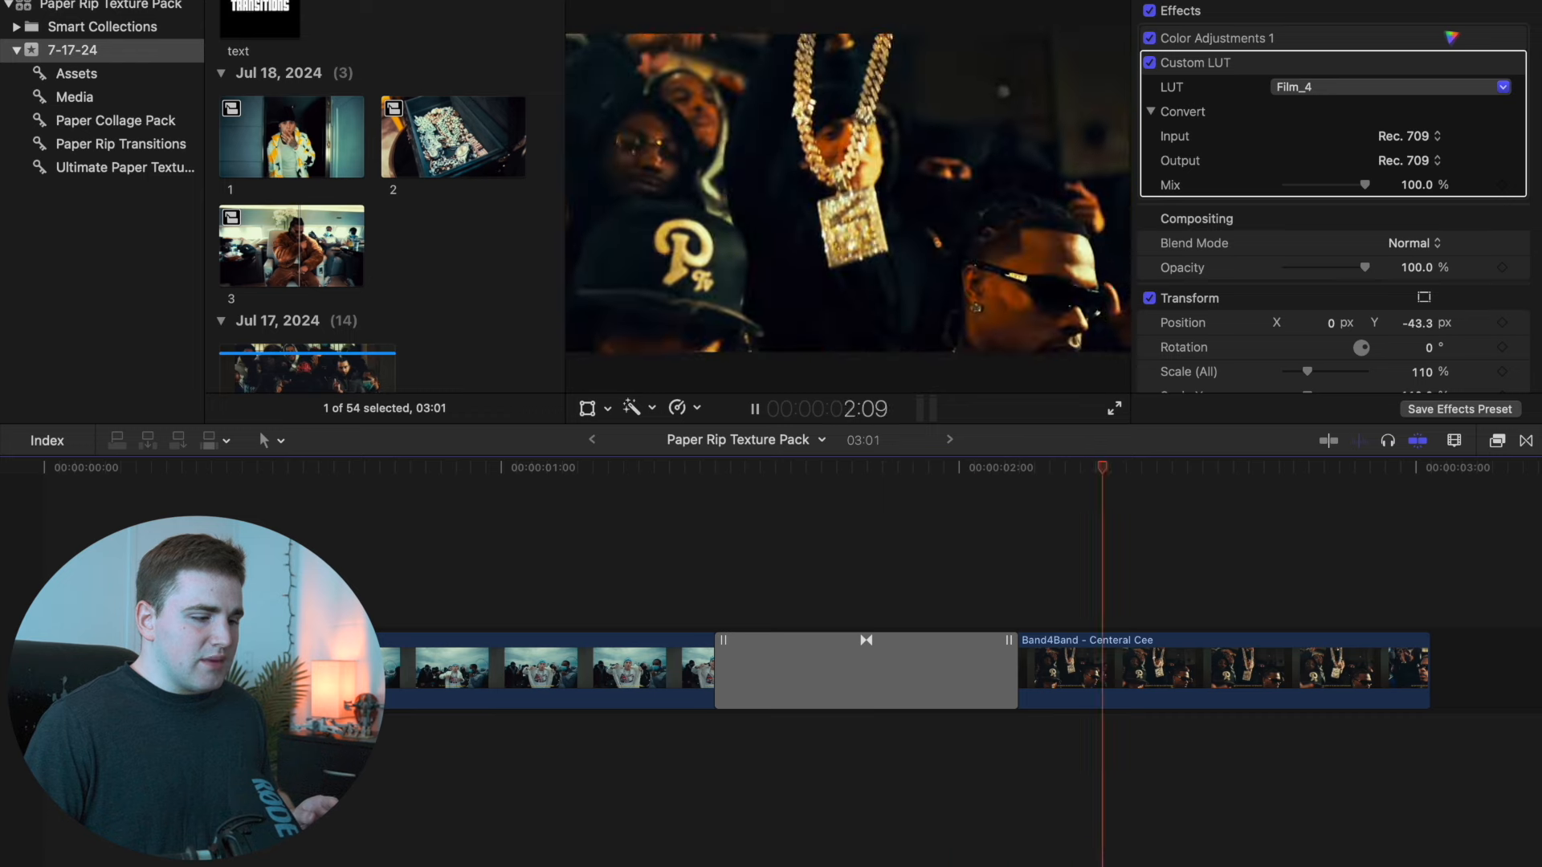
{"action": "key", "text": "Home"}
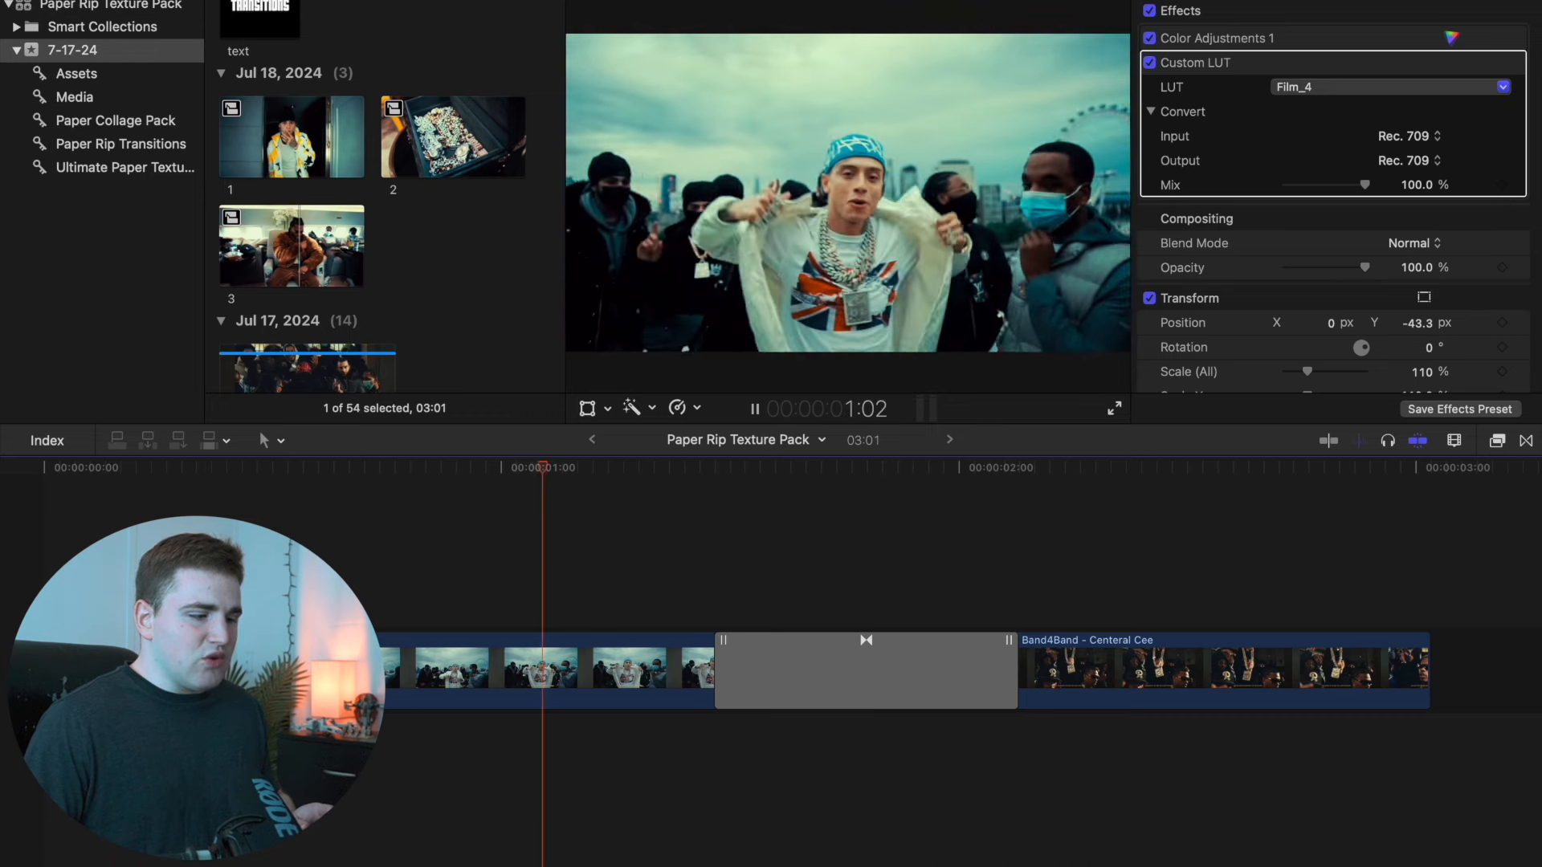
{"action": "key", "text": "space"}
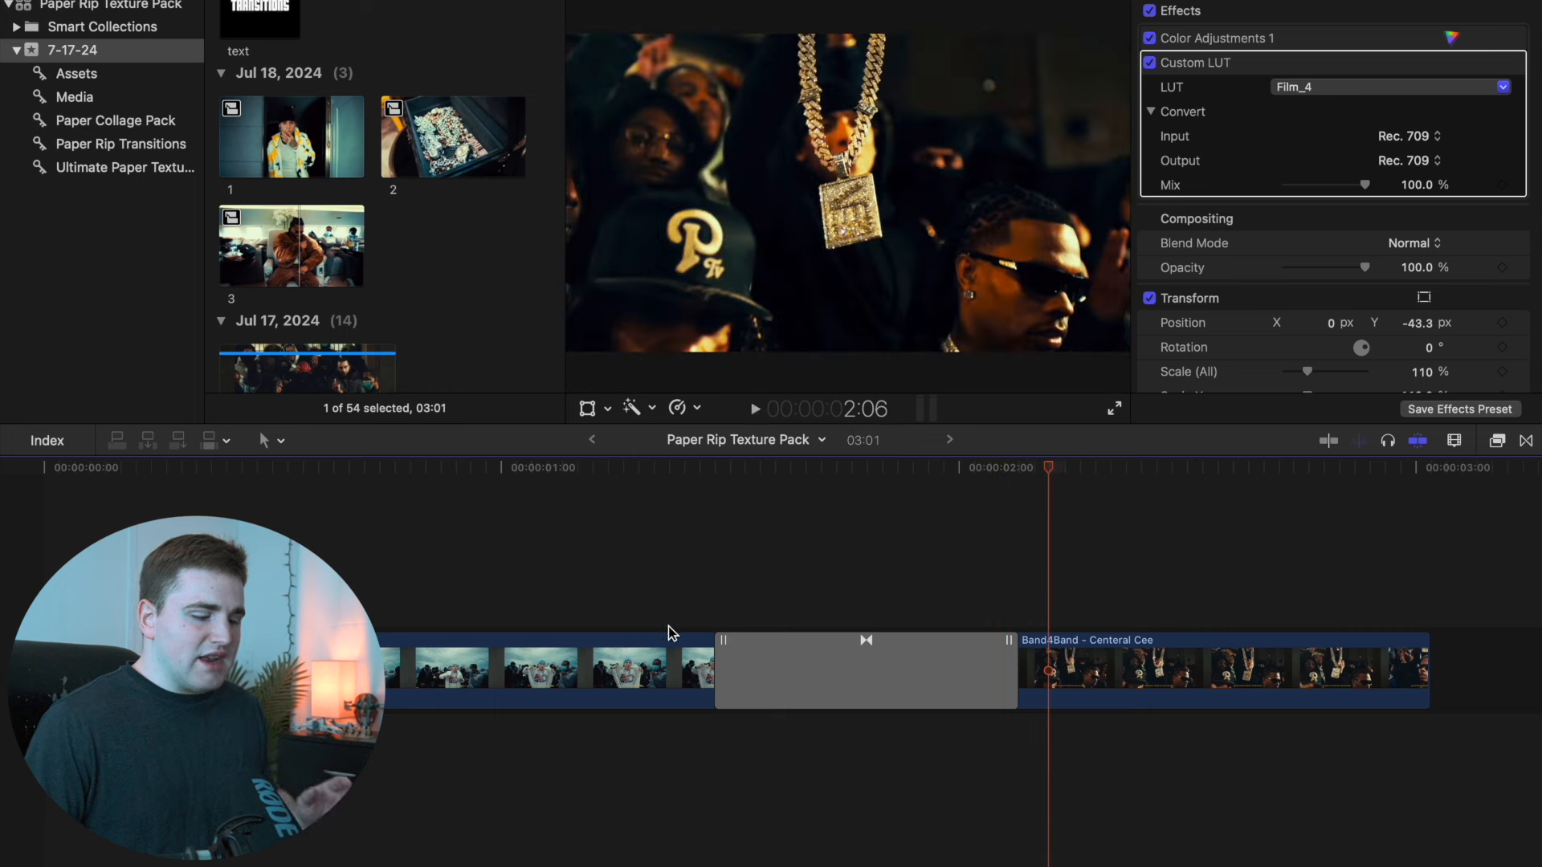
{"action": "left_click", "coordinate": [714, 614]}
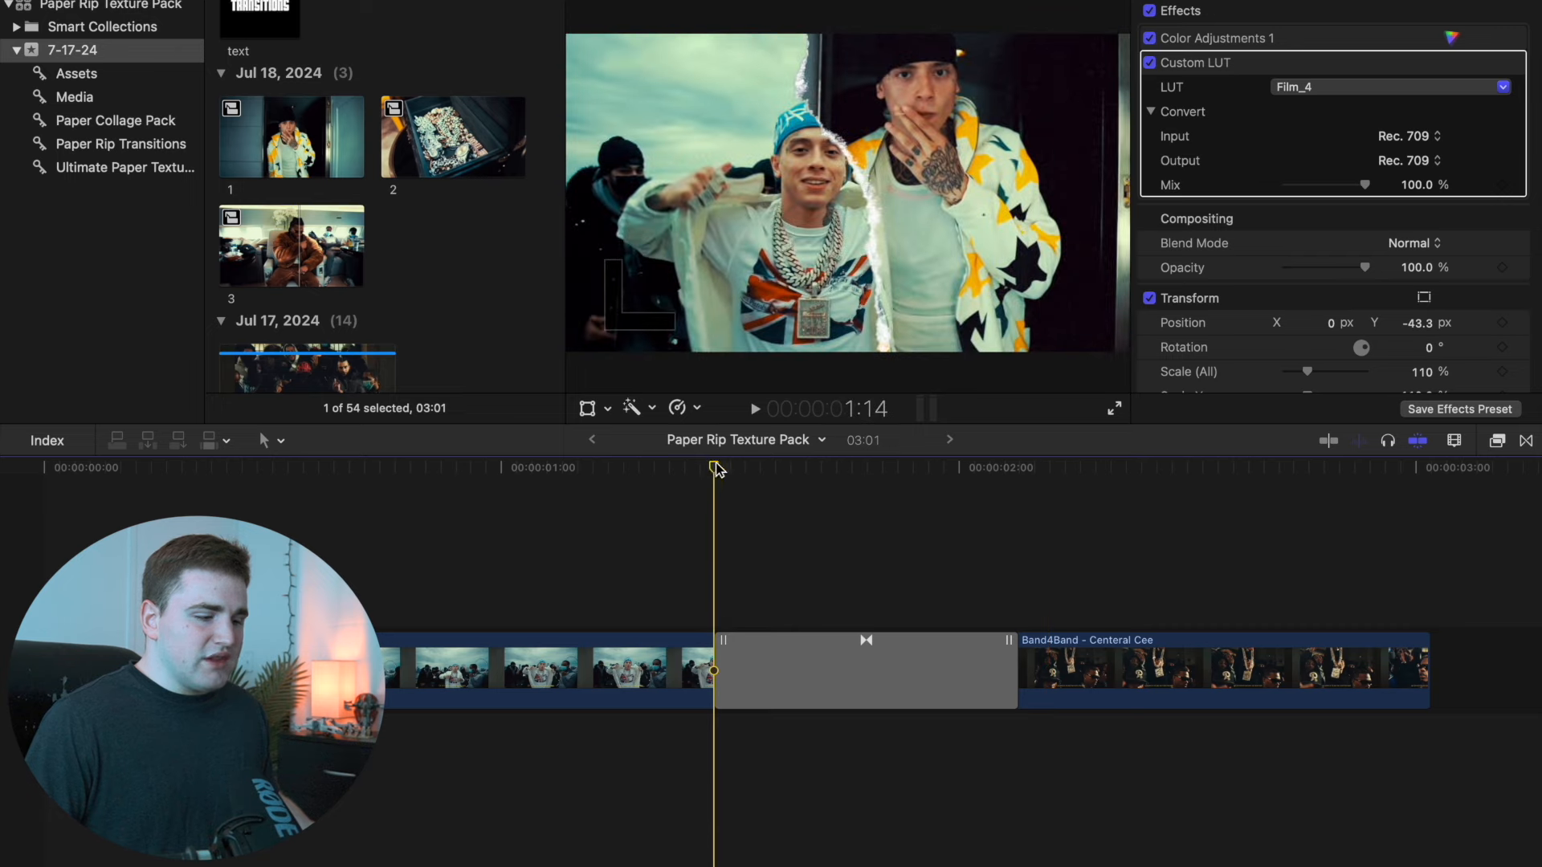
{"action": "left_click_drag", "start_coordinate": [715, 463], "coordinate": [333, 540]}
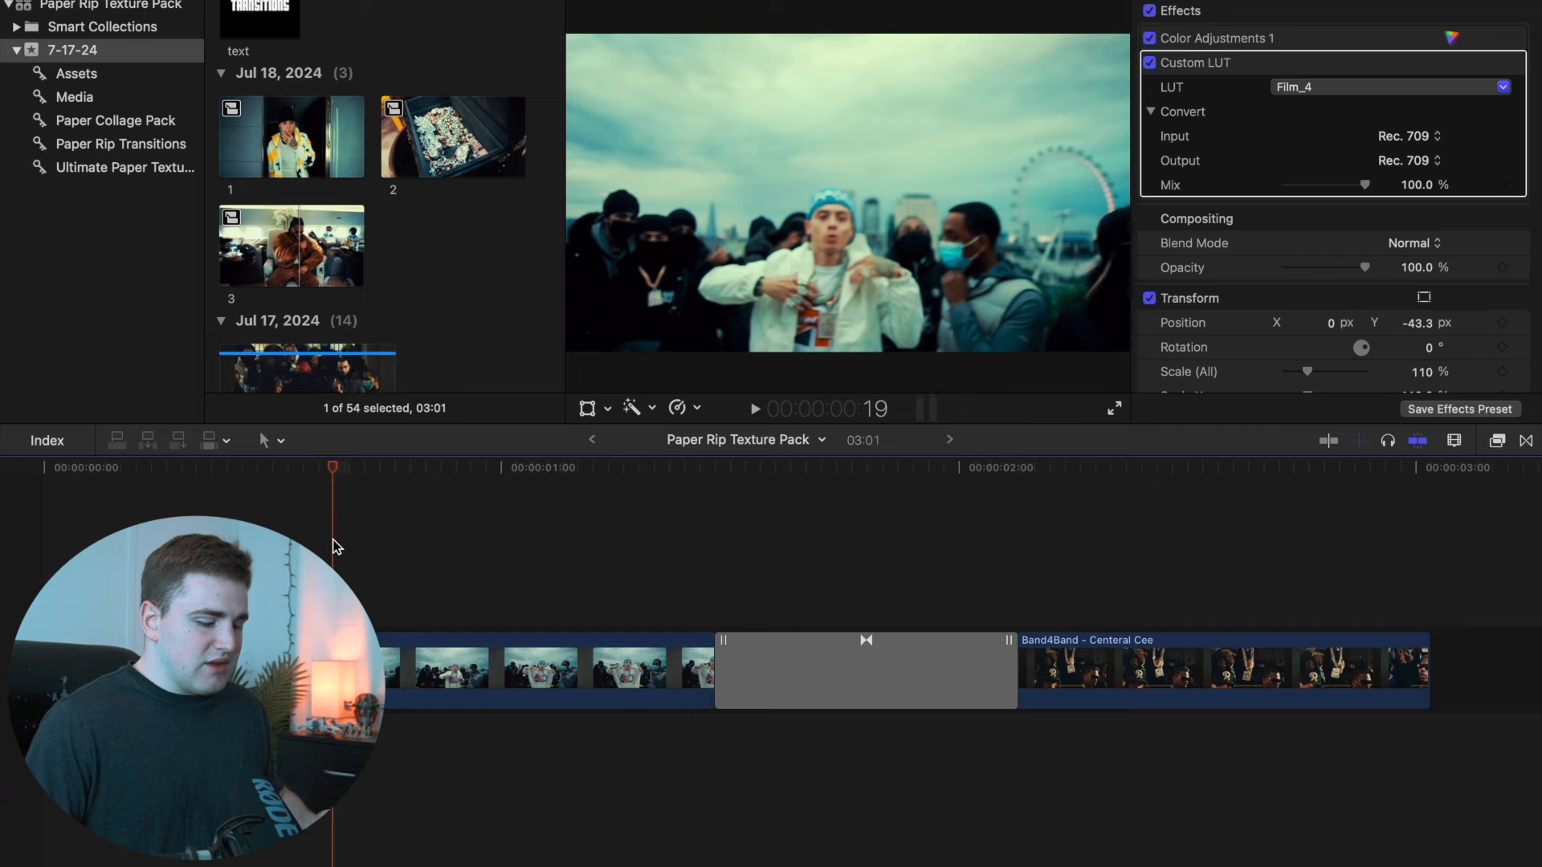
{"action": "key", "text": "space"}
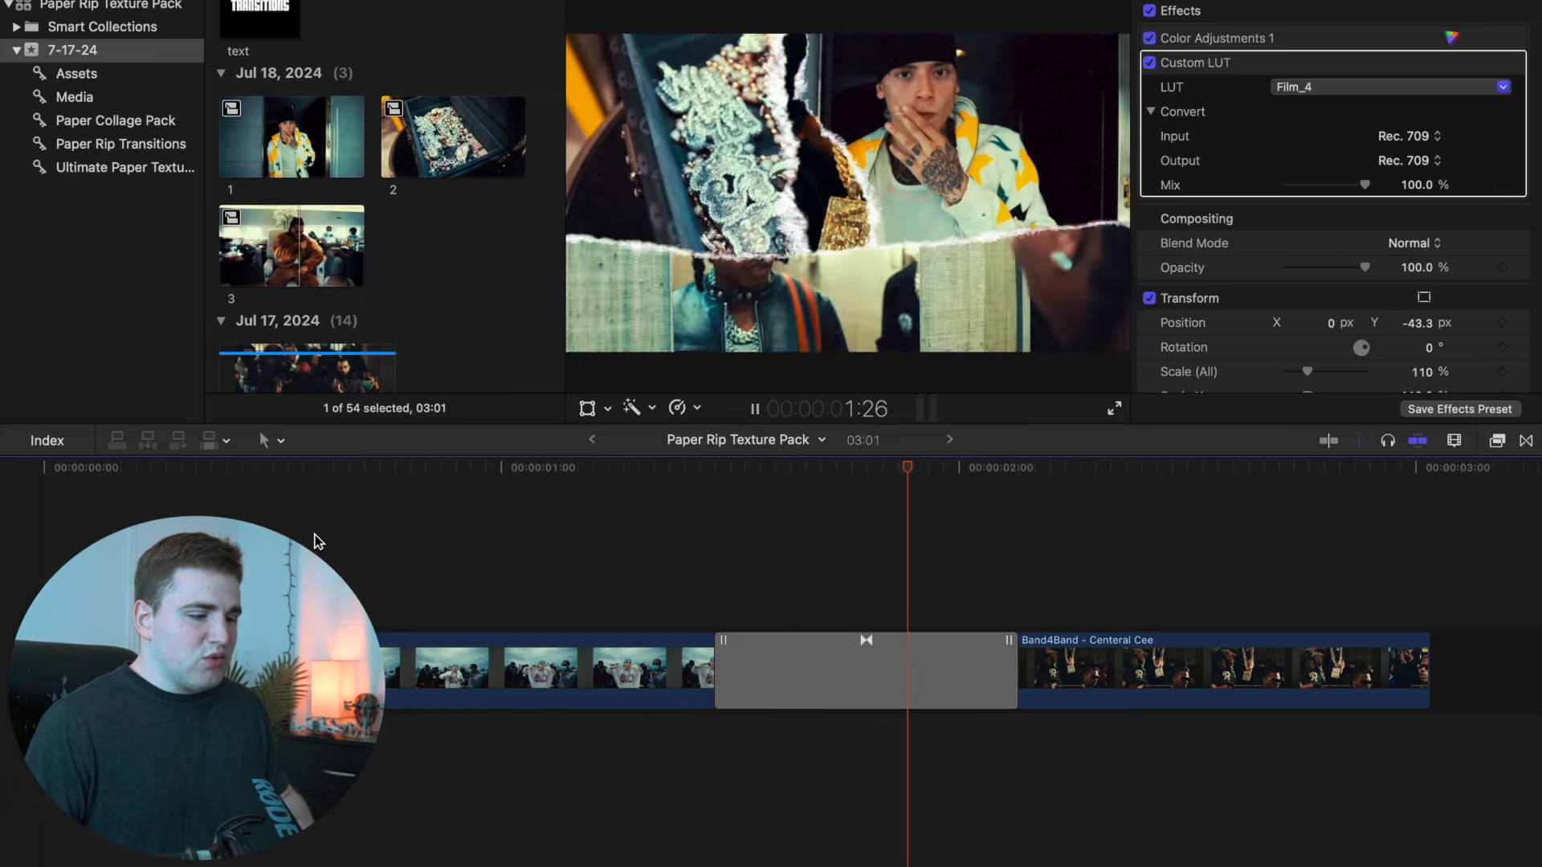
{"action": "key", "text": "space"}
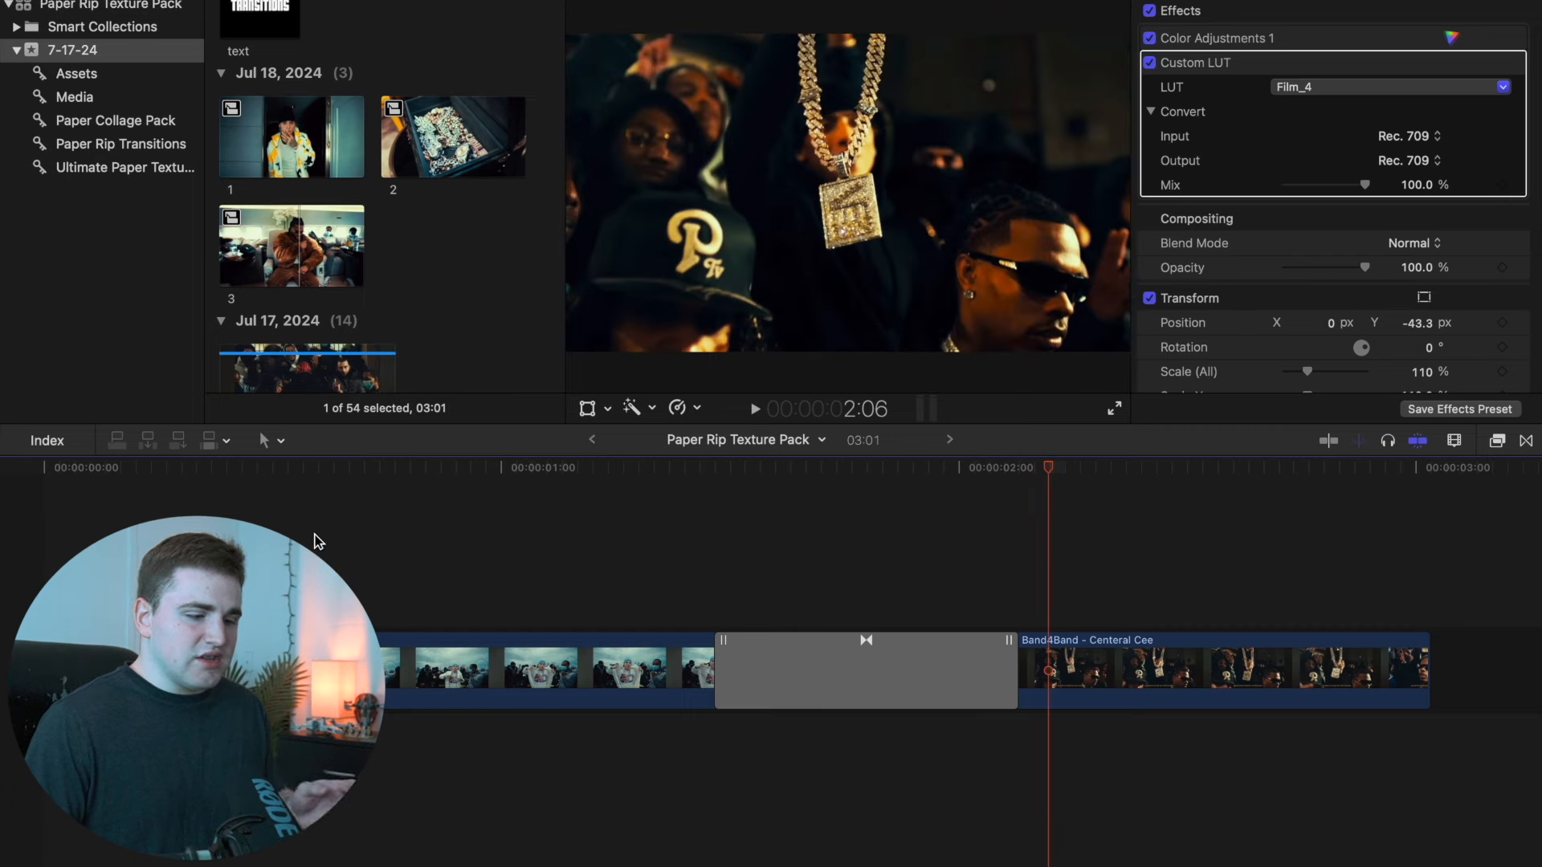
Step: Delete the Paper Rip Collage 1 transition from between the two clips
{"action": "left_click", "coordinate": [796, 681]}
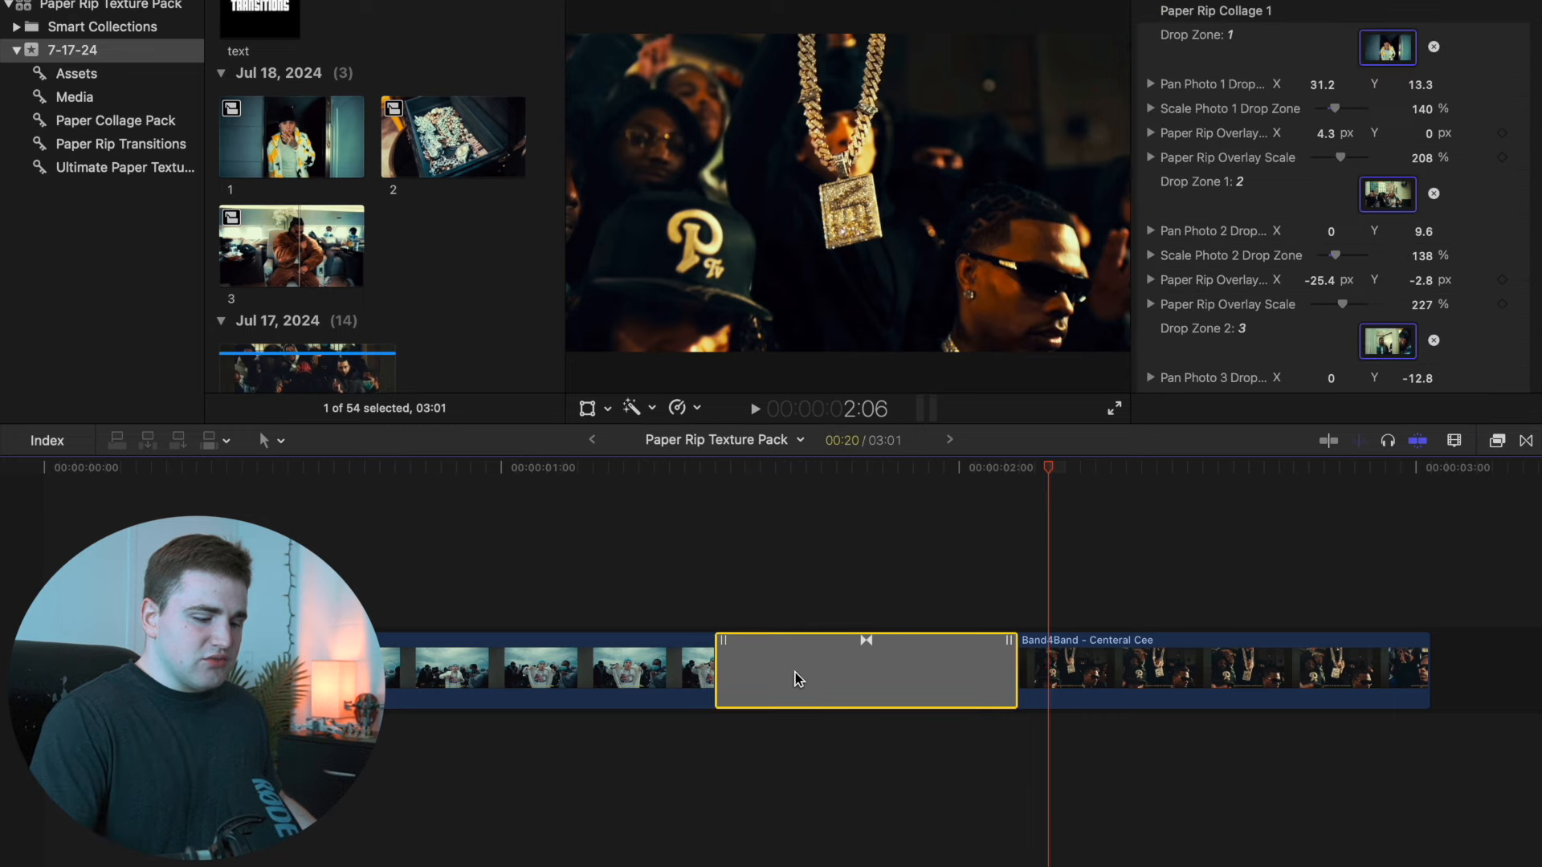
{"action": "key", "text": "Delete"}
{"action": "scroll", "coordinate": [849, 648], "scroll_direction": "right", "scroll_amount": 5}
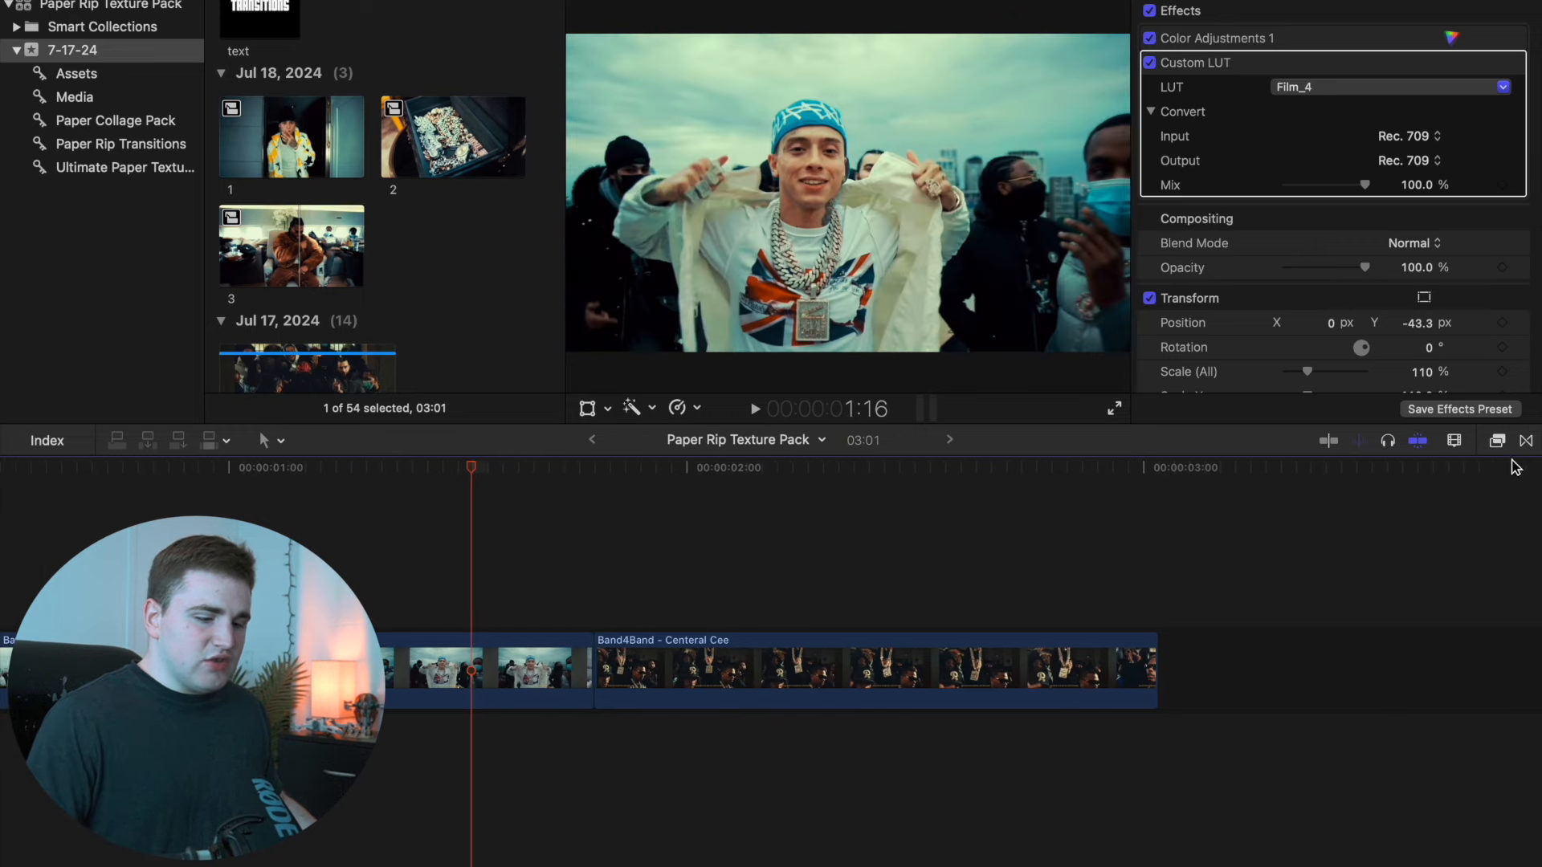
Step: Apply the Paper Rip Collage 7 transition at the cut between the two clips and shorten it to 18 frames
{"action": "left_click", "coordinate": [1526, 441]}
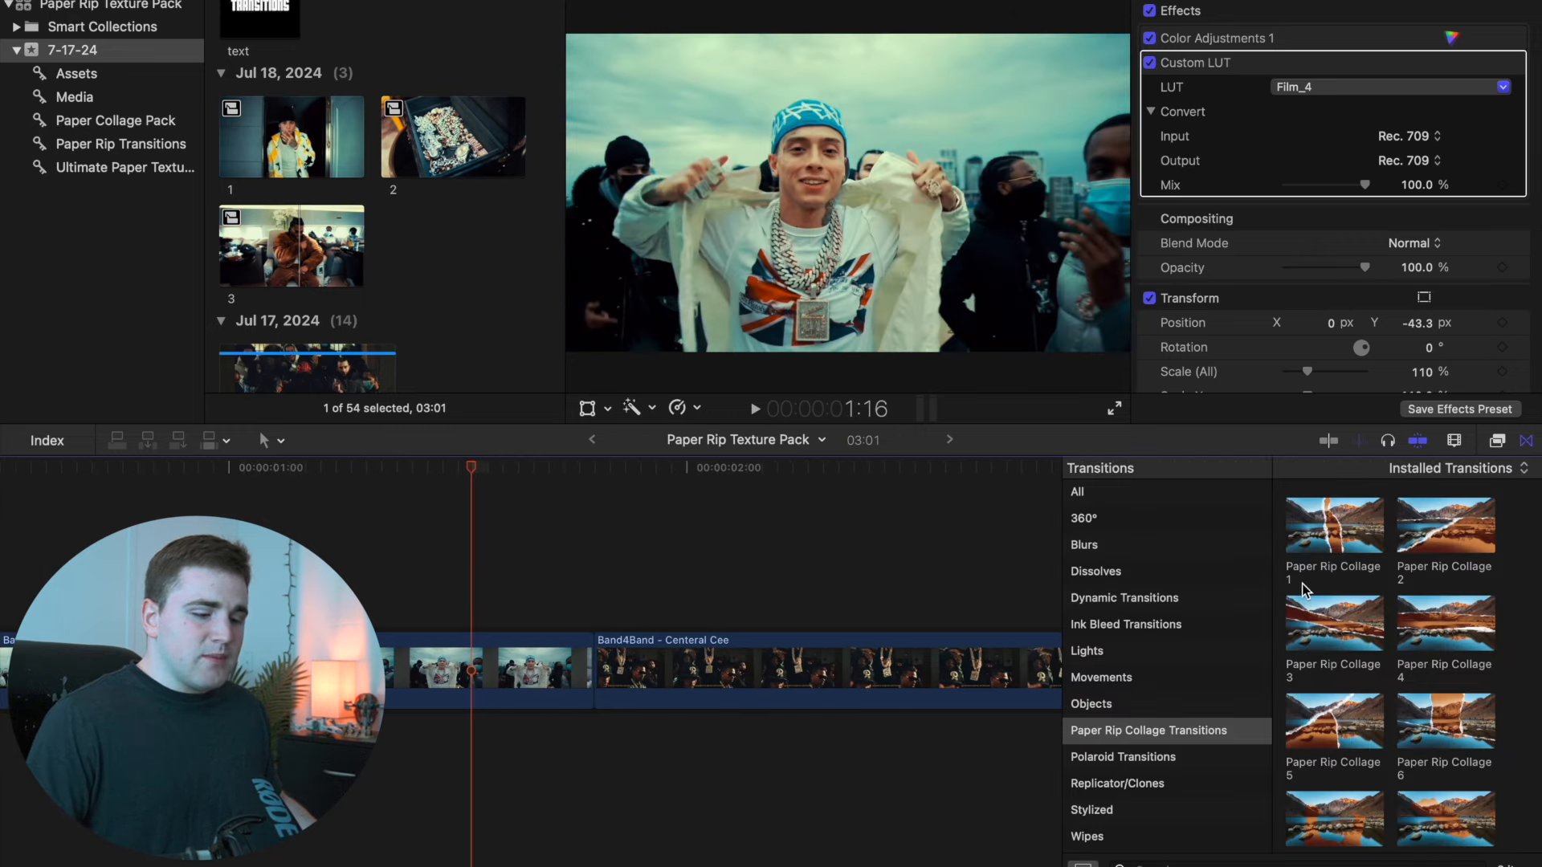
{"action": "scroll", "coordinate": [1357, 682], "scroll_direction": "down", "scroll_amount": 2}
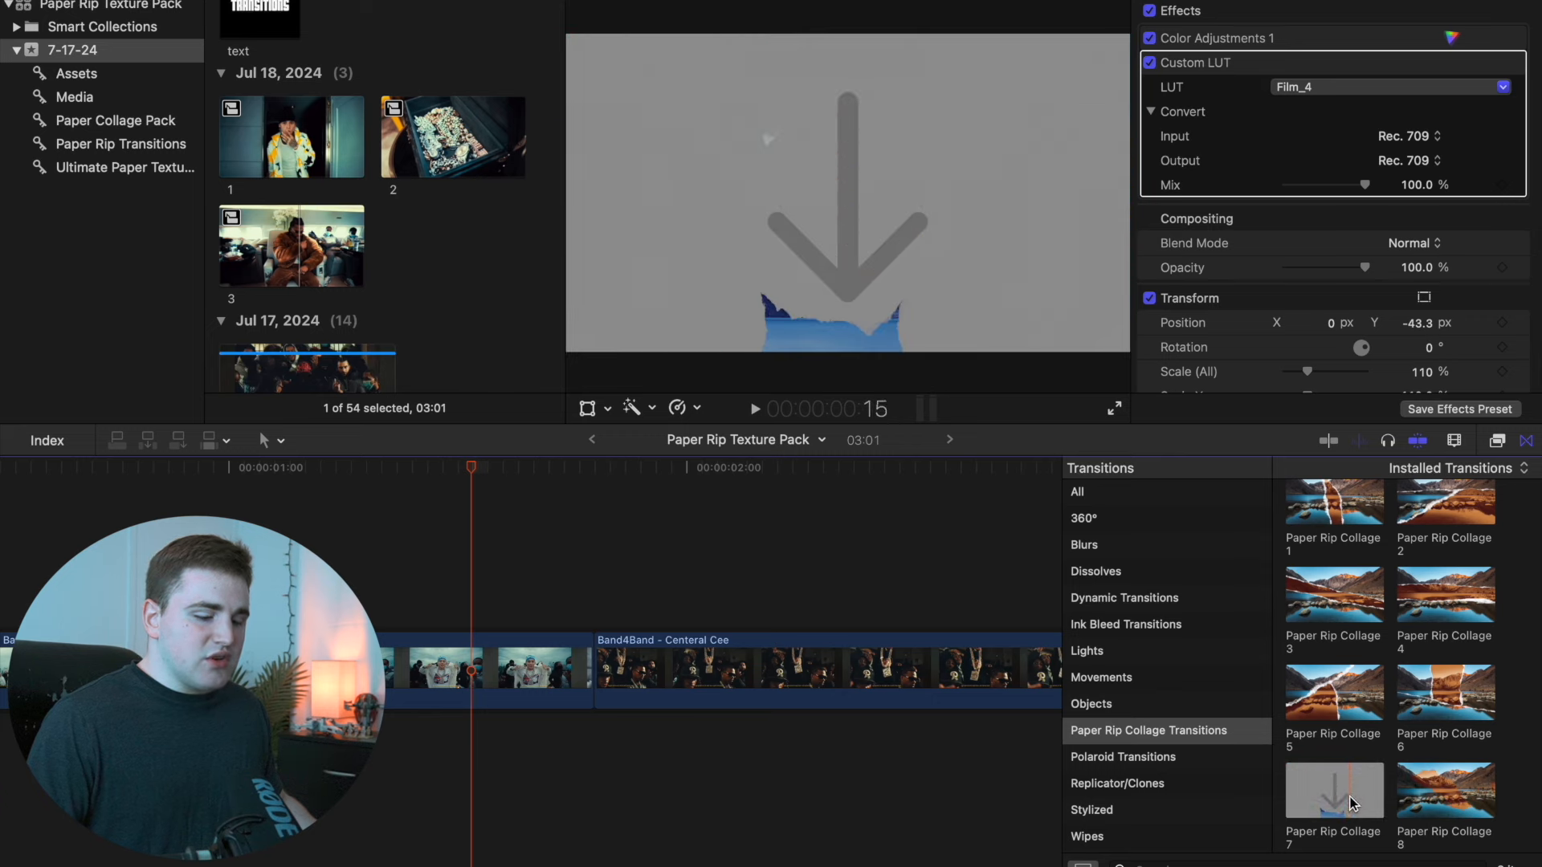
{"action": "left_click_drag", "start_coordinate": [1349, 801], "coordinate": [590, 665]}
{"action": "left_click", "coordinate": [1525, 443]}
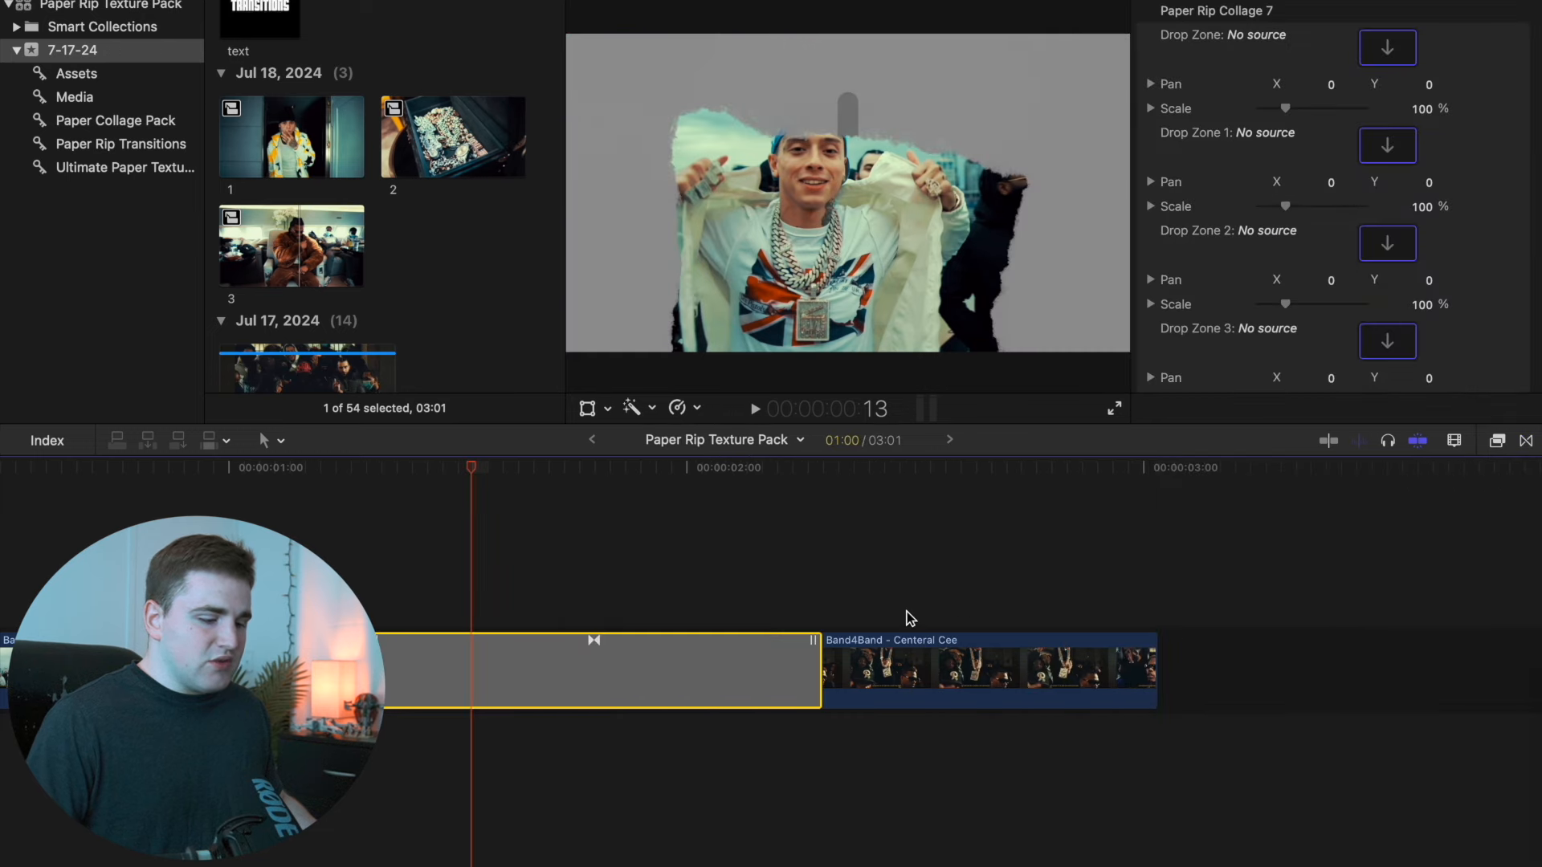
{"action": "left_click_drag", "start_coordinate": [1042, 666], "coordinate": [949, 668]}
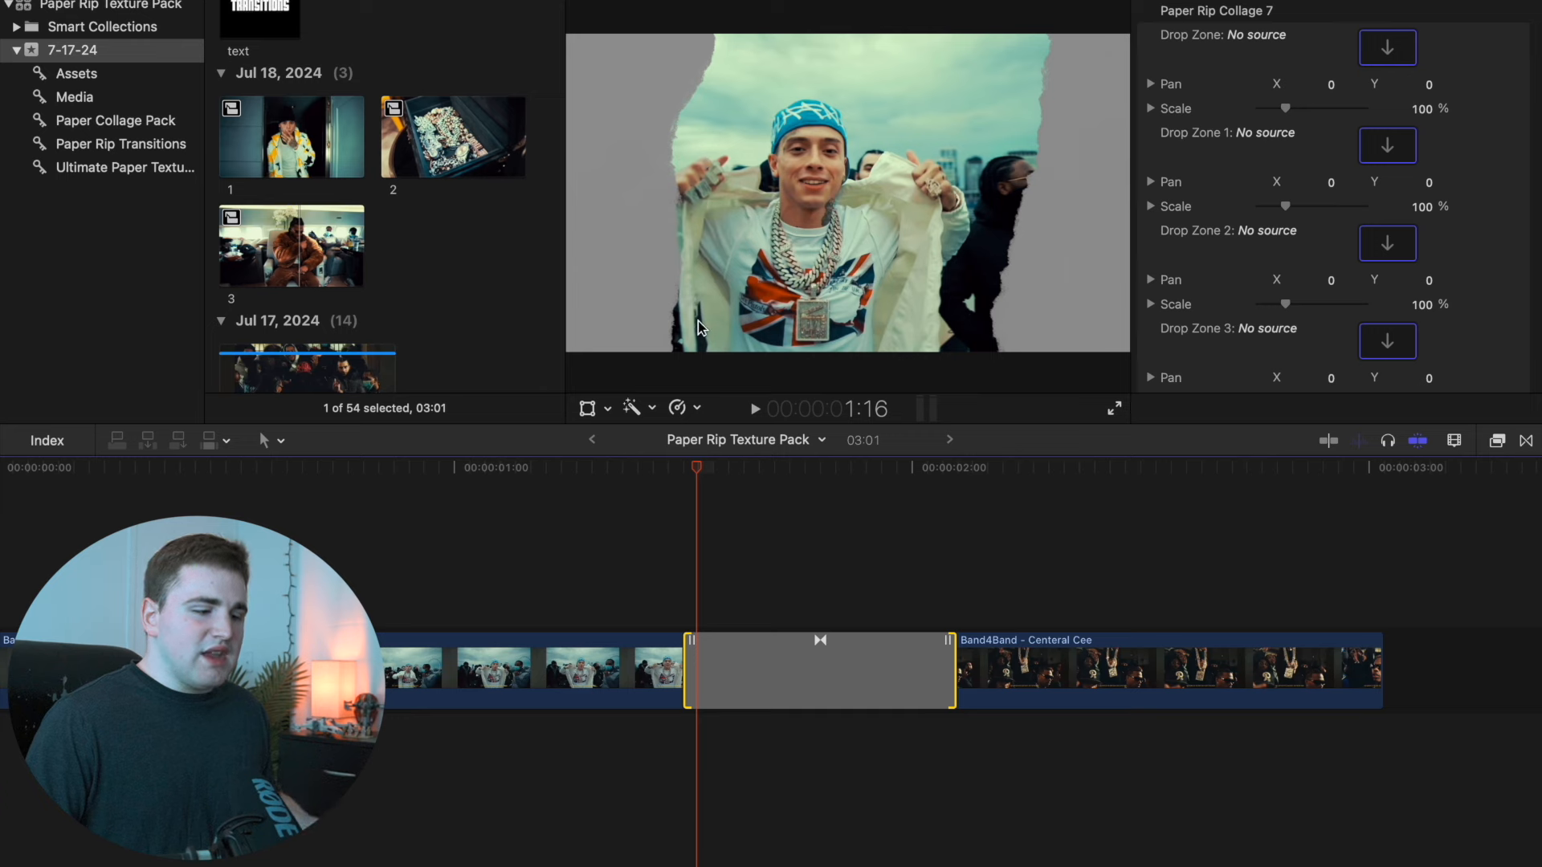
Step: Play and scrub through the Paper Rip Collage 7 transition to examine when each empty drop zone appears
{"action": "left_click_drag", "start_coordinate": [695, 471], "coordinate": [561, 483]}
{"action": "left_click", "coordinate": [557, 486]}
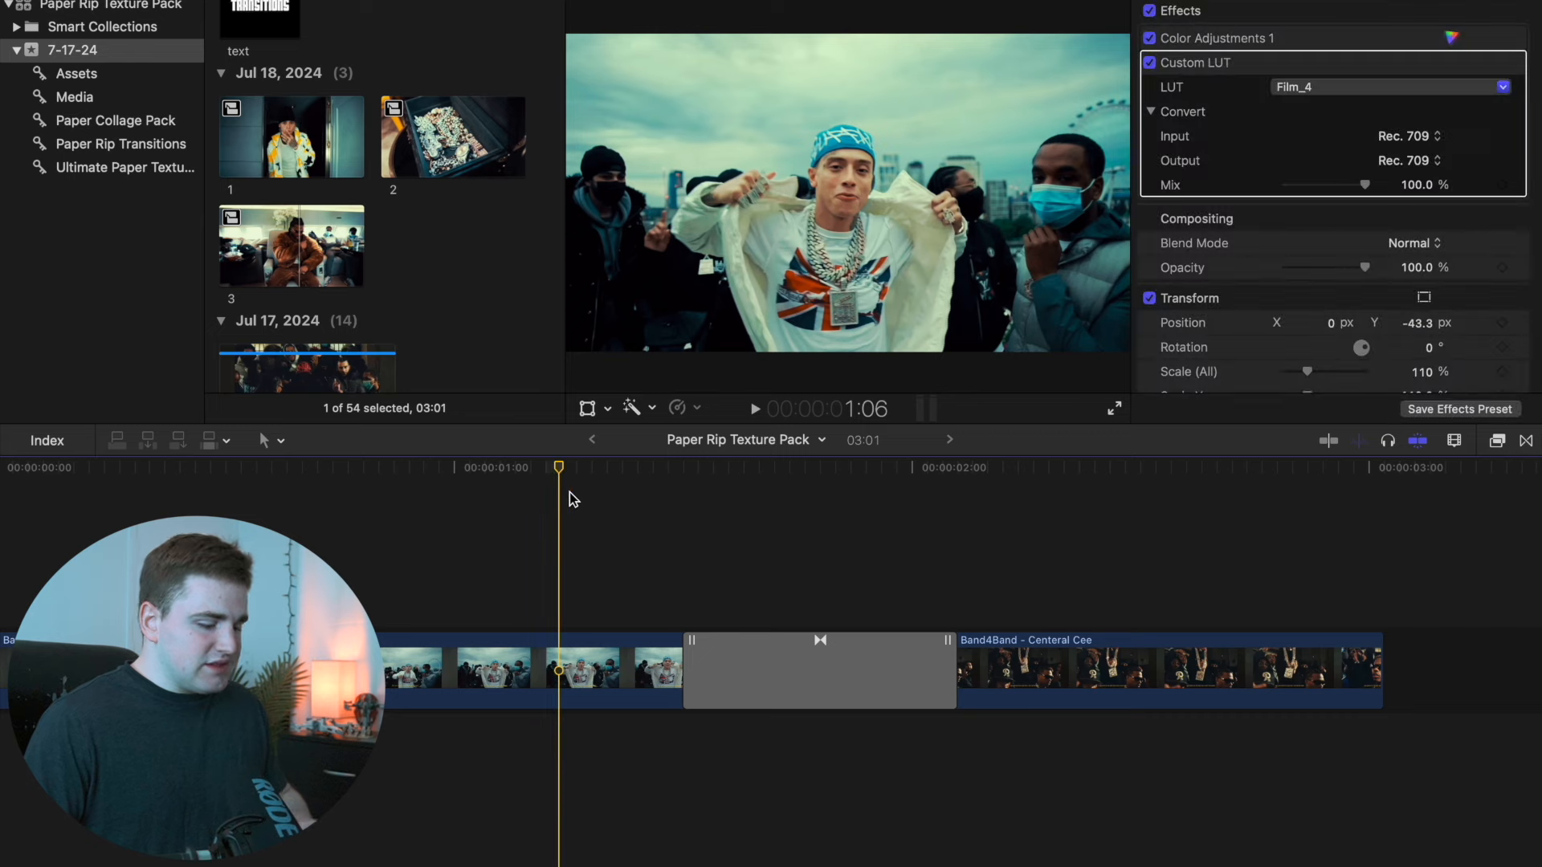
{"action": "key", "text": "space"}
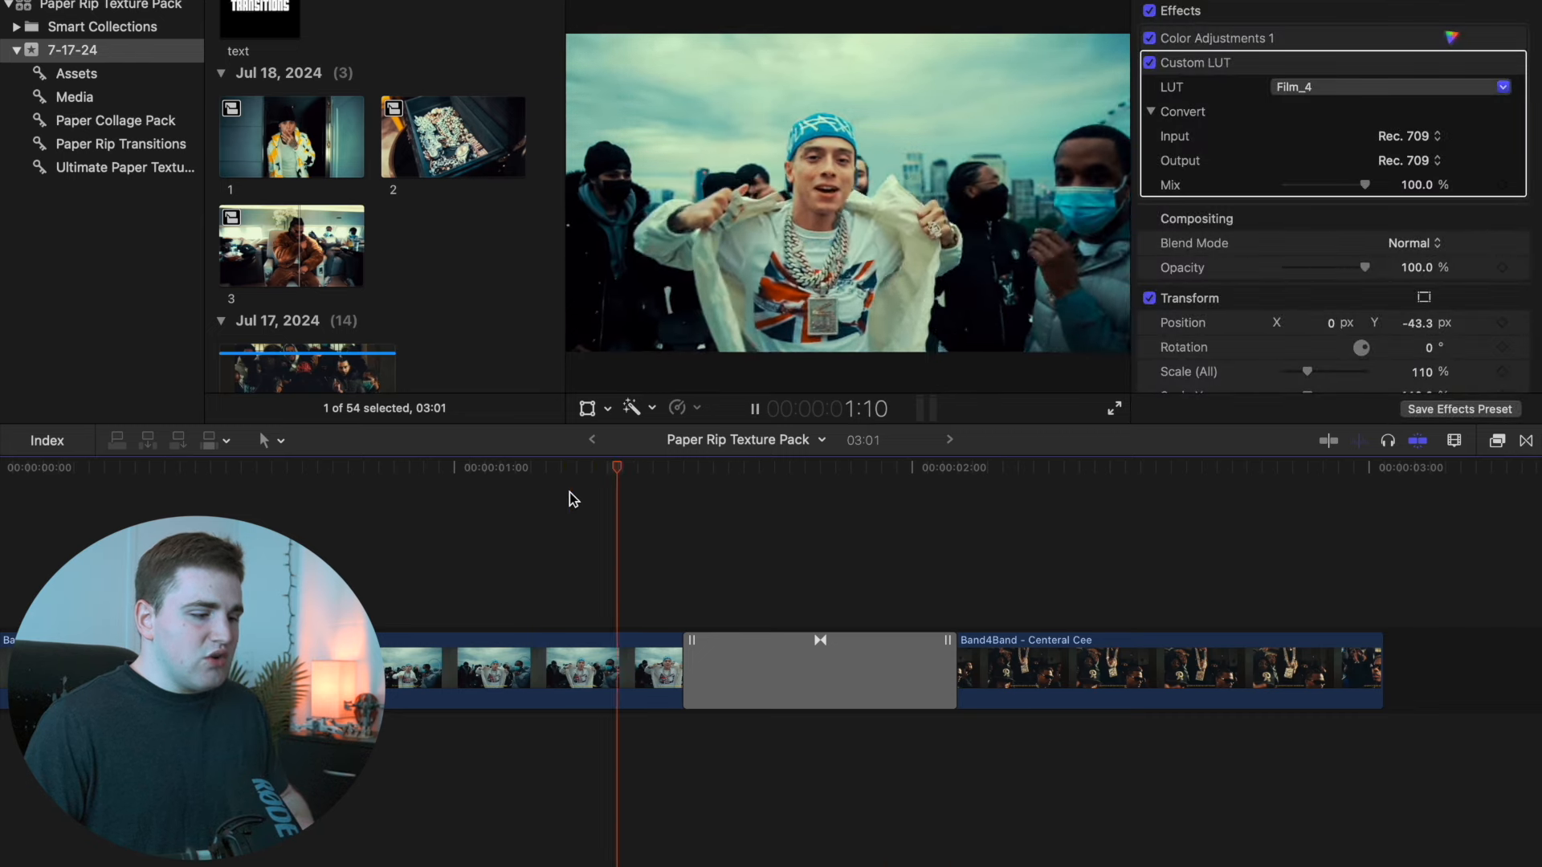
{"action": "key", "text": "space"}
{"action": "left_click", "coordinate": [754, 574]}
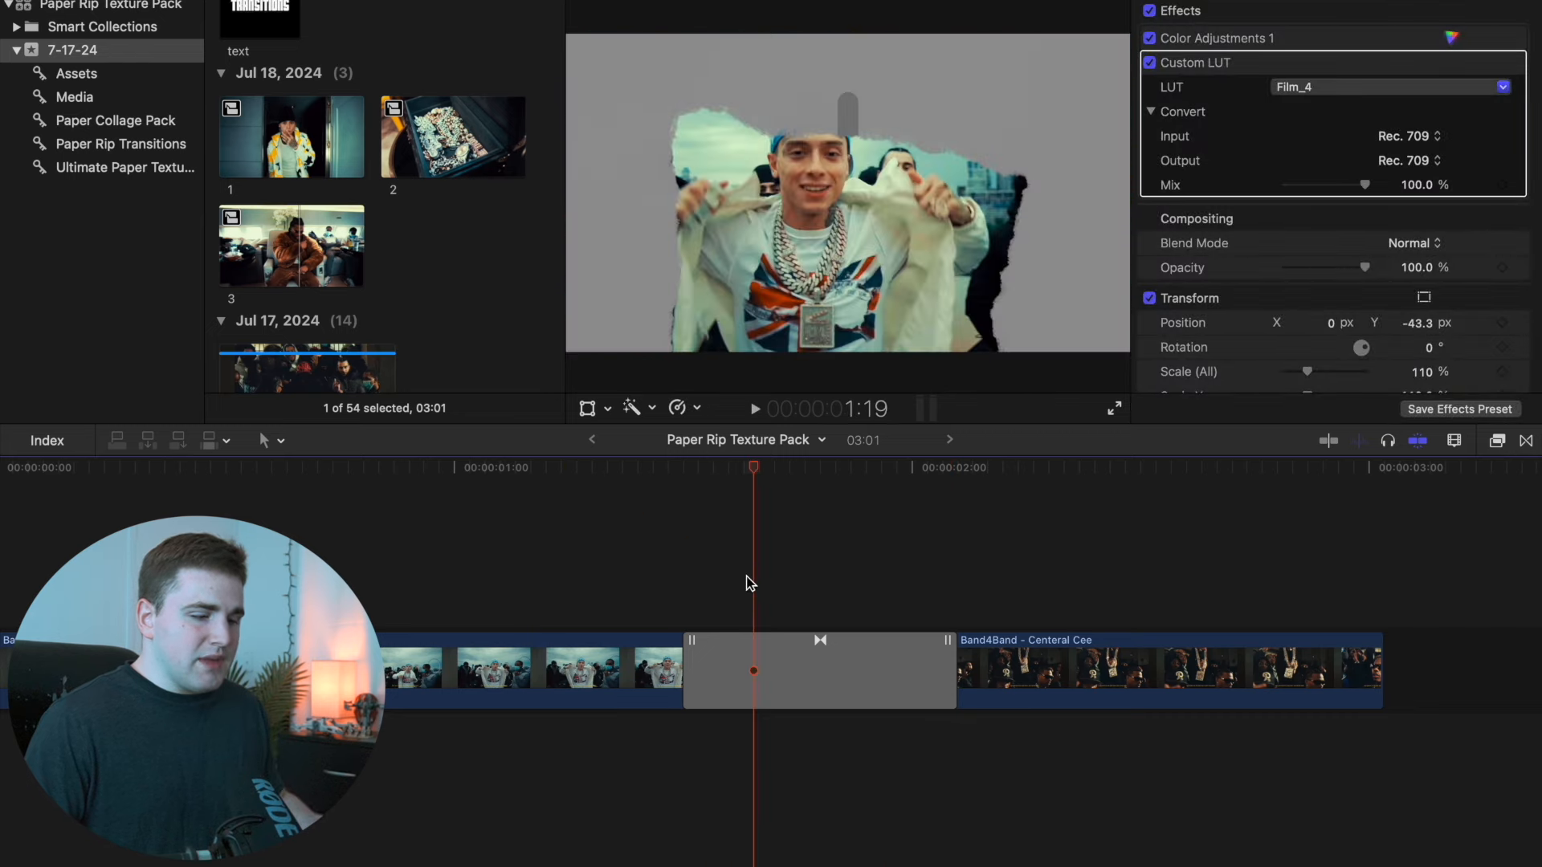
{"action": "left_click_drag", "start_coordinate": [751, 462], "coordinate": [708, 465]}
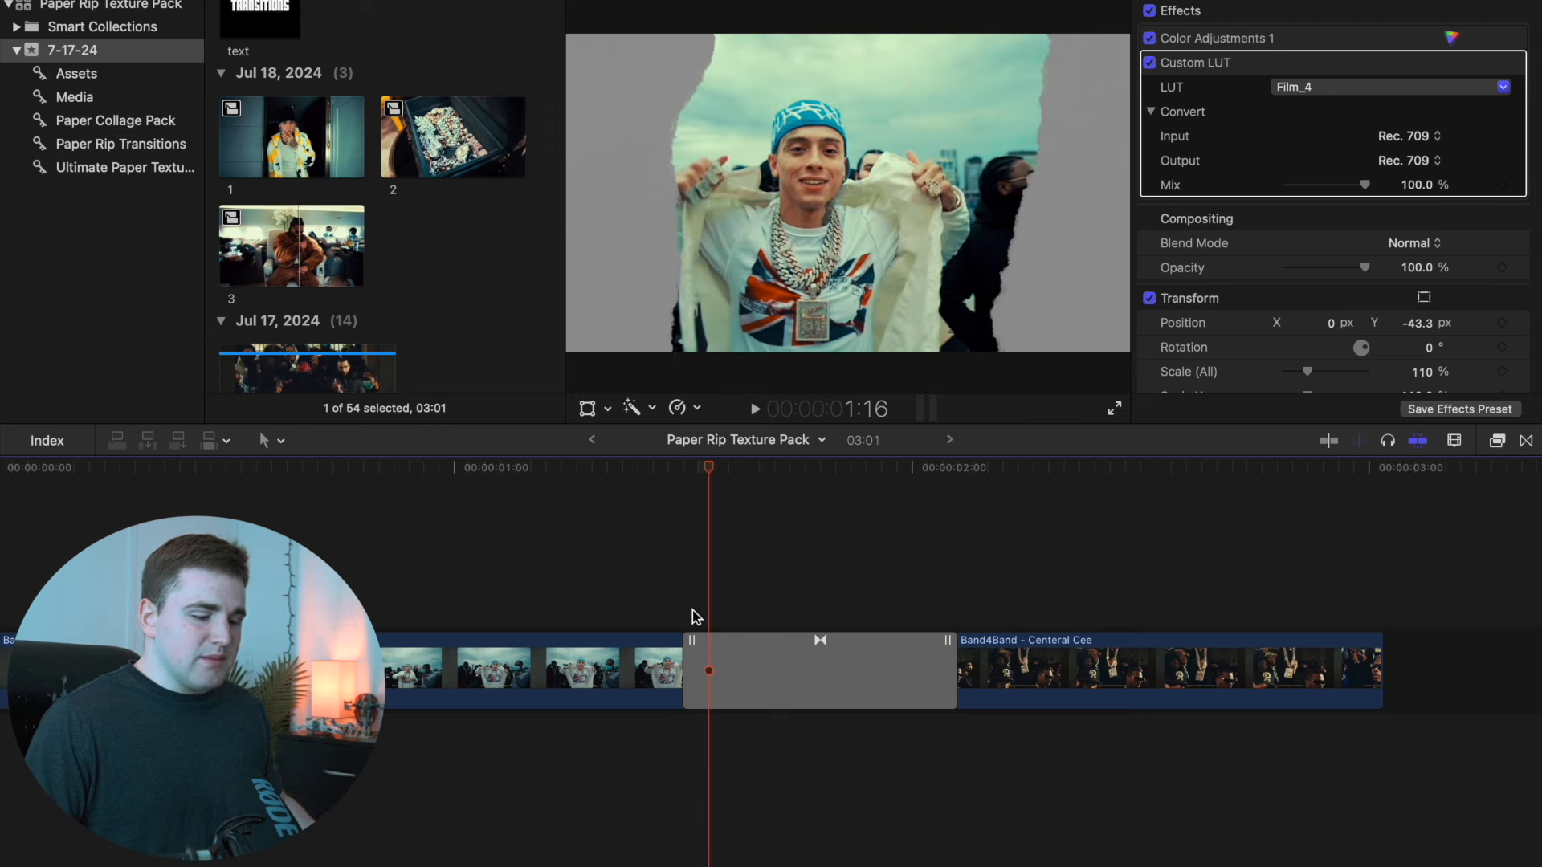
{"action": "left_click", "coordinate": [719, 652]}
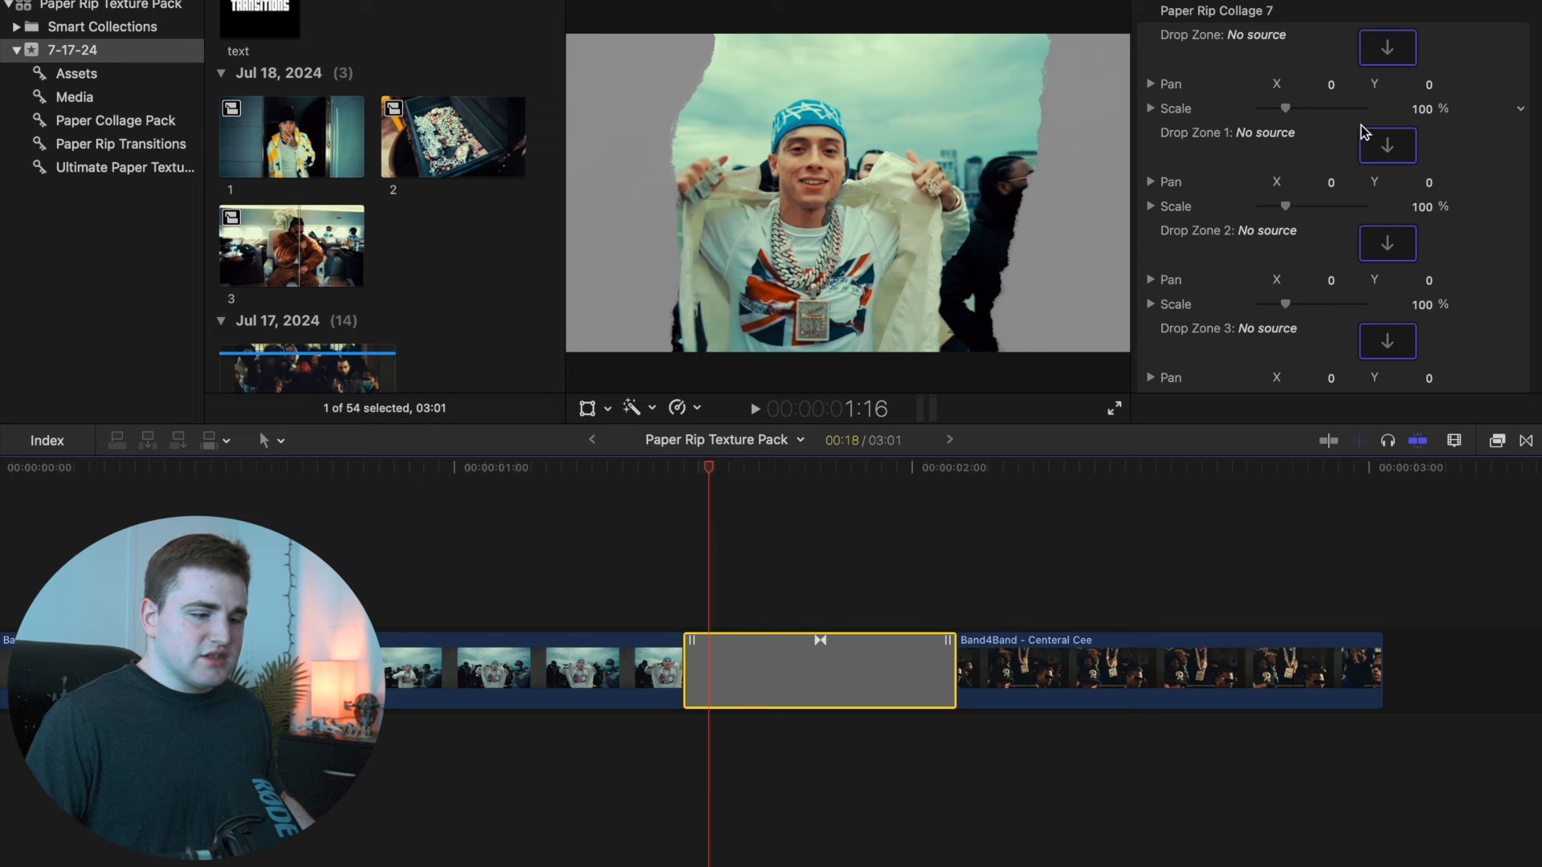
{"action": "left_click_drag", "start_coordinate": [711, 474], "coordinate": [843, 479]}
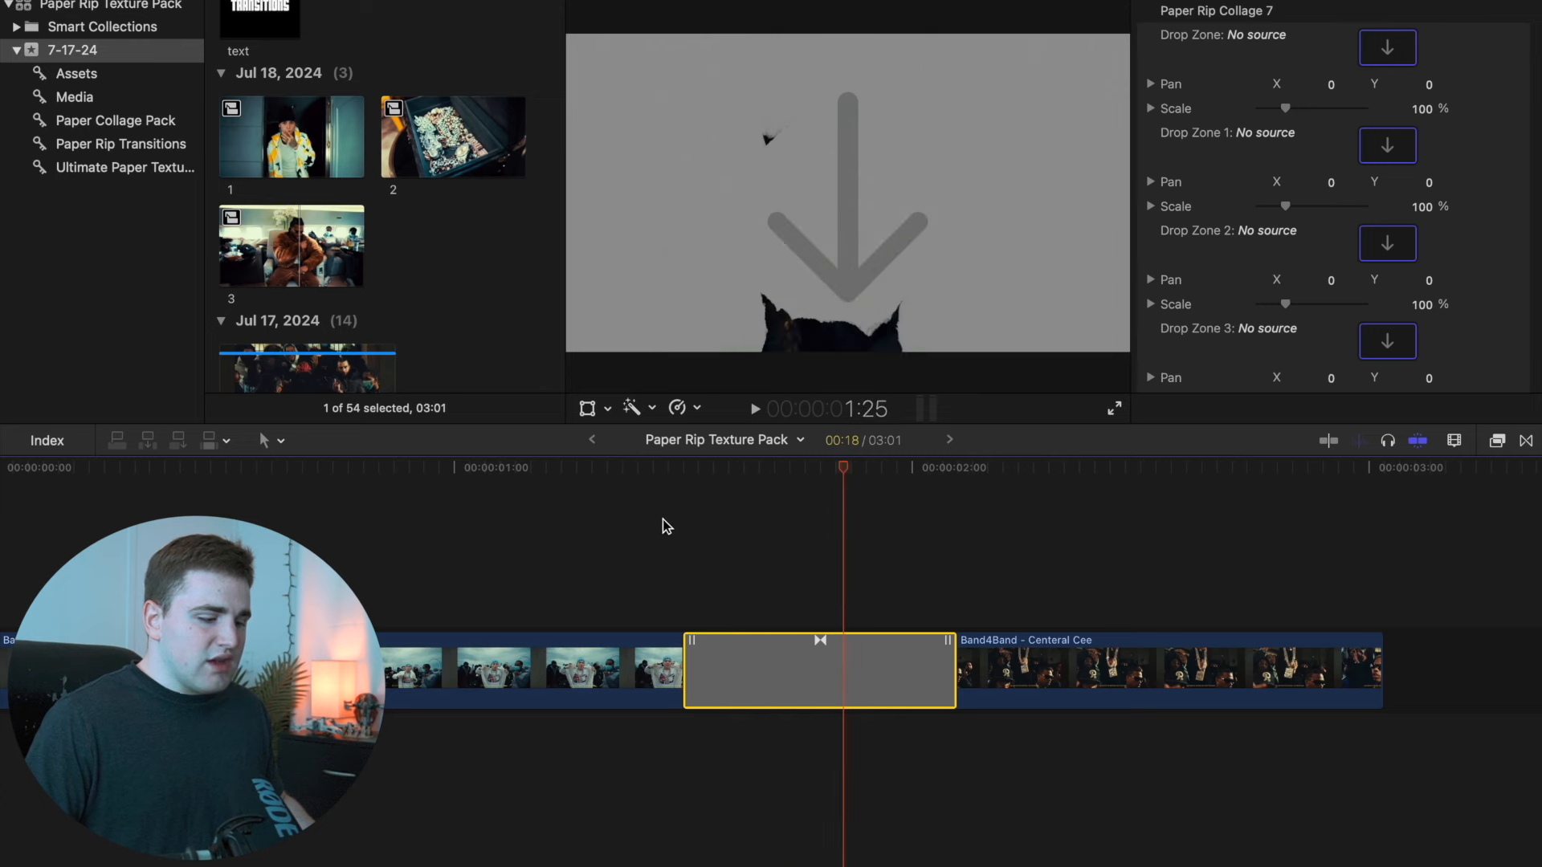
Step: Fill the first drop zone of the Paper Rip Collage 7 transition with clip 1, with the playhead at 1:16
{"action": "left_click", "coordinate": [683, 518]}
{"action": "left_click", "coordinate": [698, 474]}
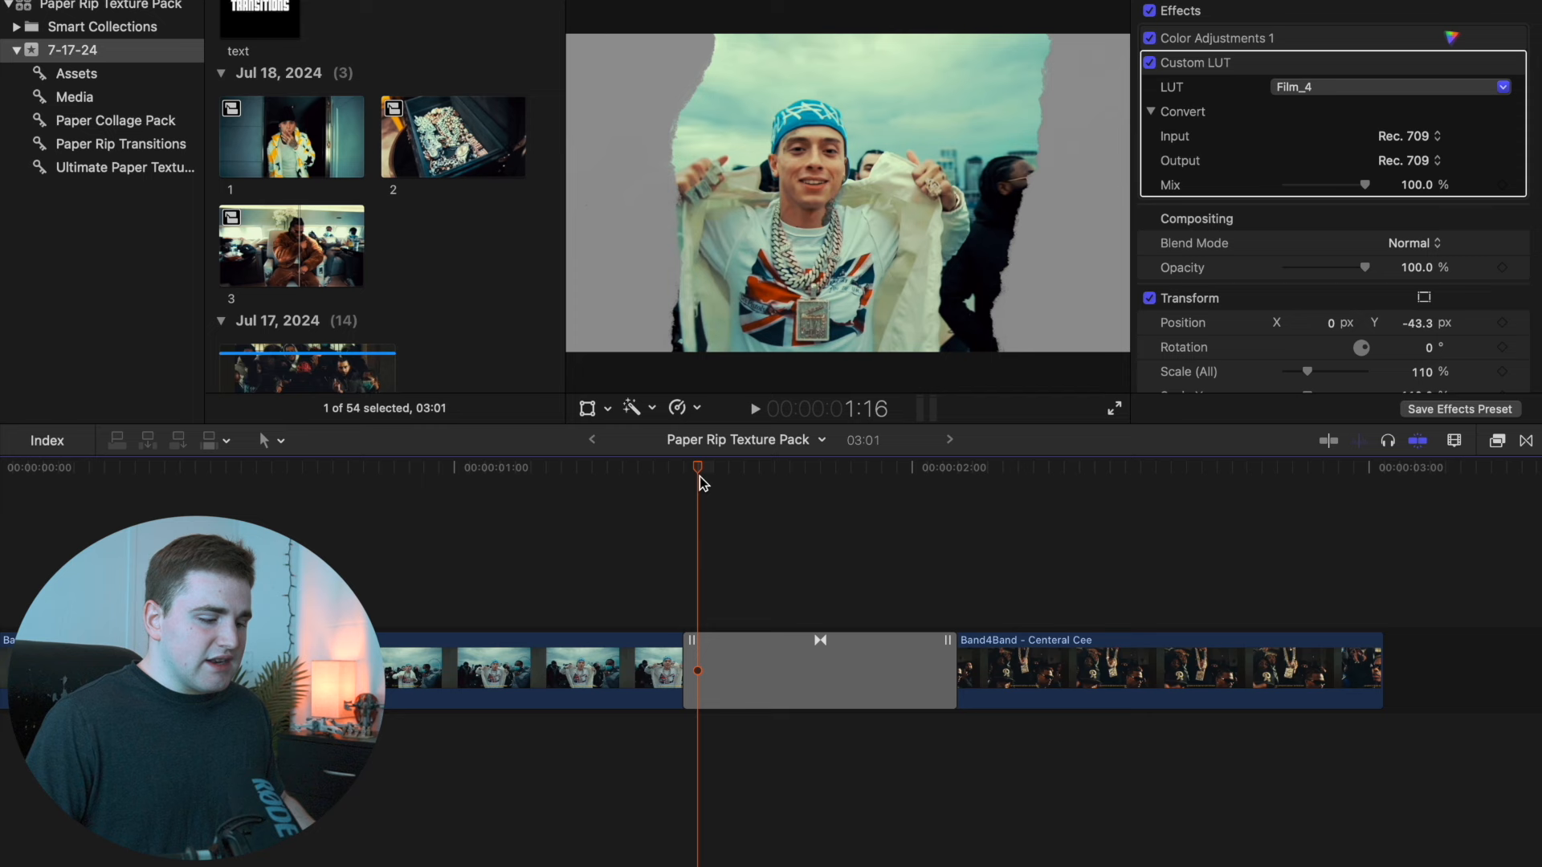
{"action": "left_click", "coordinate": [710, 666]}
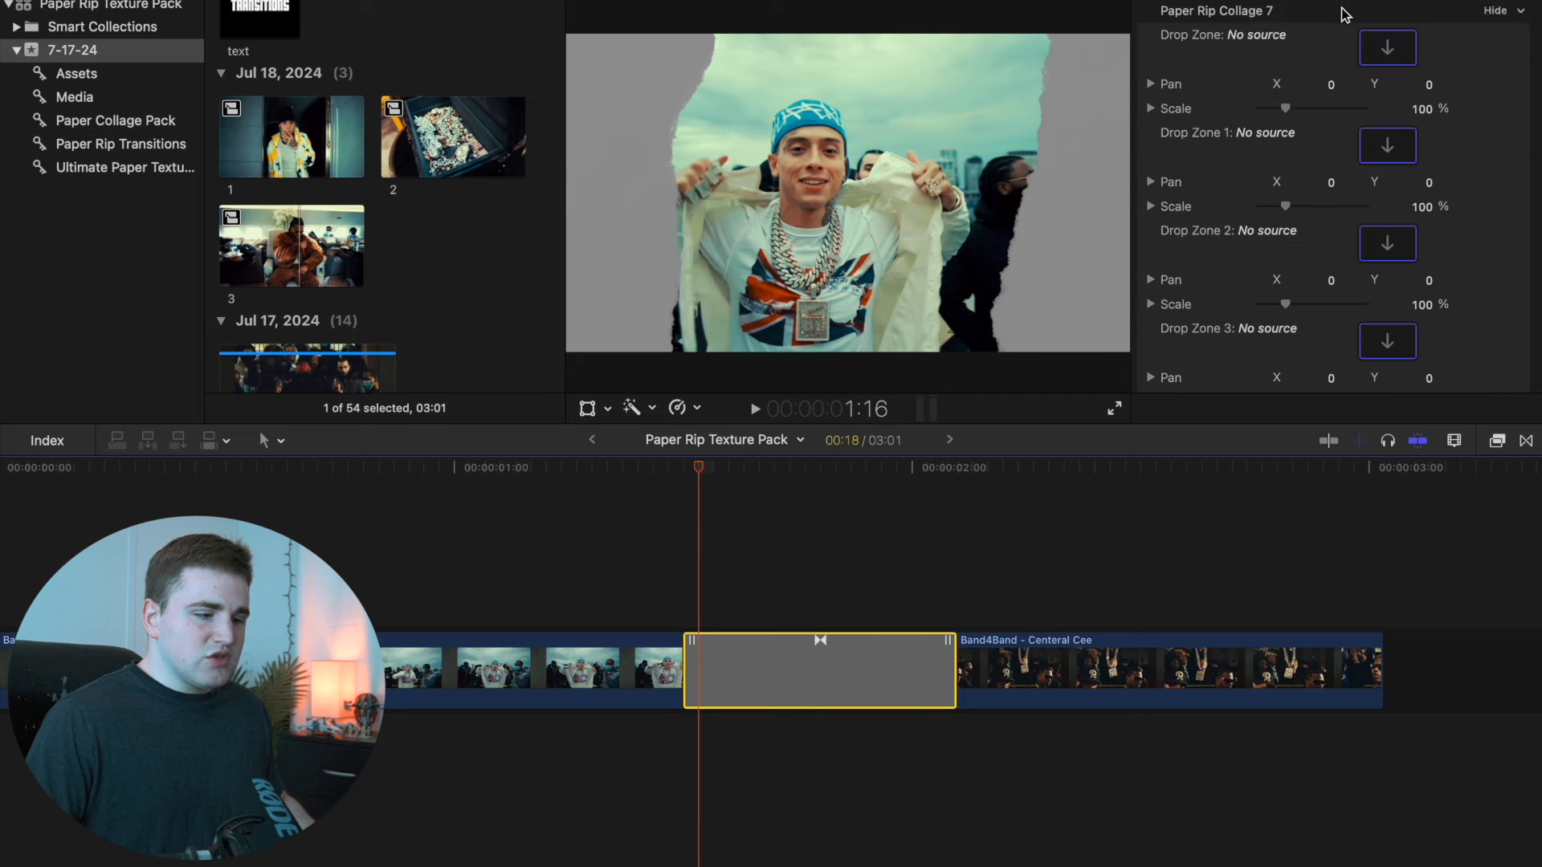
{"action": "left_click", "coordinate": [1376, 48]}
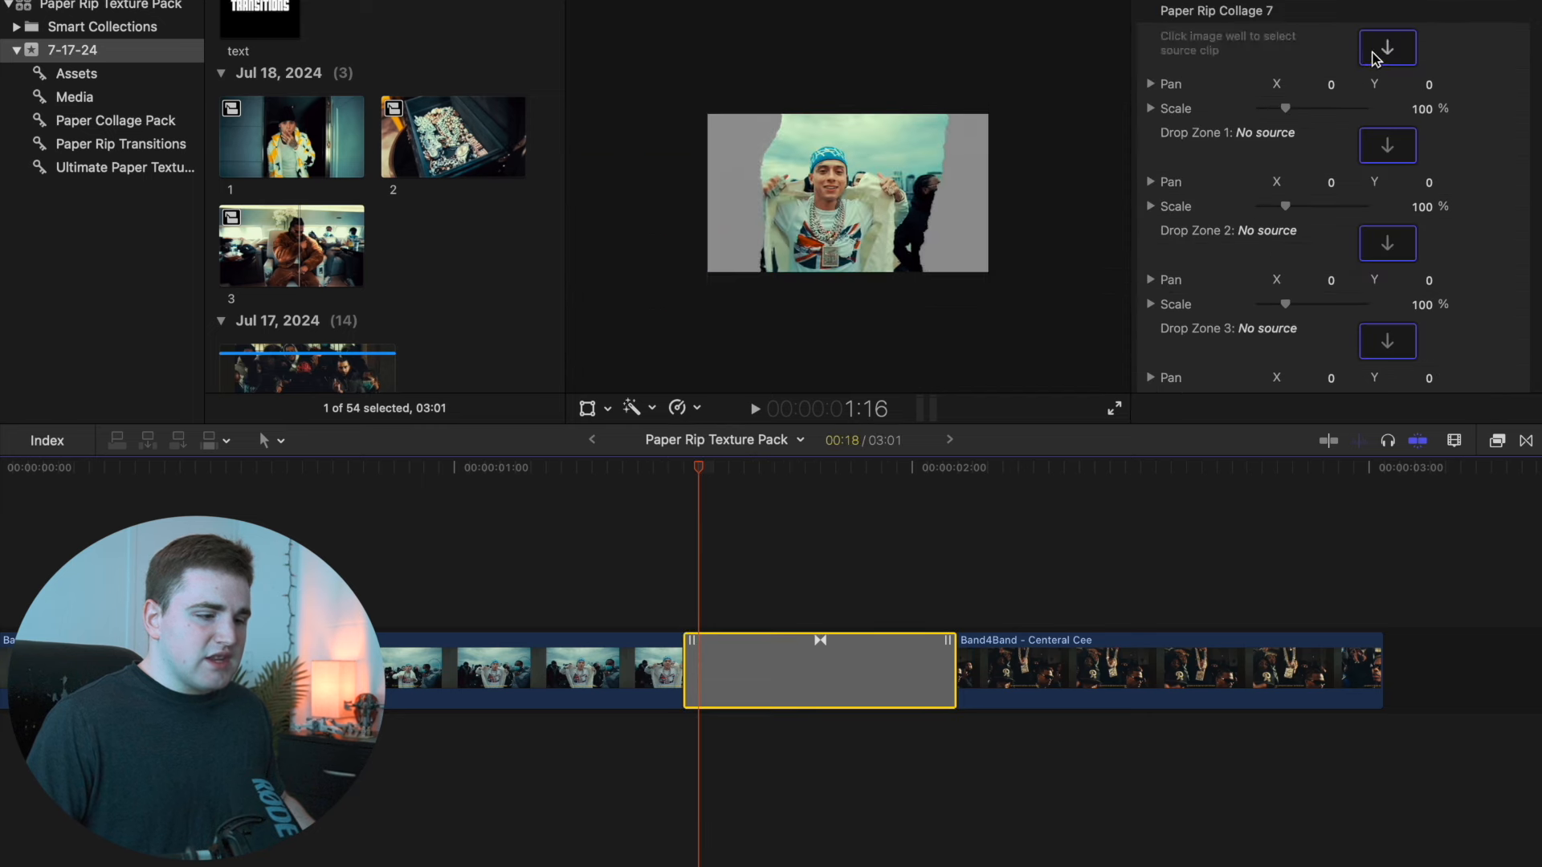
{"action": "left_click", "coordinate": [343, 142]}
{"action": "left_click", "coordinate": [1072, 409]}
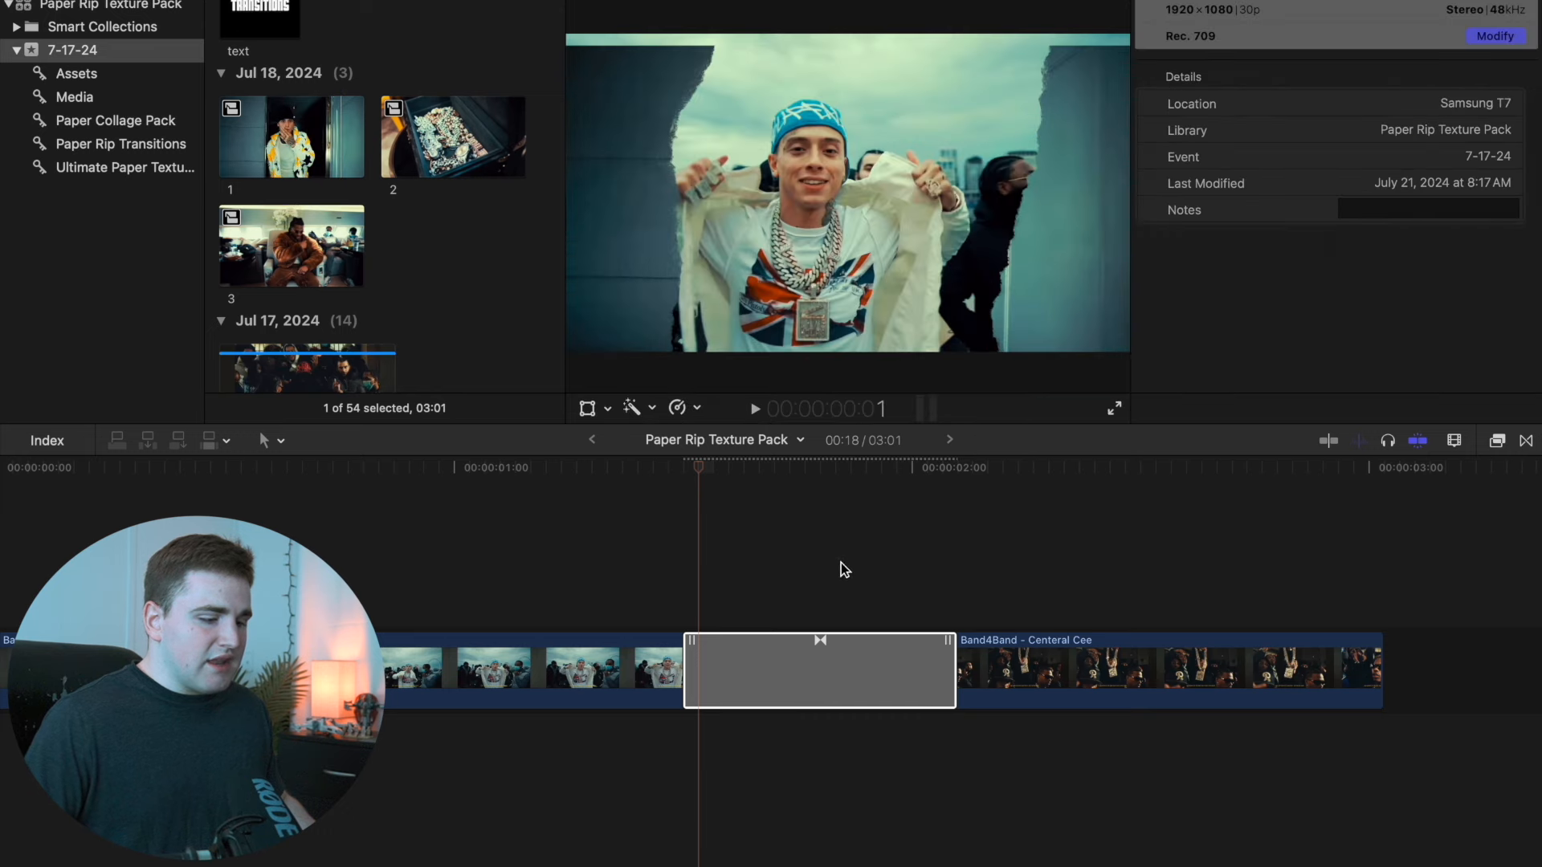
Step: Set the first drop zone photo's pan to X -36.0, Y 7.0 and its scale to 171%
{"action": "left_click", "coordinate": [806, 649]}
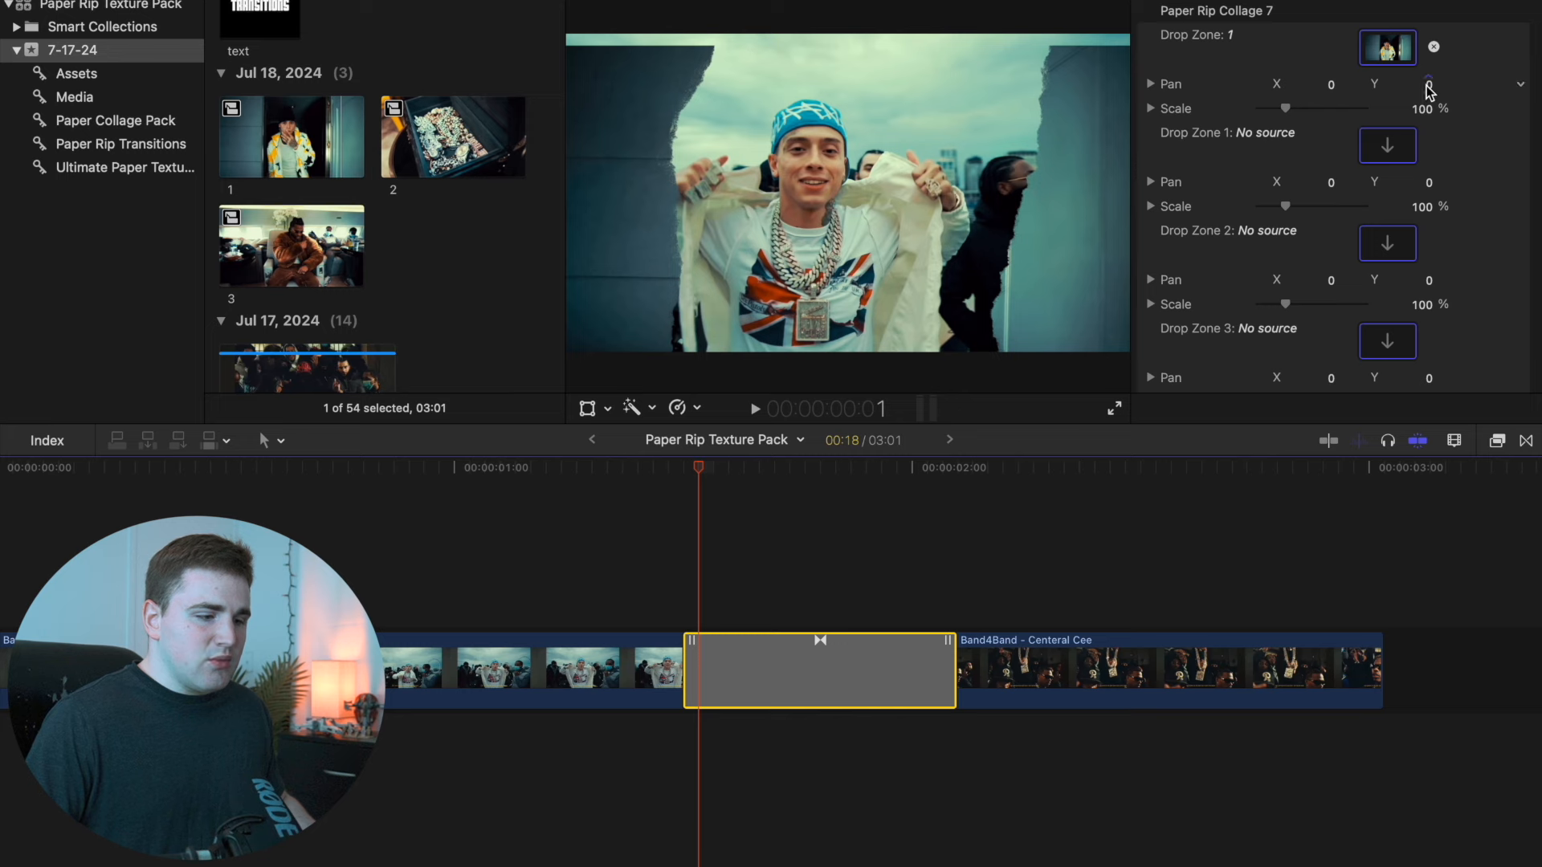
{"action": "left_click_drag", "start_coordinate": [1428, 85], "coordinate": [1425, 110]}
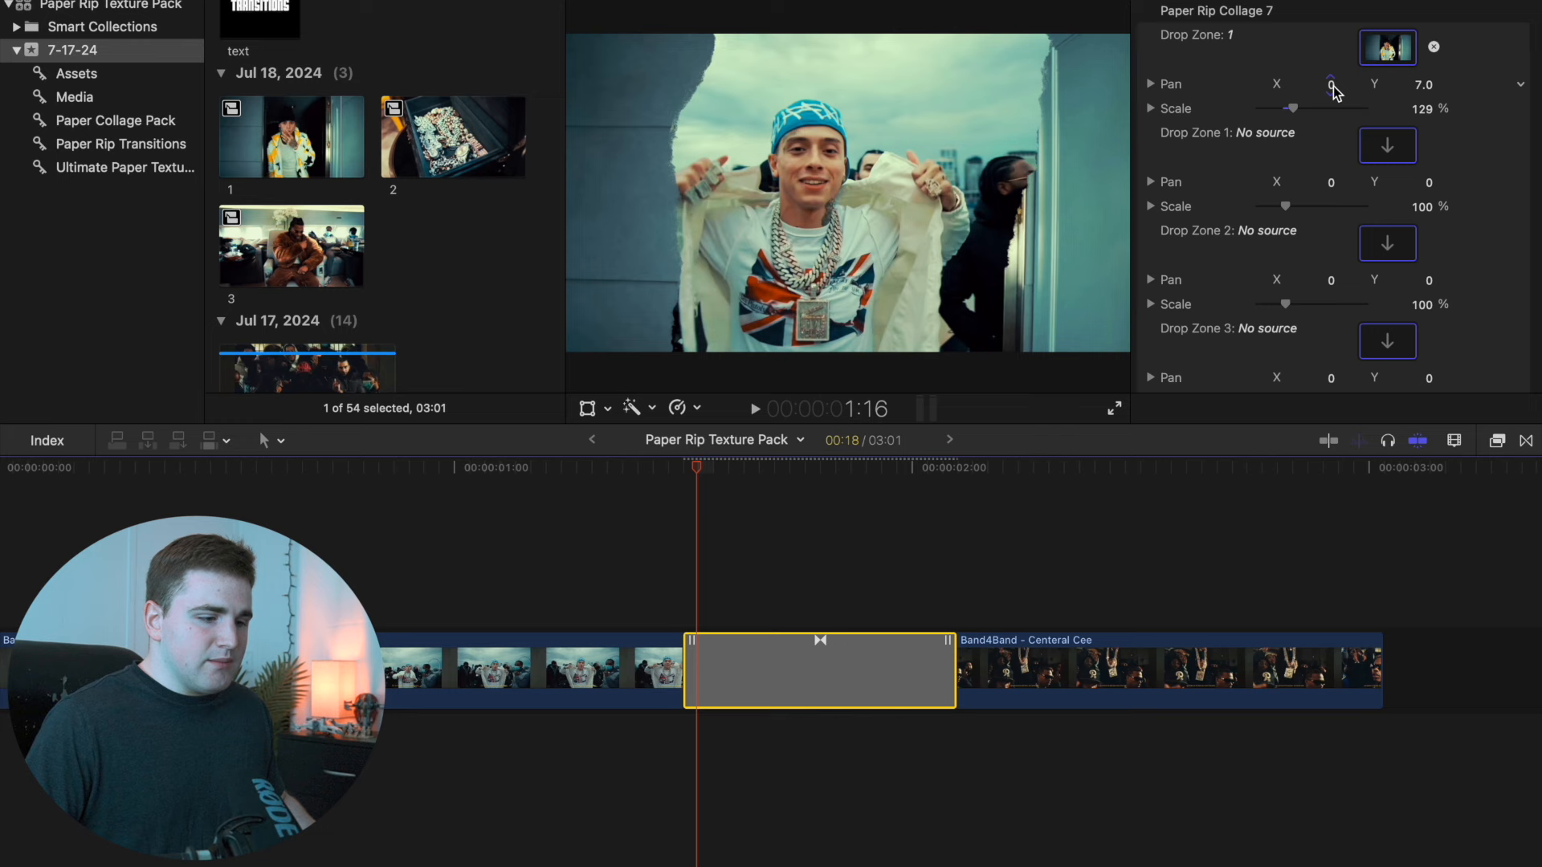
{"action": "left_click_drag", "start_coordinate": [1332, 90], "coordinate": [1389, 117]}
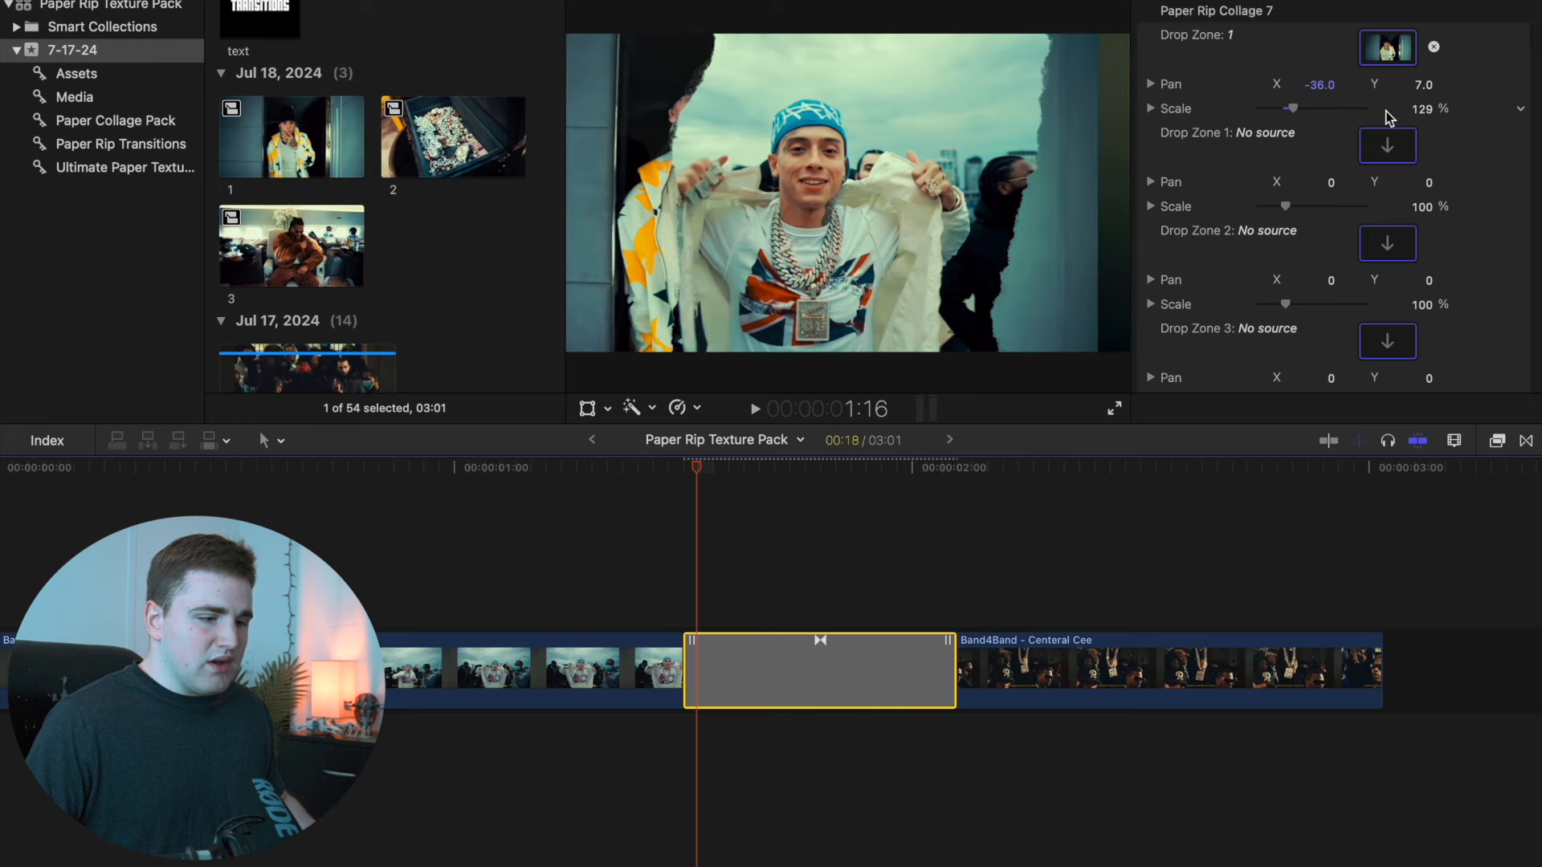
{"action": "left_click", "coordinate": [1425, 110]}
{"action": "type", "text": "171"}
{"action": "key", "text": "Return"}
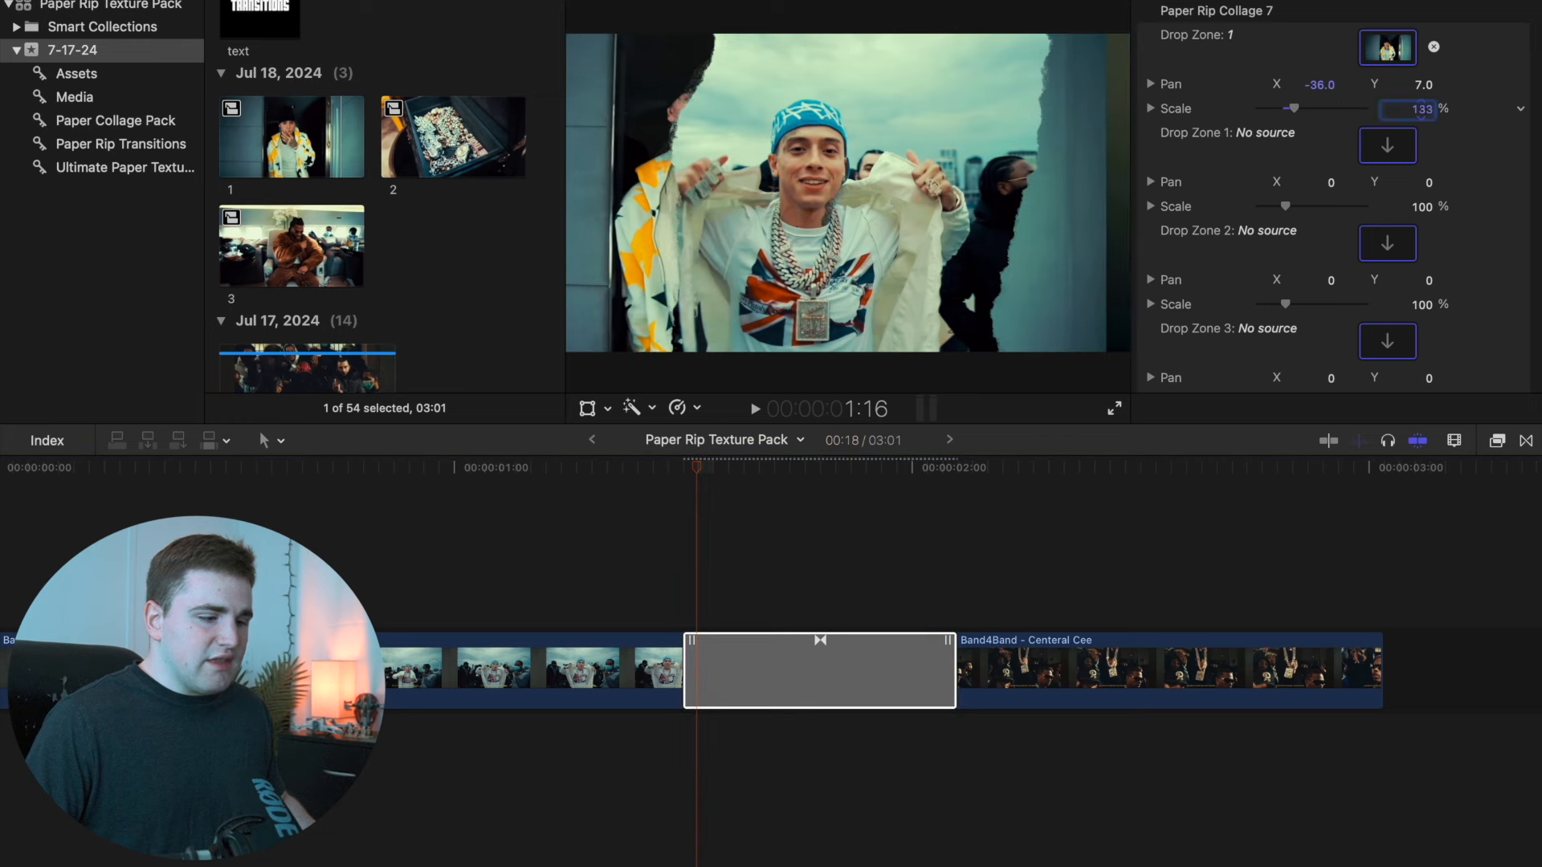
{"action": "left_click", "coordinate": [737, 662]}
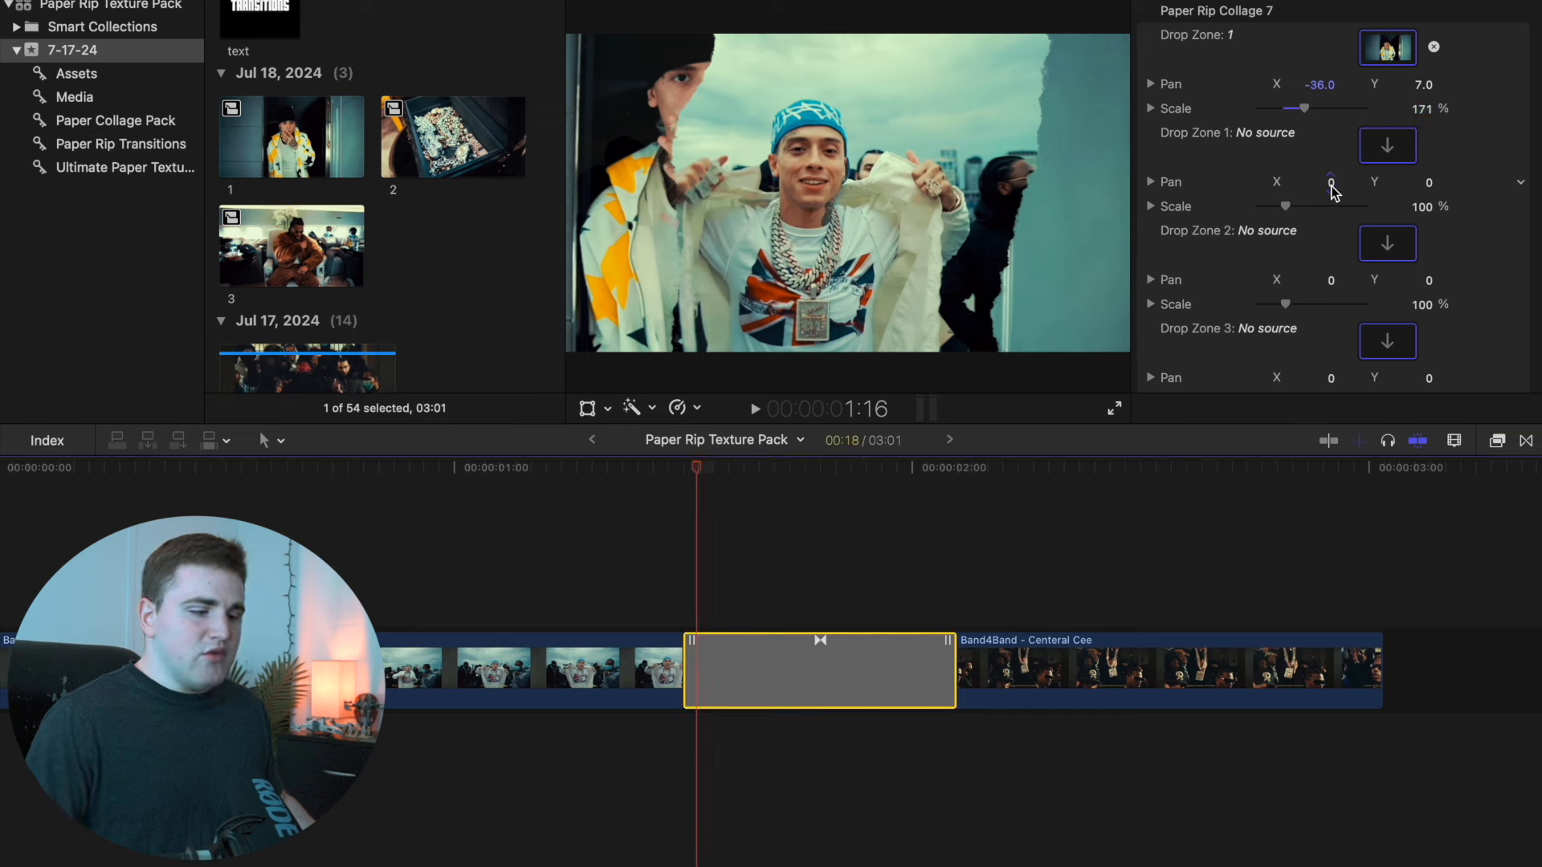
Step: Play back the clip leading into the transition, and select Paper Rip Collage 7 with the playhead at 1:24 to inspect its layers
{"action": "left_click", "coordinate": [411, 615]}
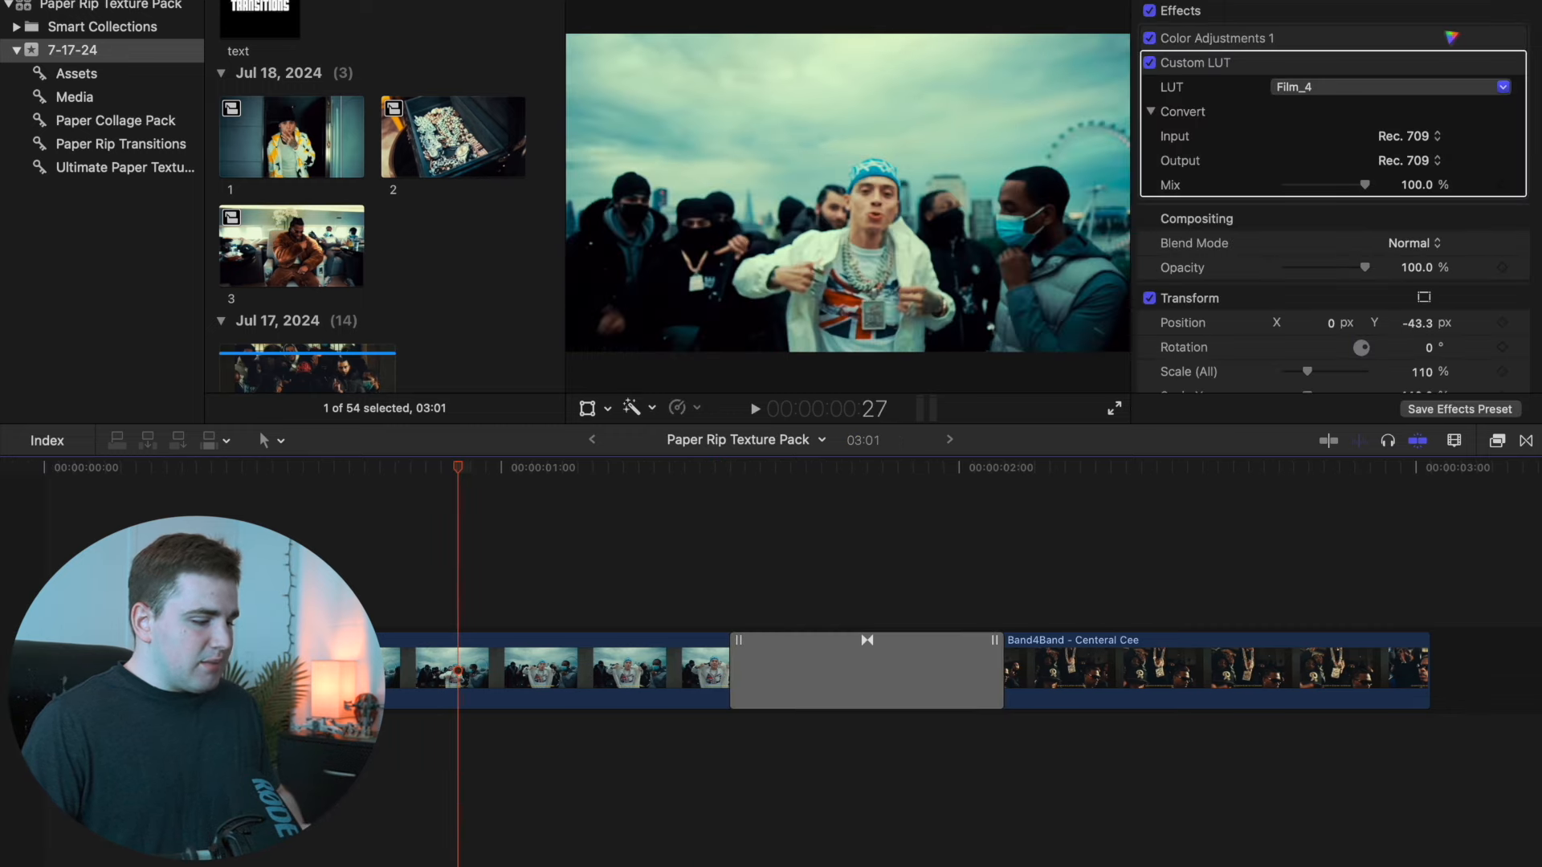
{"action": "key", "text": "space"}
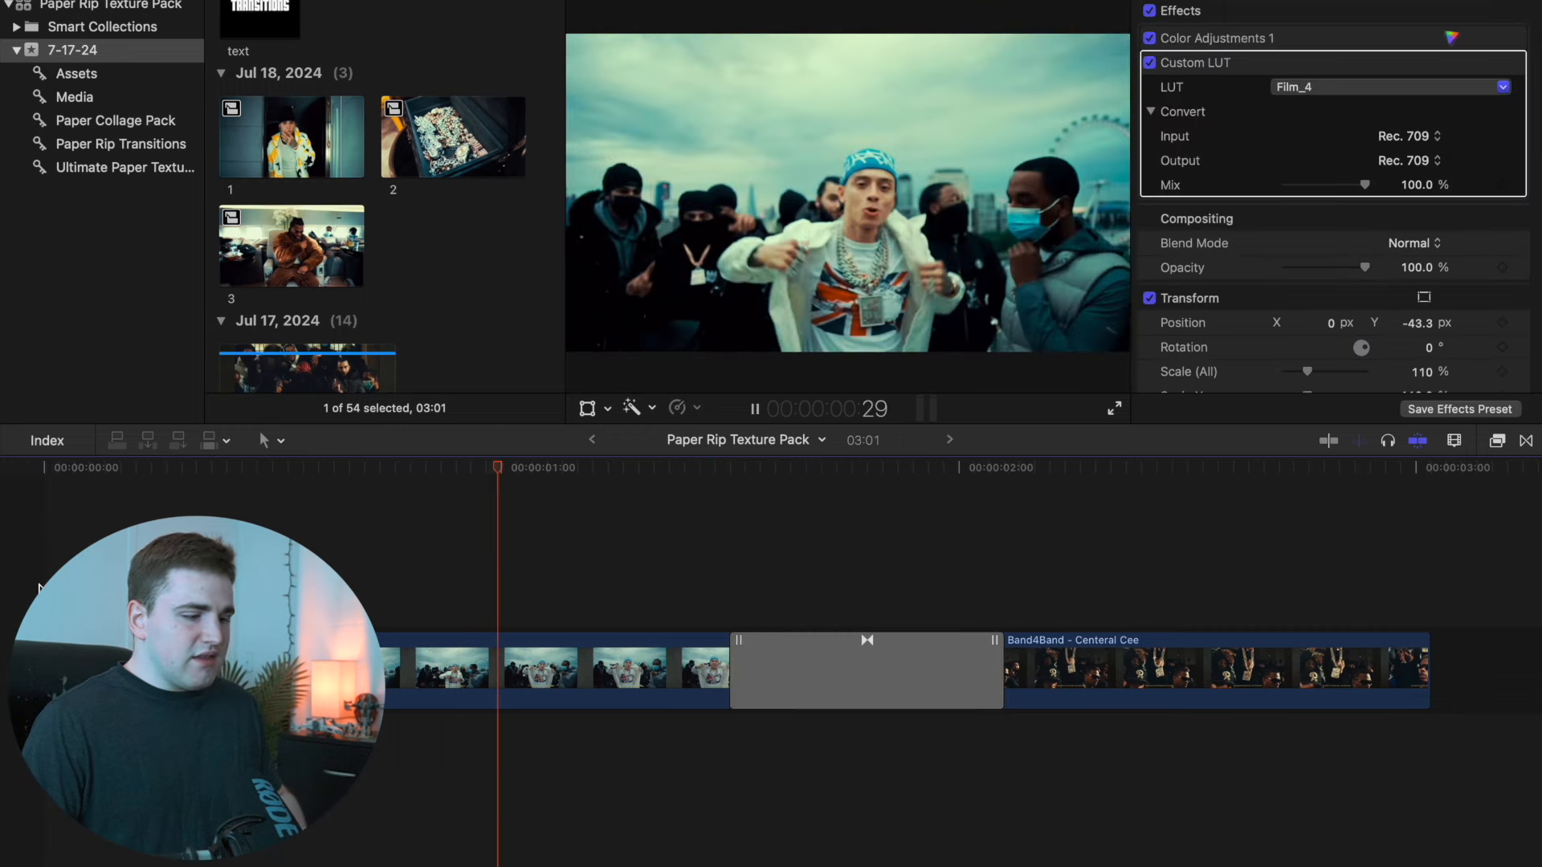
{"action": "key", "text": "space"}
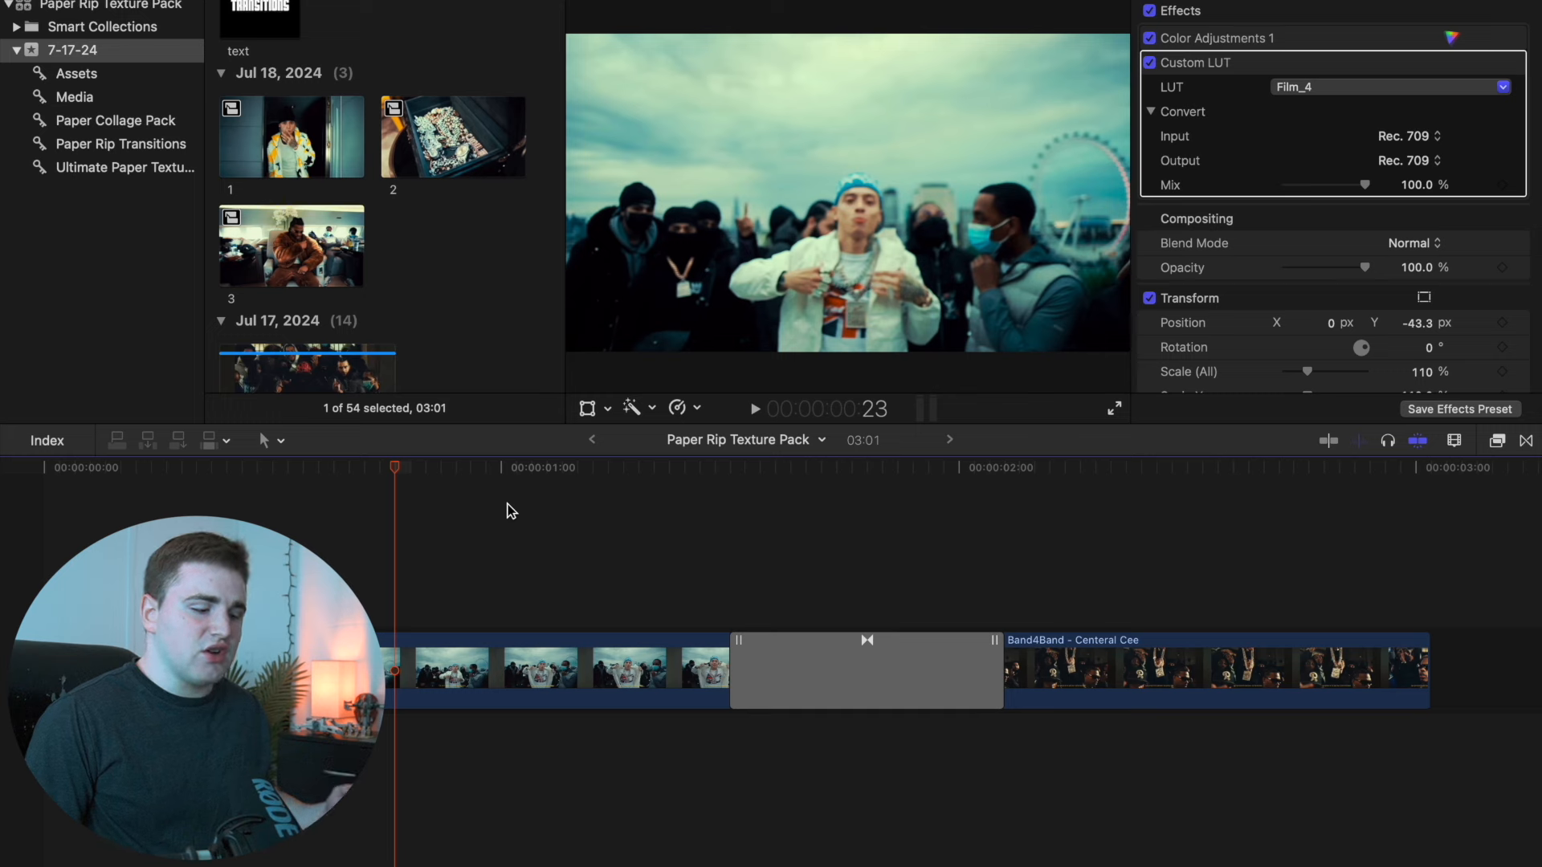
{"action": "left_click", "coordinate": [865, 638]}
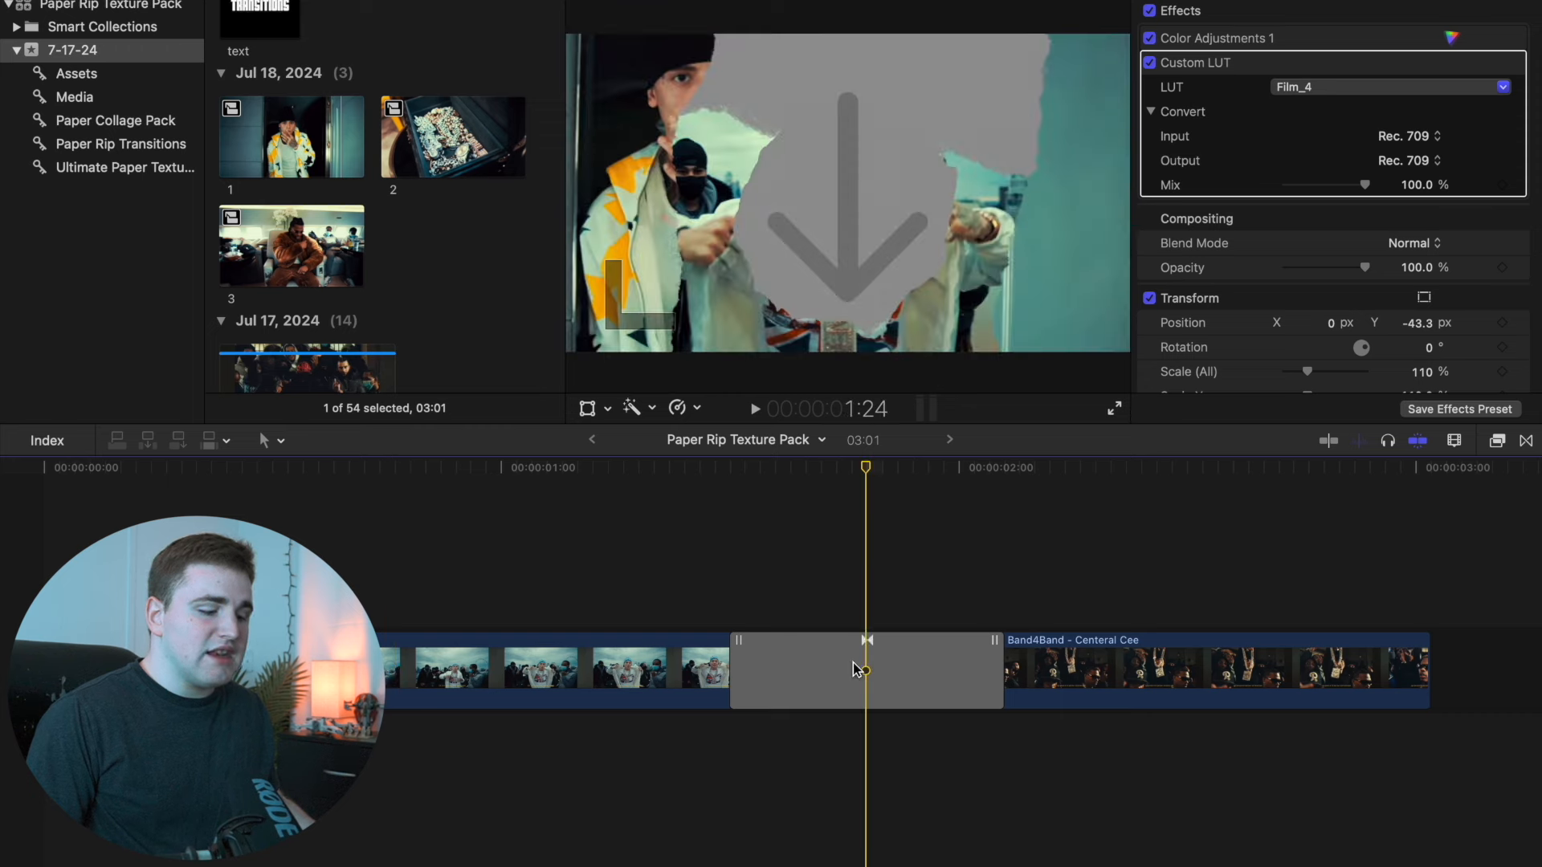
{"action": "left_click", "coordinate": [773, 673]}
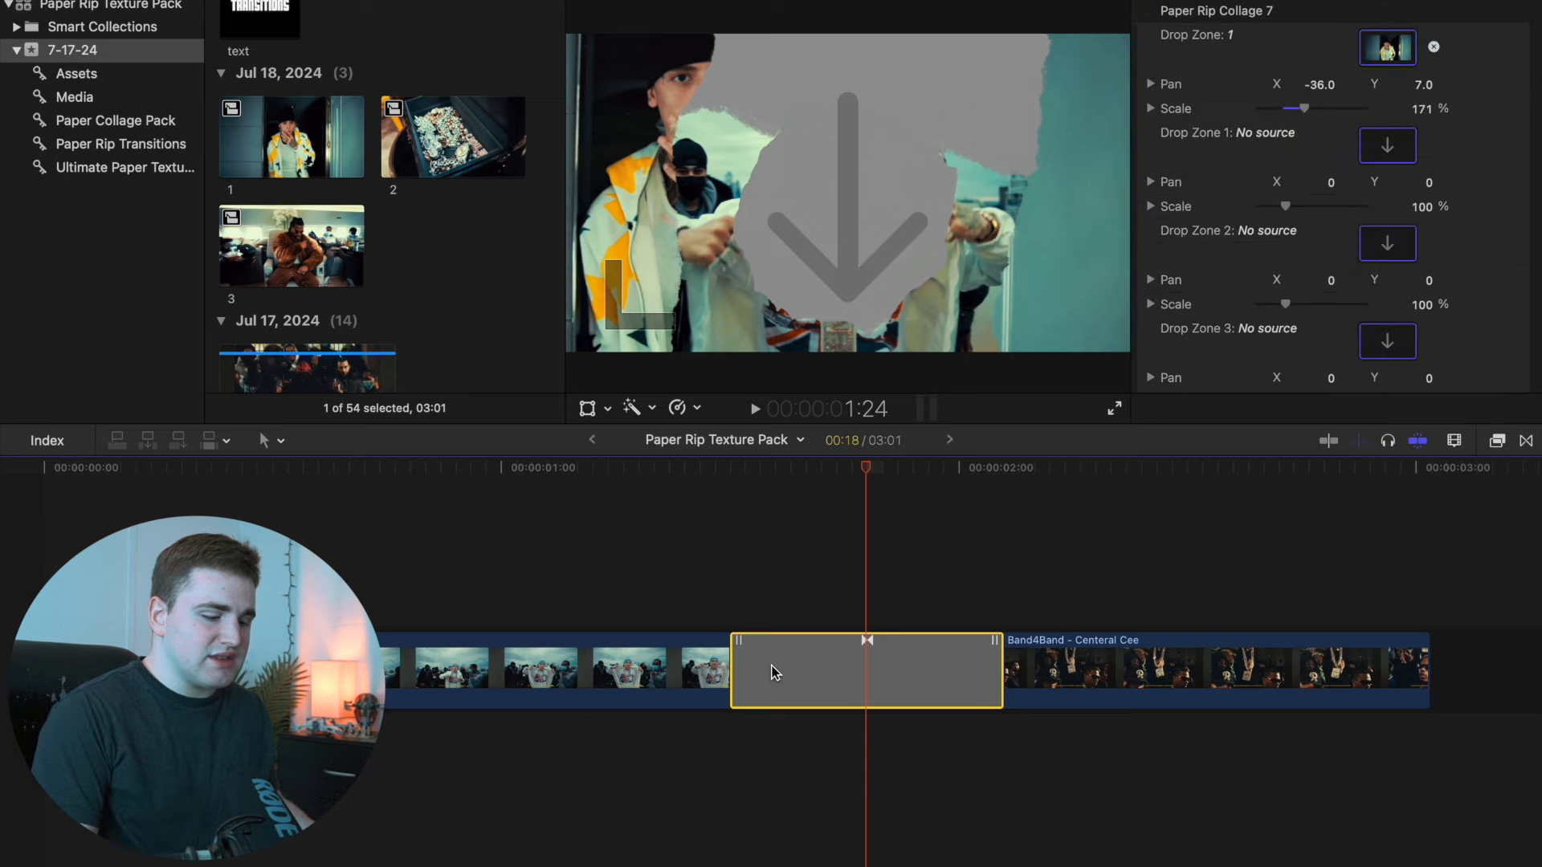
Step: Replace the Paper Rip Collage 7 transition between the two clips with Paper Rip Collage 1
{"action": "key", "text": "Delete"}
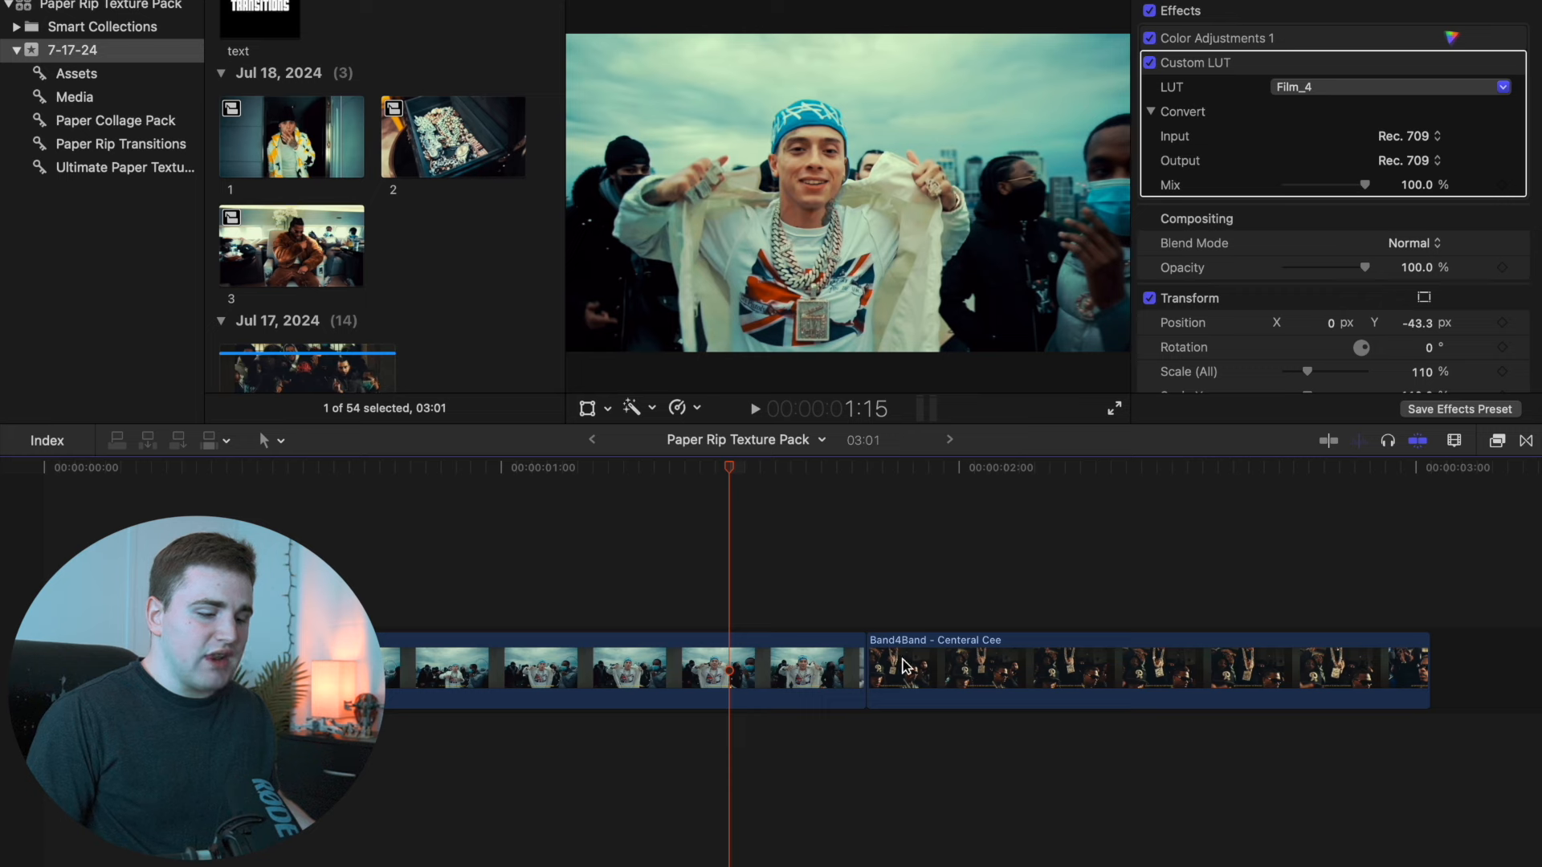
{"action": "left_click", "coordinate": [1525, 441]}
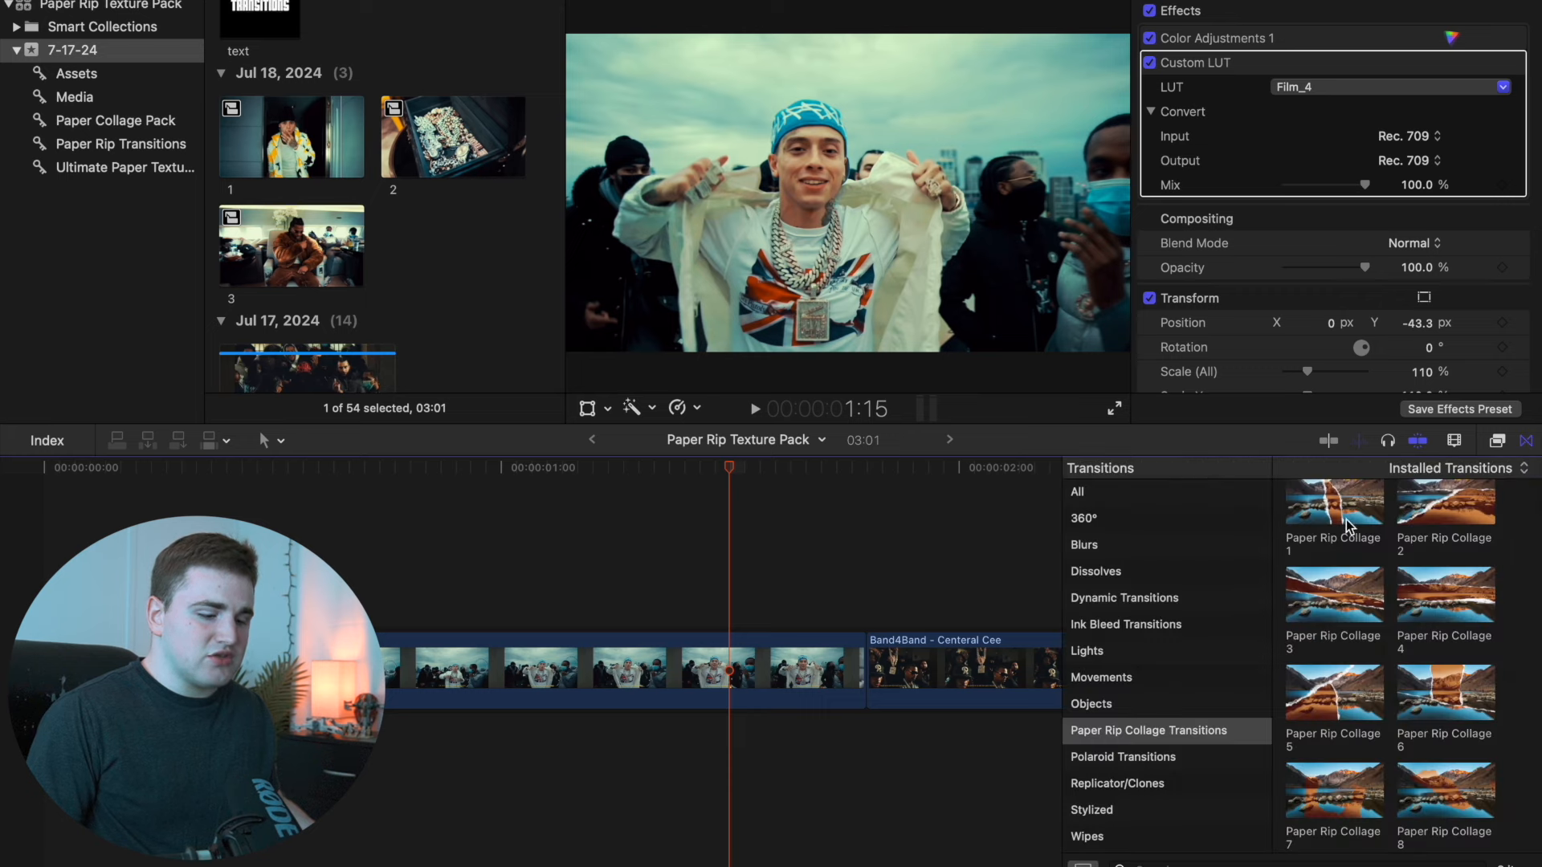
{"action": "left_click_drag", "start_coordinate": [1347, 528], "coordinate": [912, 678]}
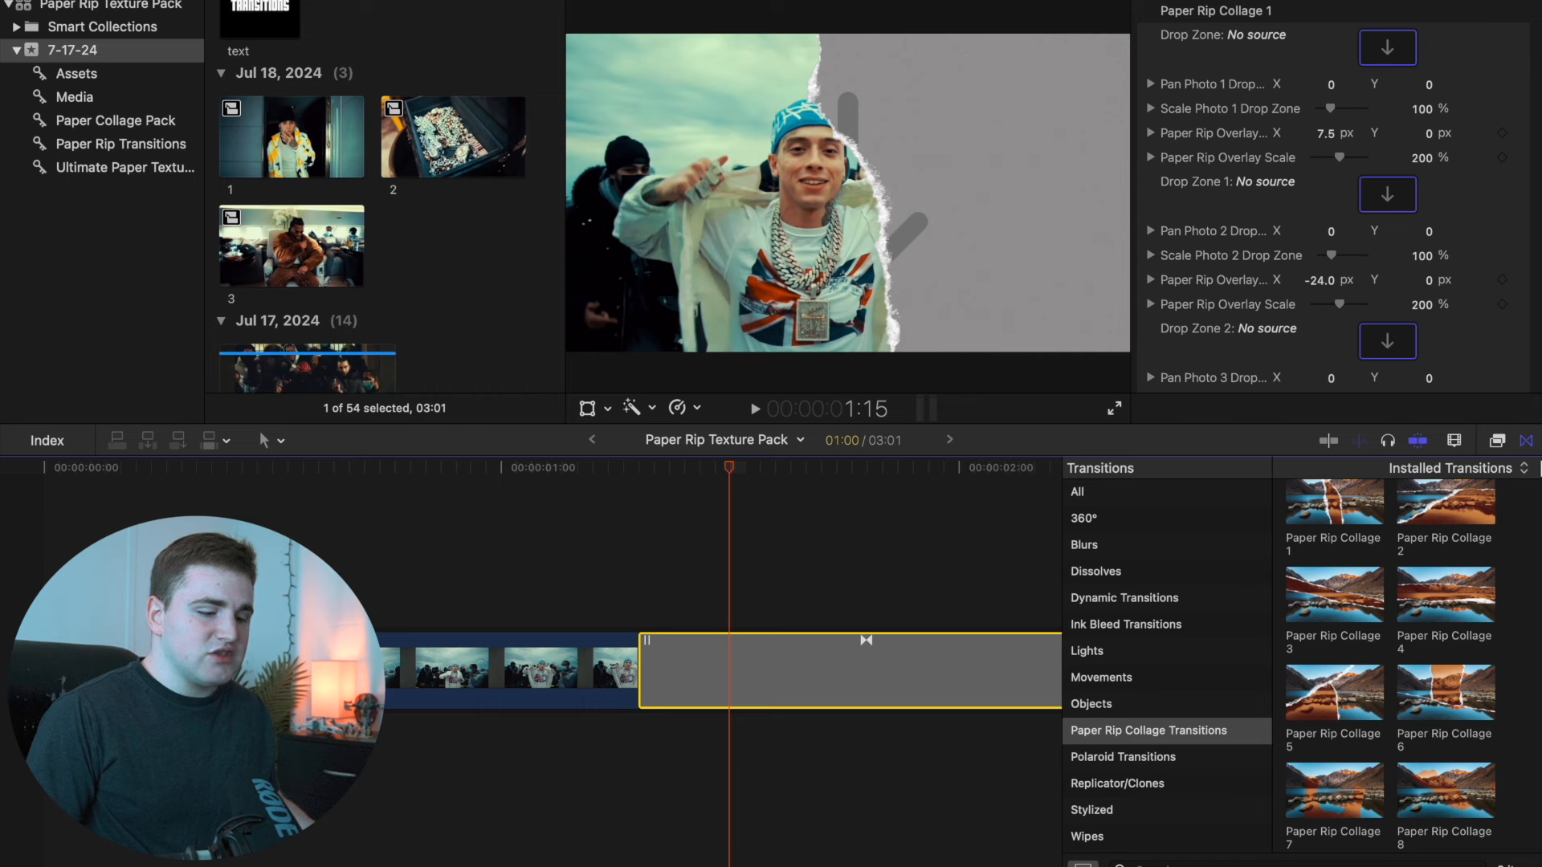
{"action": "left_click", "coordinate": [1527, 444]}
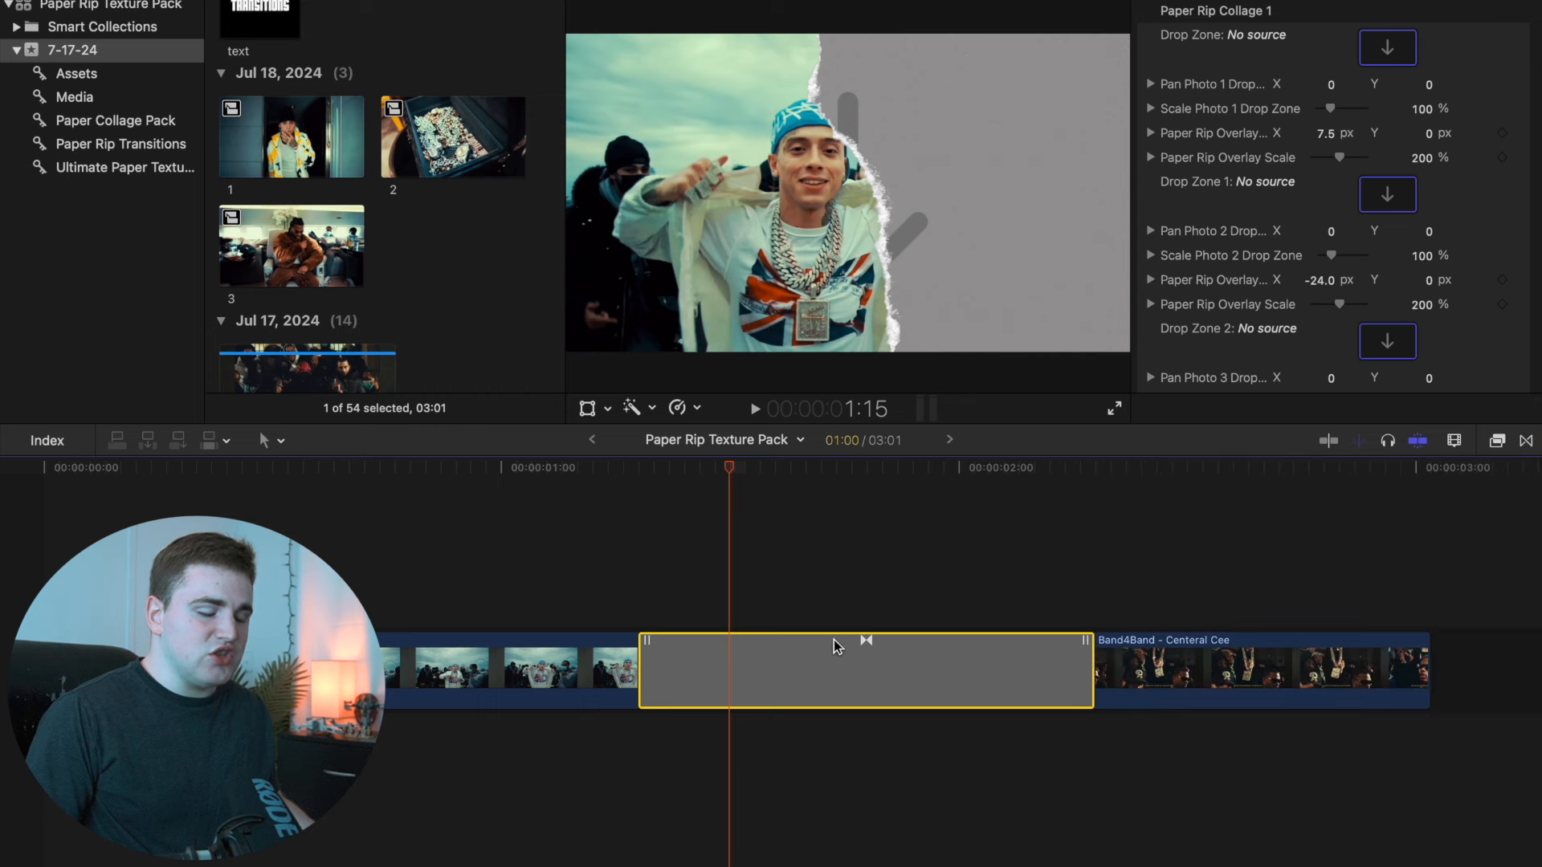
Step: Scrub through the Paper Rip Collage 1 transition from 1:09 to 1:24 to examine how it uses the clips' extra media
{"action": "left_click", "coordinate": [647, 606]}
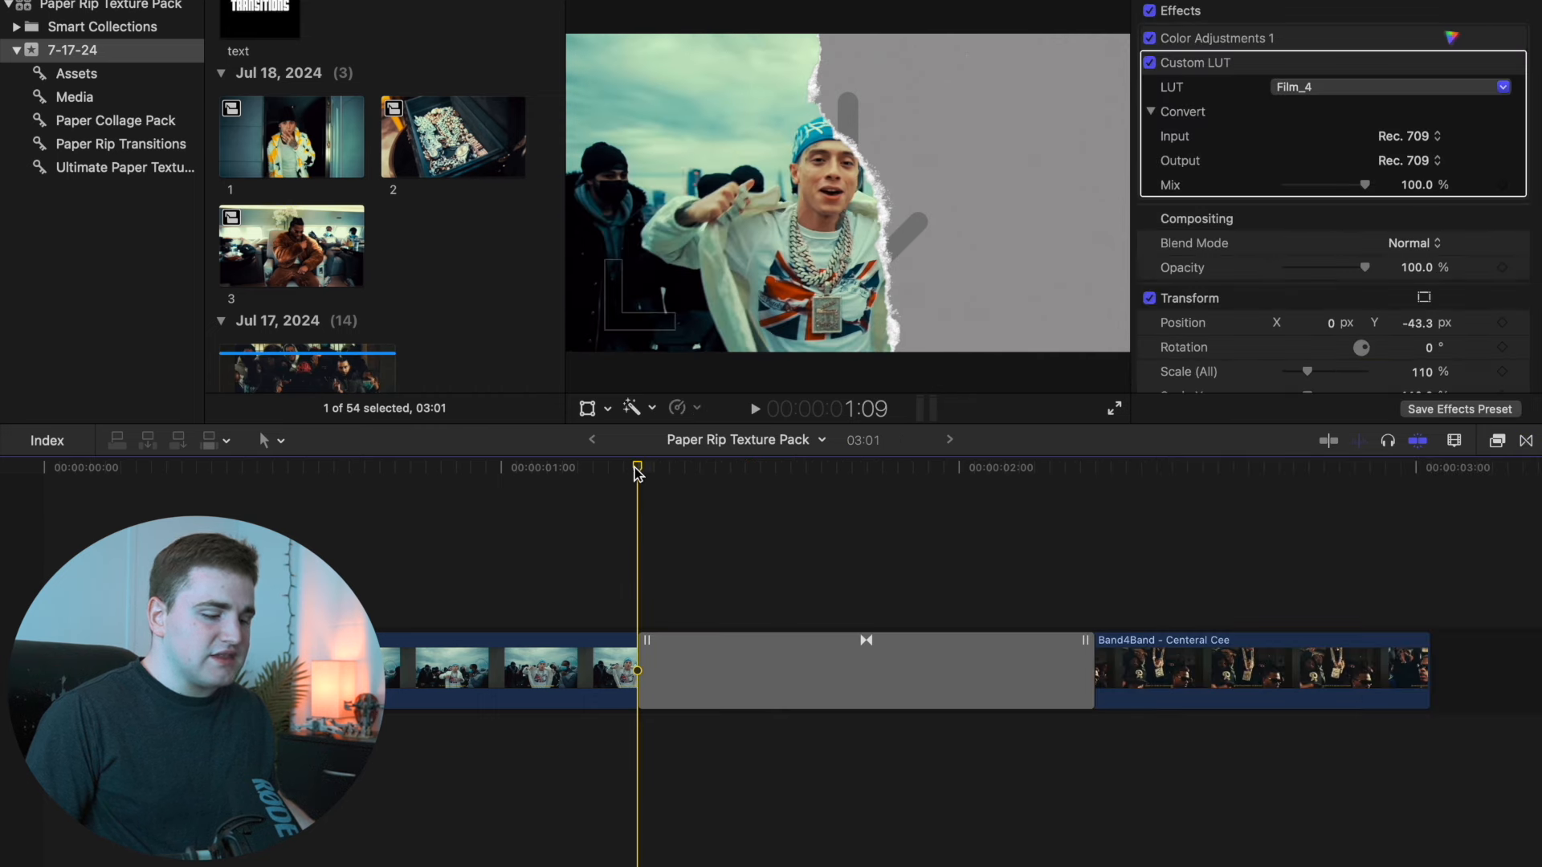
{"action": "left_click", "coordinate": [655, 469]}
{"action": "left_click_drag", "start_coordinate": [655, 470], "coordinate": [864, 512]}
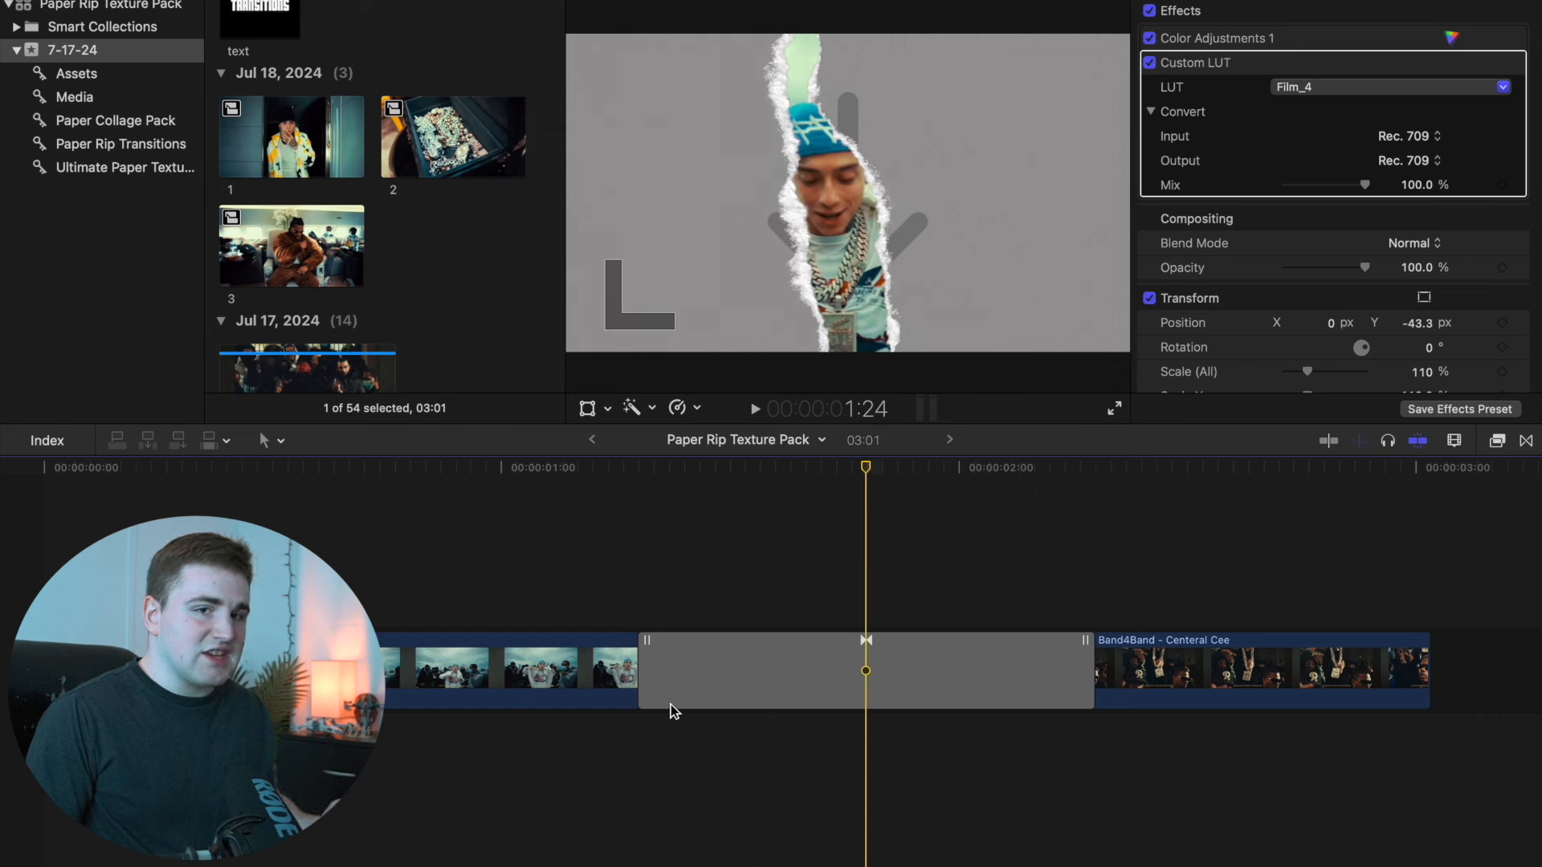
{"action": "left_click", "coordinate": [639, 514]}
Step: Remove the Paper Rip Collage 1 transition and turn the first clip into a compound clip named 1 in event 7-17-24
{"action": "left_click", "coordinate": [803, 675]}
{"action": "key", "text": "BackSpace"}
{"action": "left_click", "coordinate": [817, 675]}
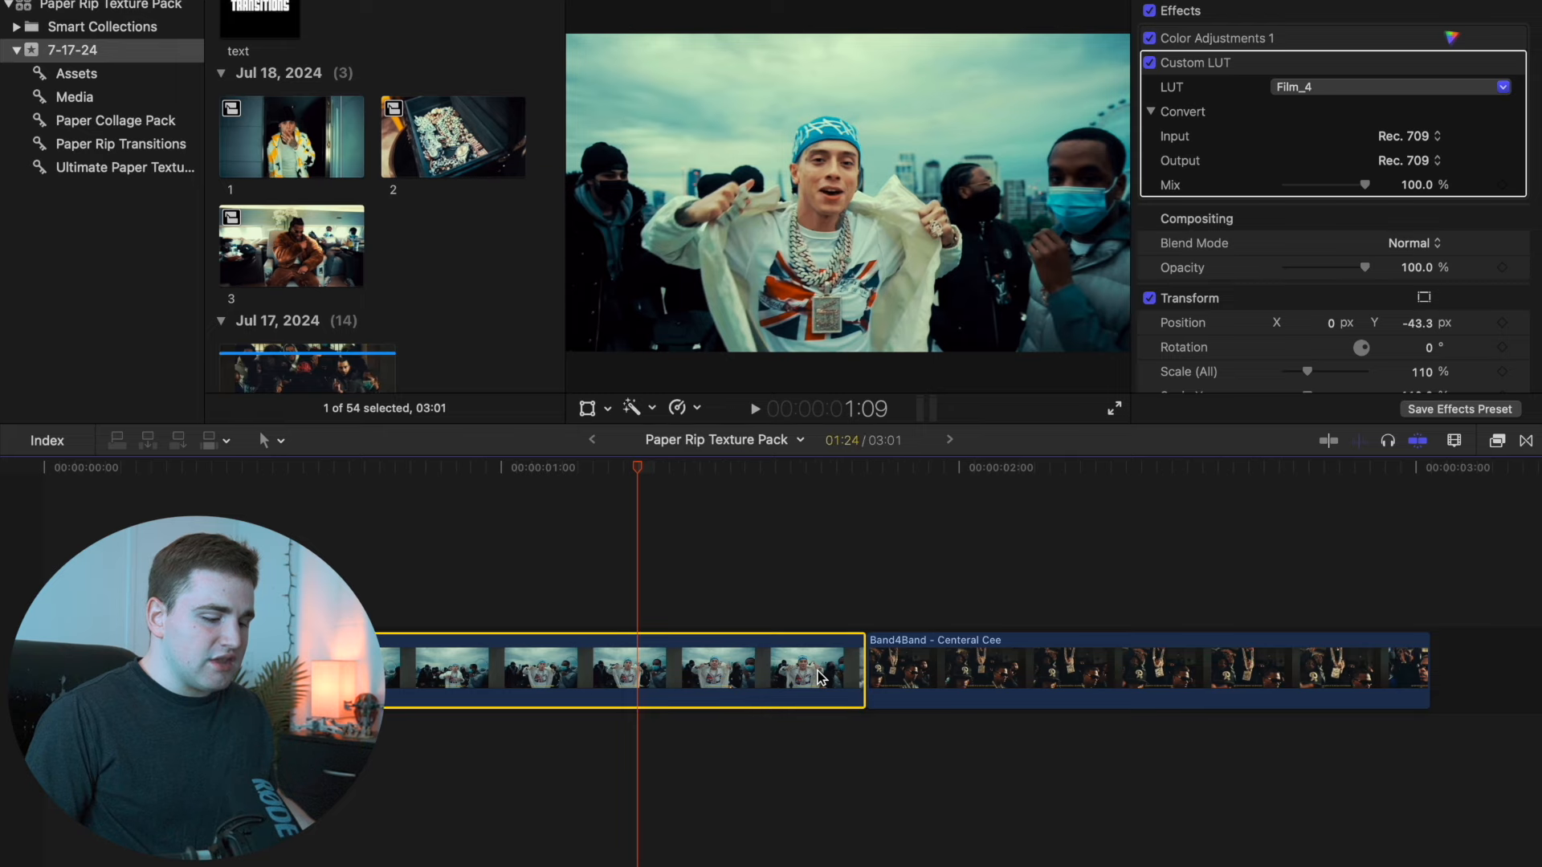
{"action": "key", "text": "alt+g"}
{"action": "type", "text": "4"}
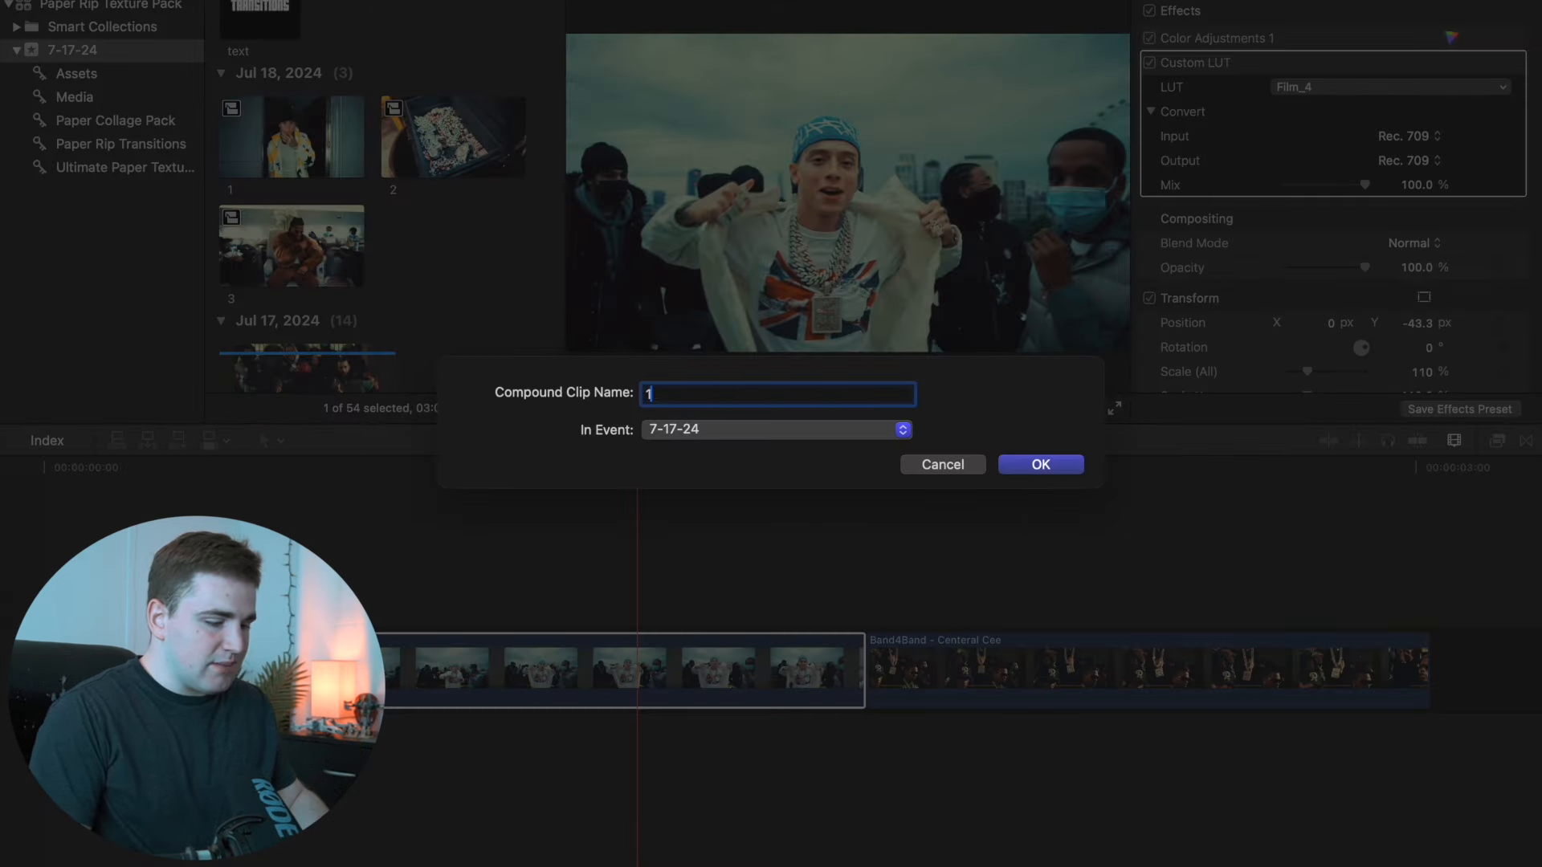
{"action": "key", "text": "Return"}
Step: Turn the second Band4Band clip into a compound clip named 2
{"action": "left_click", "coordinate": [1032, 682]}
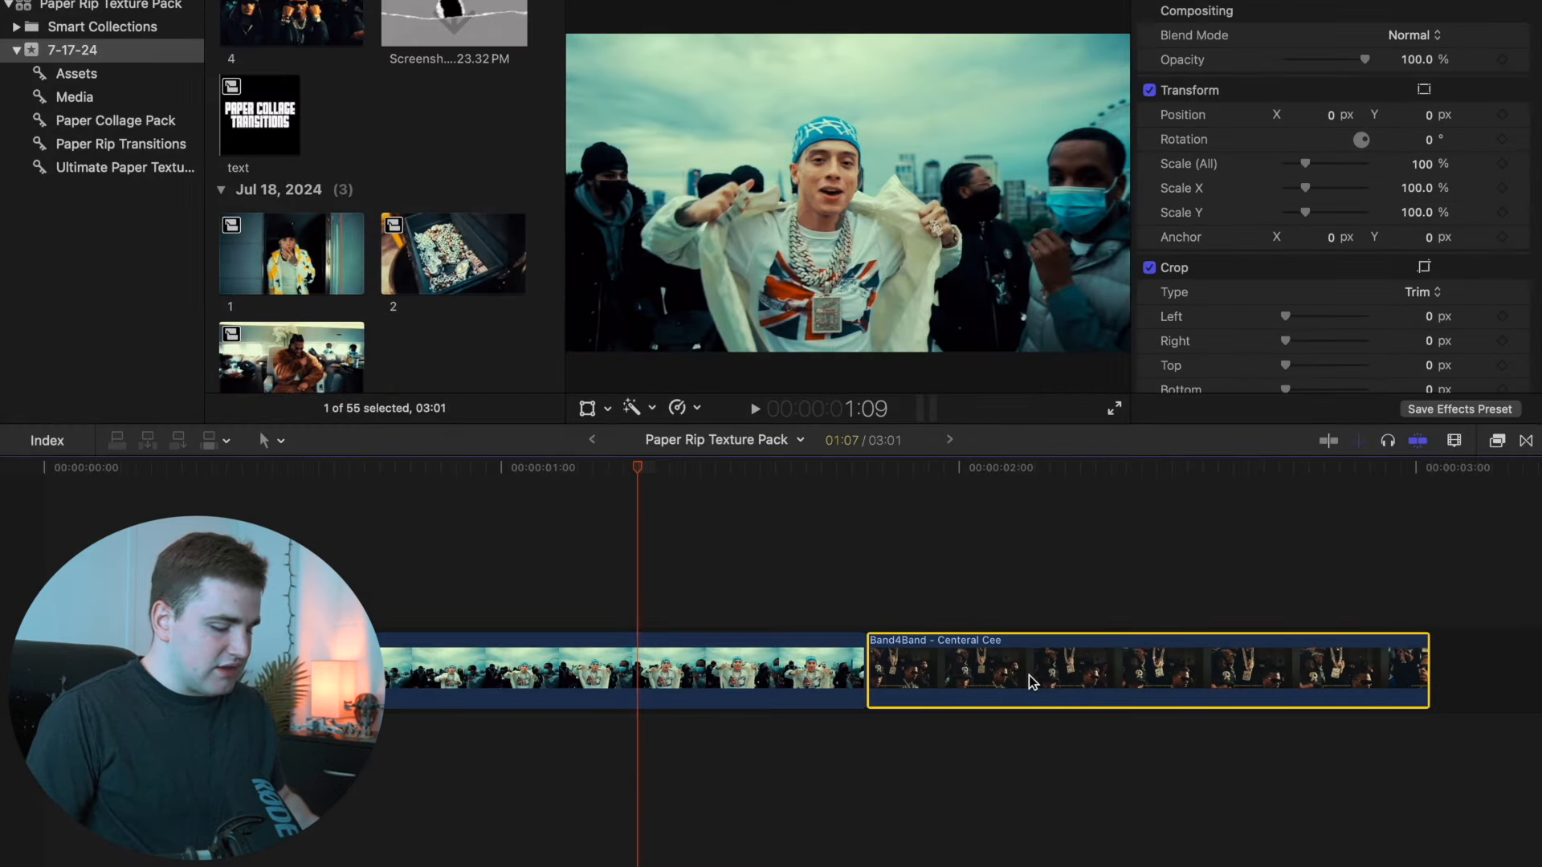
{"action": "key", "text": "alt+g"}
{"action": "type", "text": "2"}
{"action": "key", "text": "Return"}
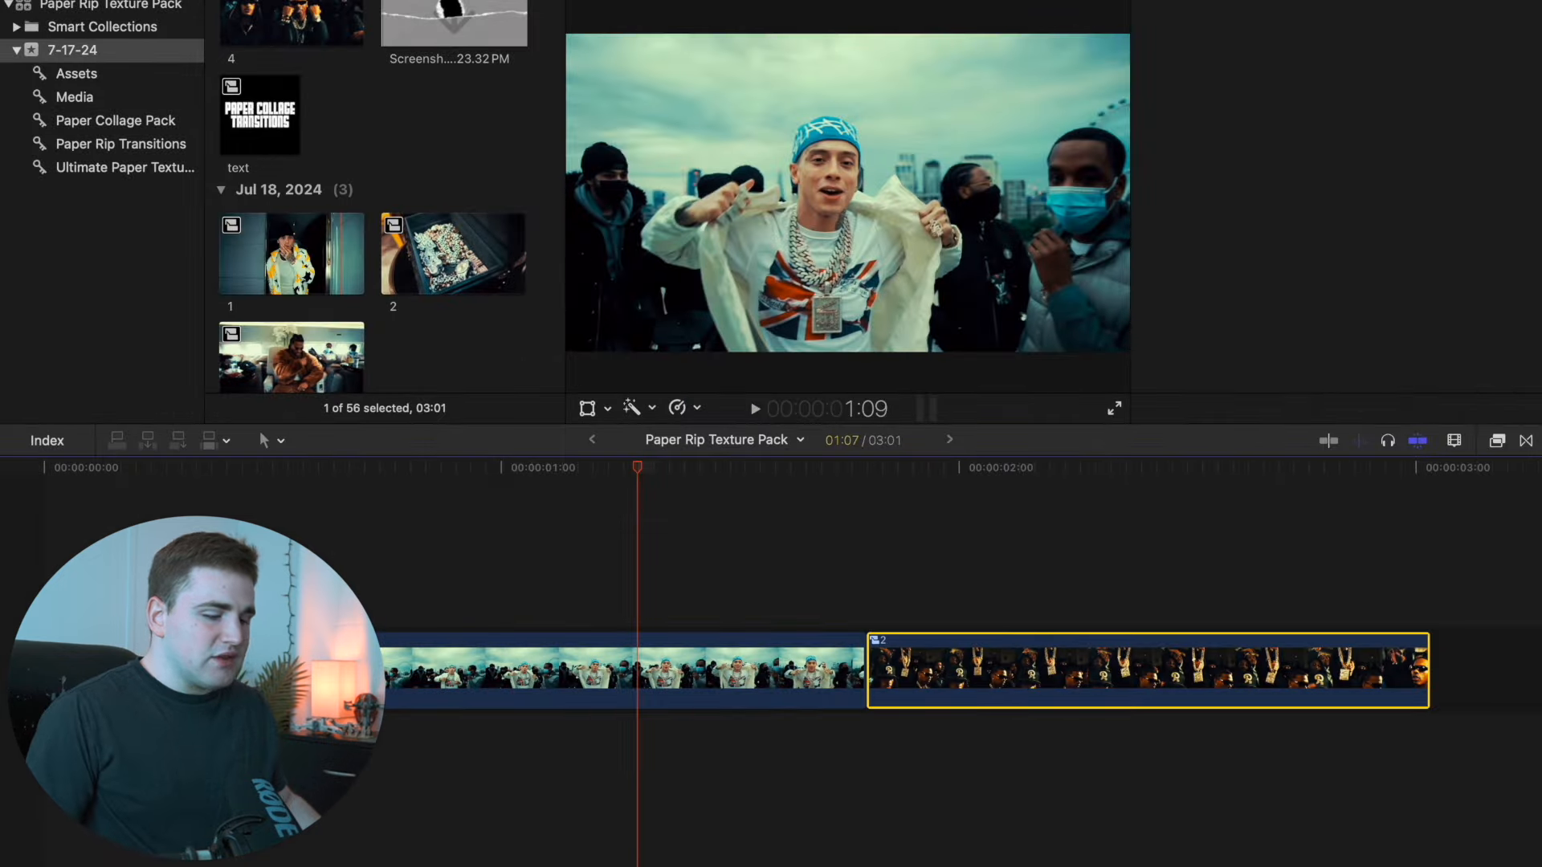
Step: Try to apply the Paper Rip Collage 1 transition between the two compound clips without overlapping their media
{"action": "left_click", "coordinate": [673, 615]}
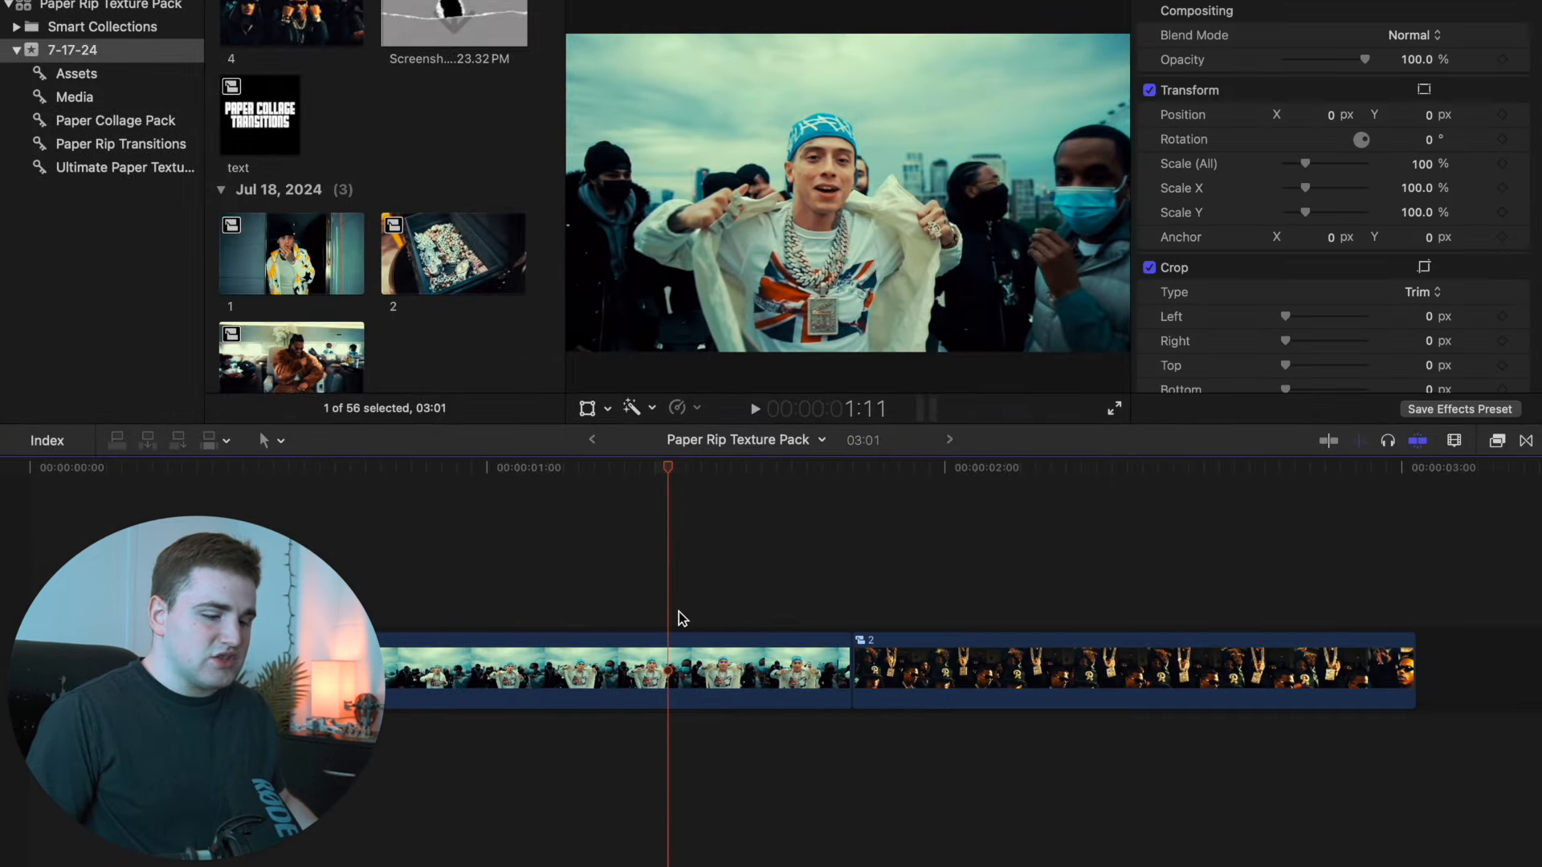
{"action": "left_click", "coordinate": [1526, 441]}
{"action": "left_click_drag", "start_coordinate": [1349, 502], "coordinate": [870, 663]}
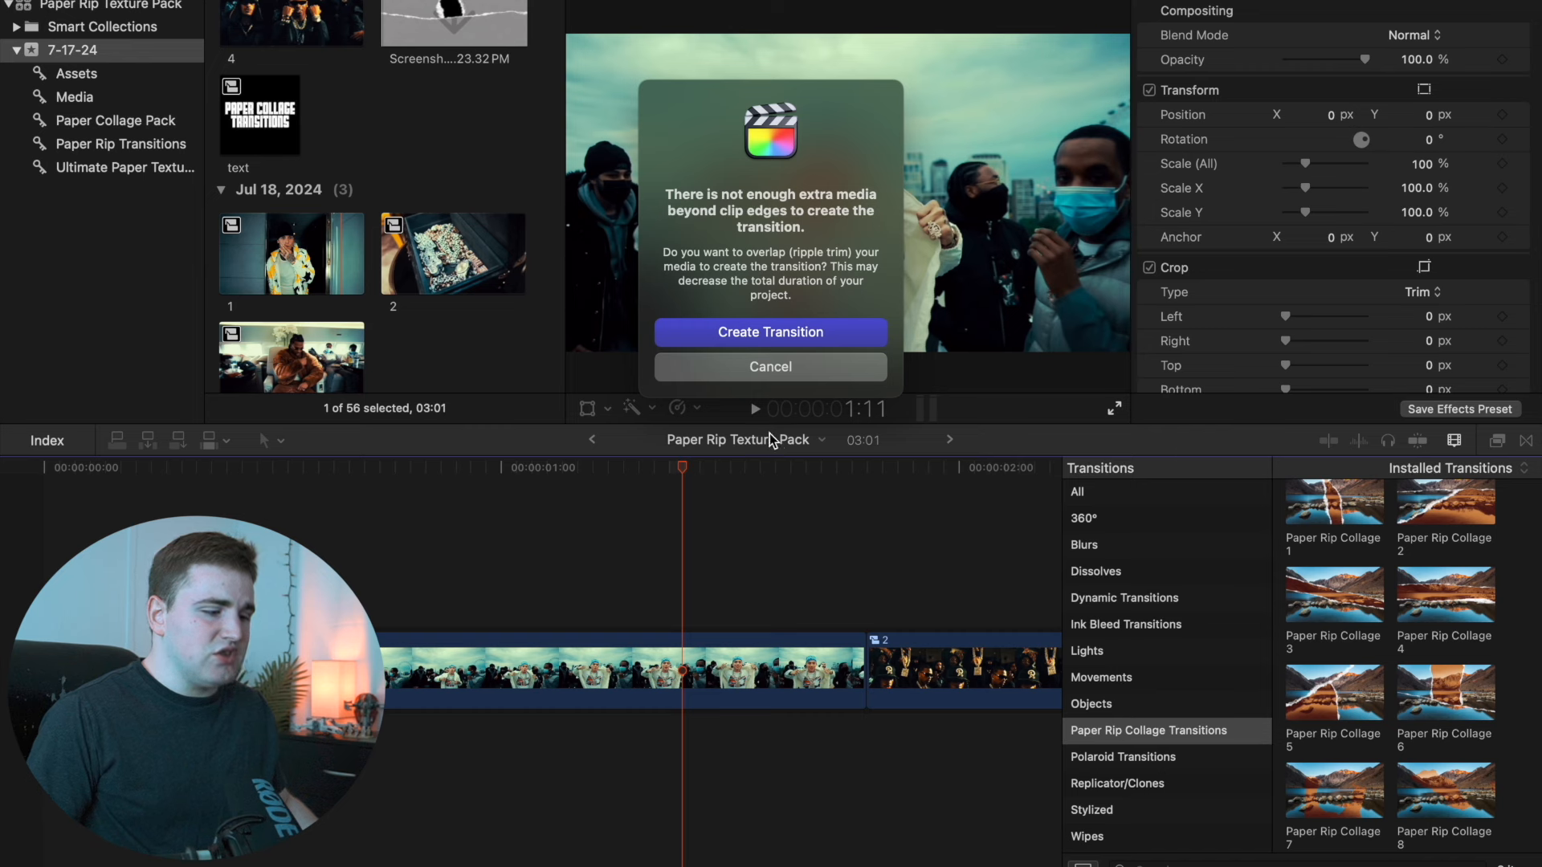
{"action": "left_click", "coordinate": [762, 368]}
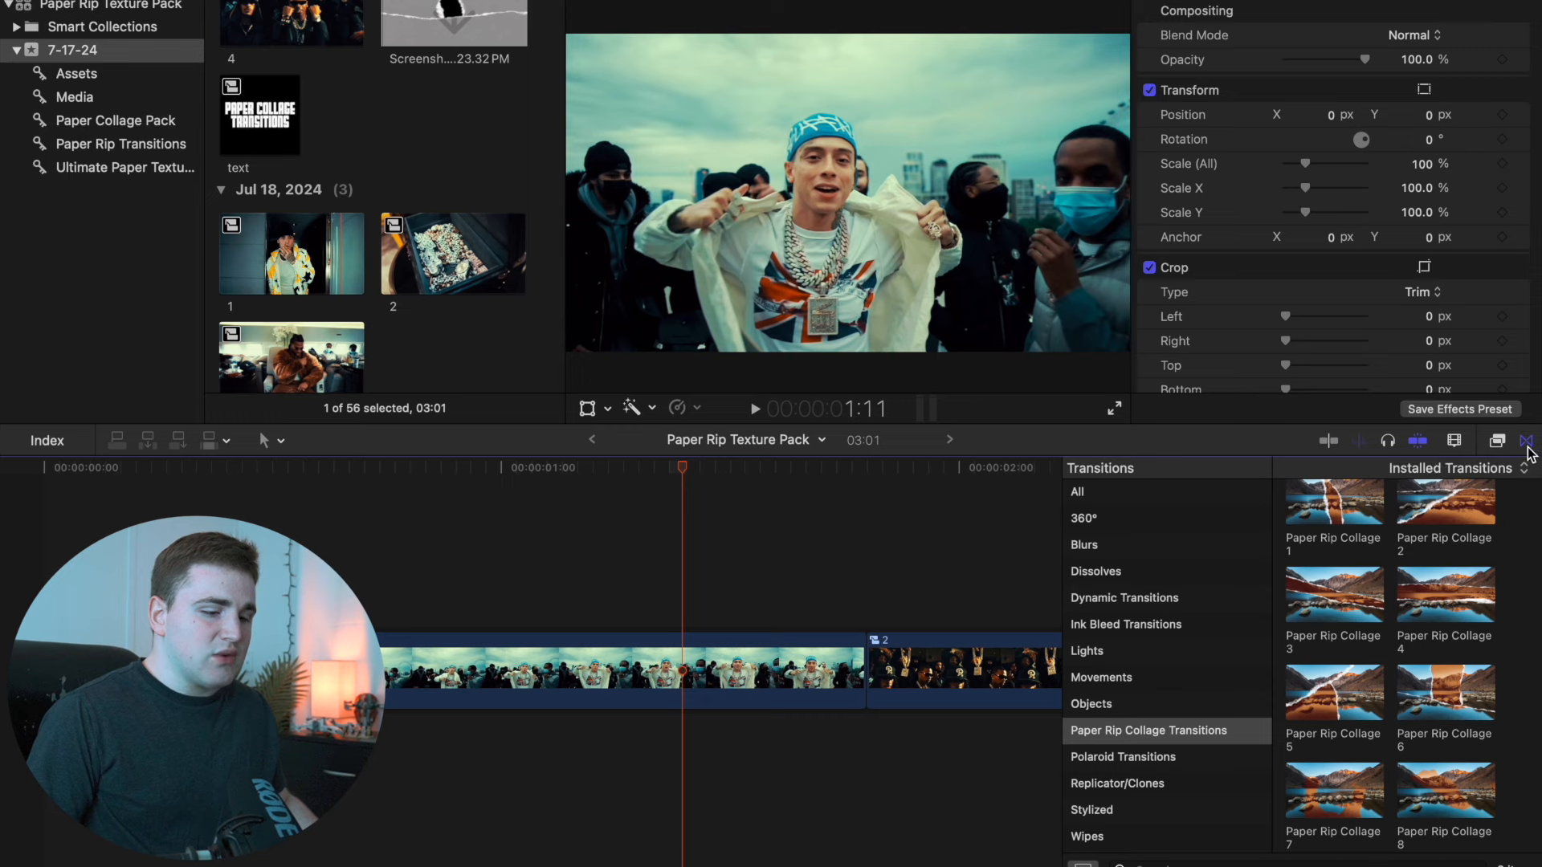
{"action": "left_click", "coordinate": [1526, 444]}
Step: Trim the end of the first compound clip and the start of the second at their shared cut
{"action": "left_click", "coordinate": [591, 593]}
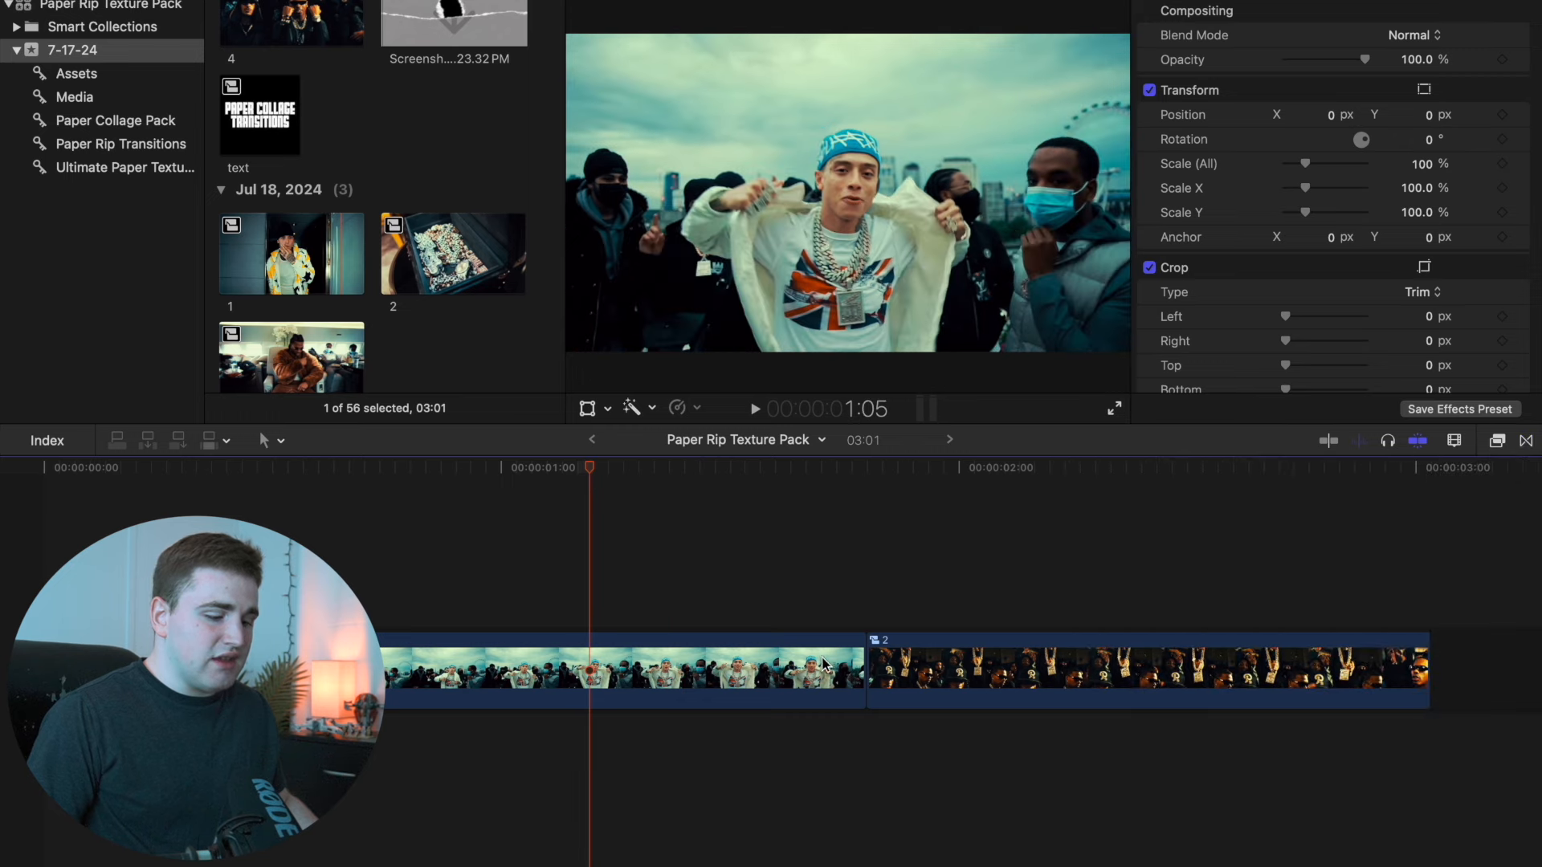
{"action": "left_click_drag", "start_coordinate": [857, 667], "coordinate": [779, 668]}
{"action": "left_click", "coordinate": [559, 658]}
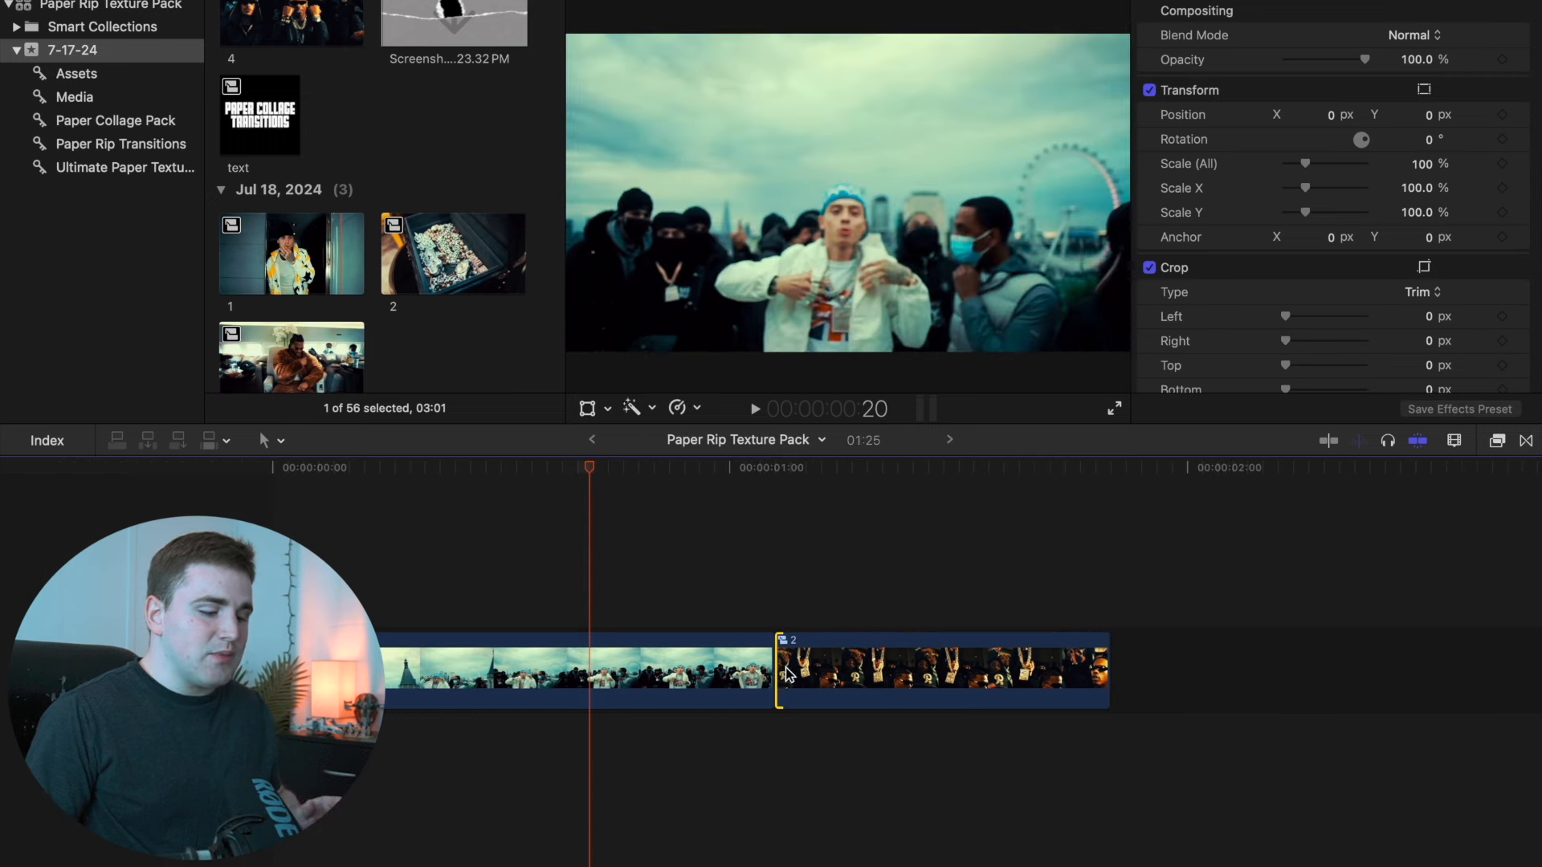
{"action": "left_click", "coordinate": [627, 610]}
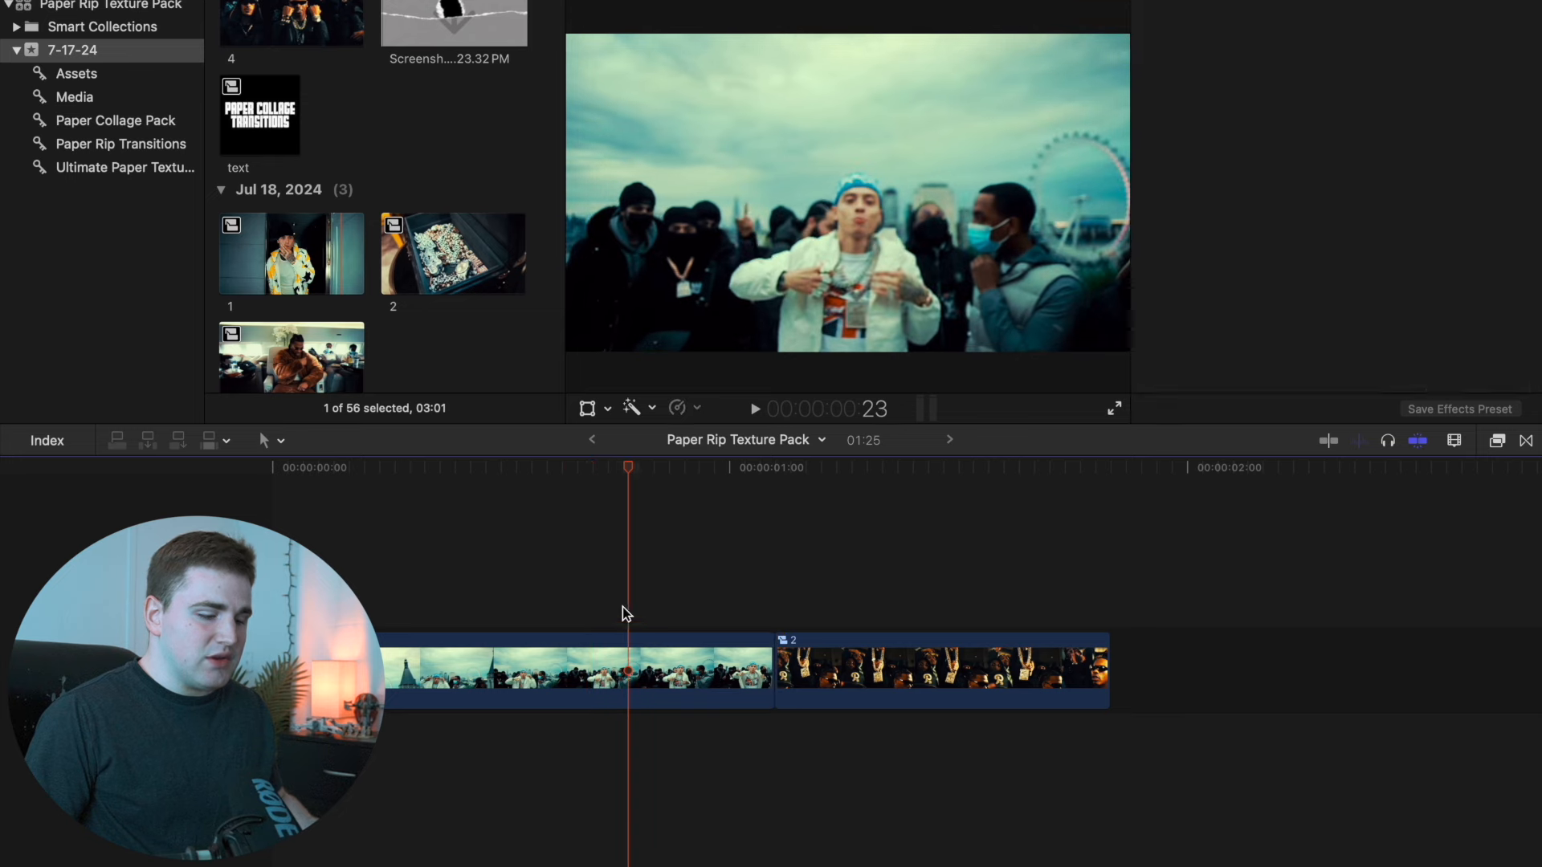
Step: Apply Paper Rip Collage 1 between the trimmed compound clips and shorten it to start at about frame 23
{"action": "left_click", "coordinate": [1526, 441]}
{"action": "left_click_drag", "start_coordinate": [1354, 518], "coordinate": [774, 668]}
{"action": "left_click", "coordinate": [1524, 441]}
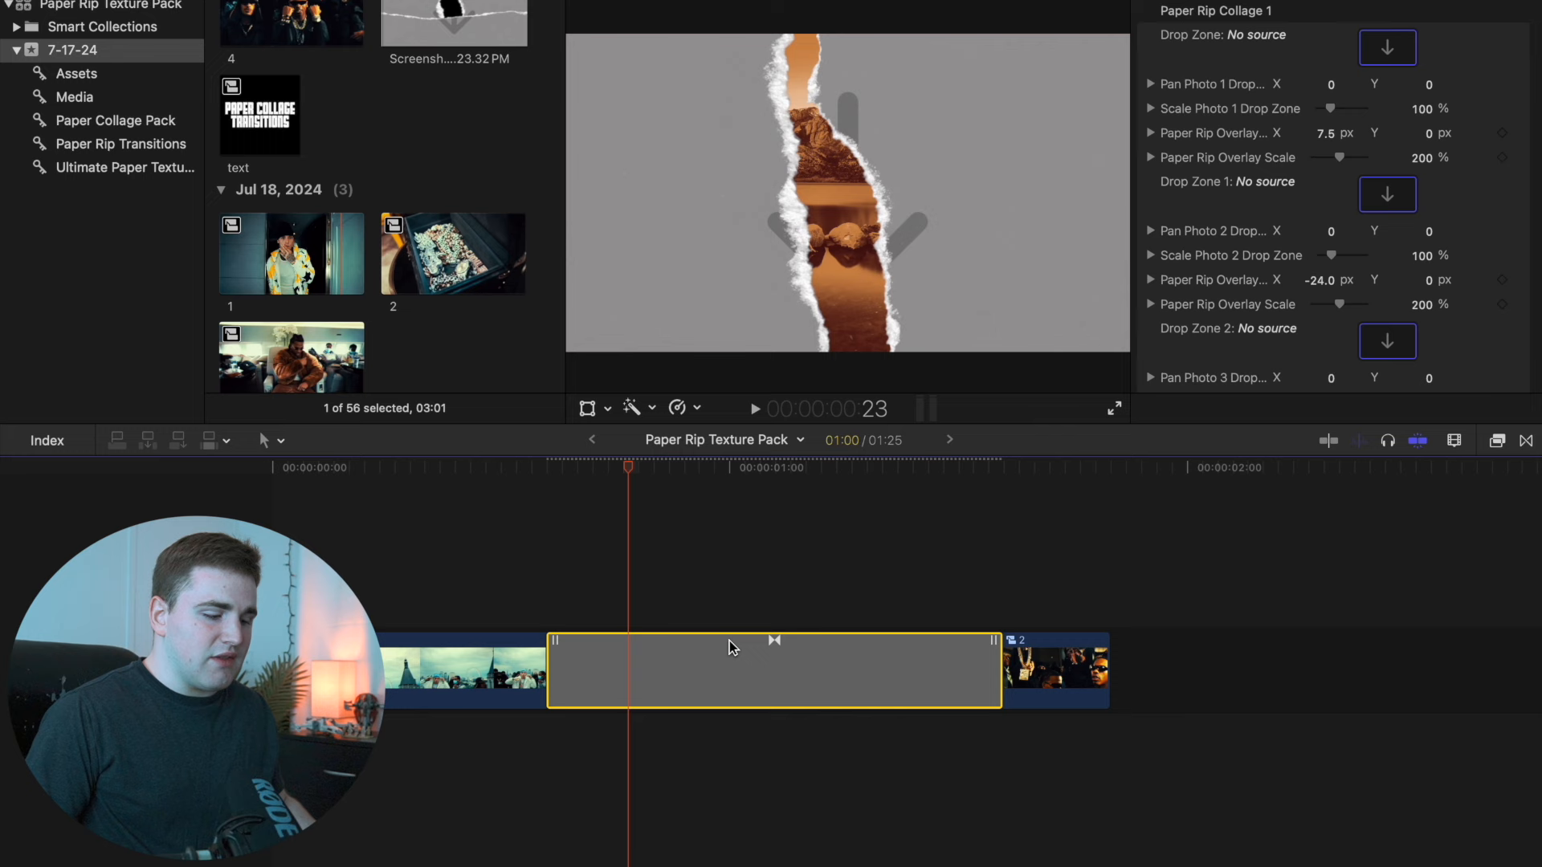
{"action": "left_click_drag", "start_coordinate": [981, 665], "coordinate": [912, 668]}
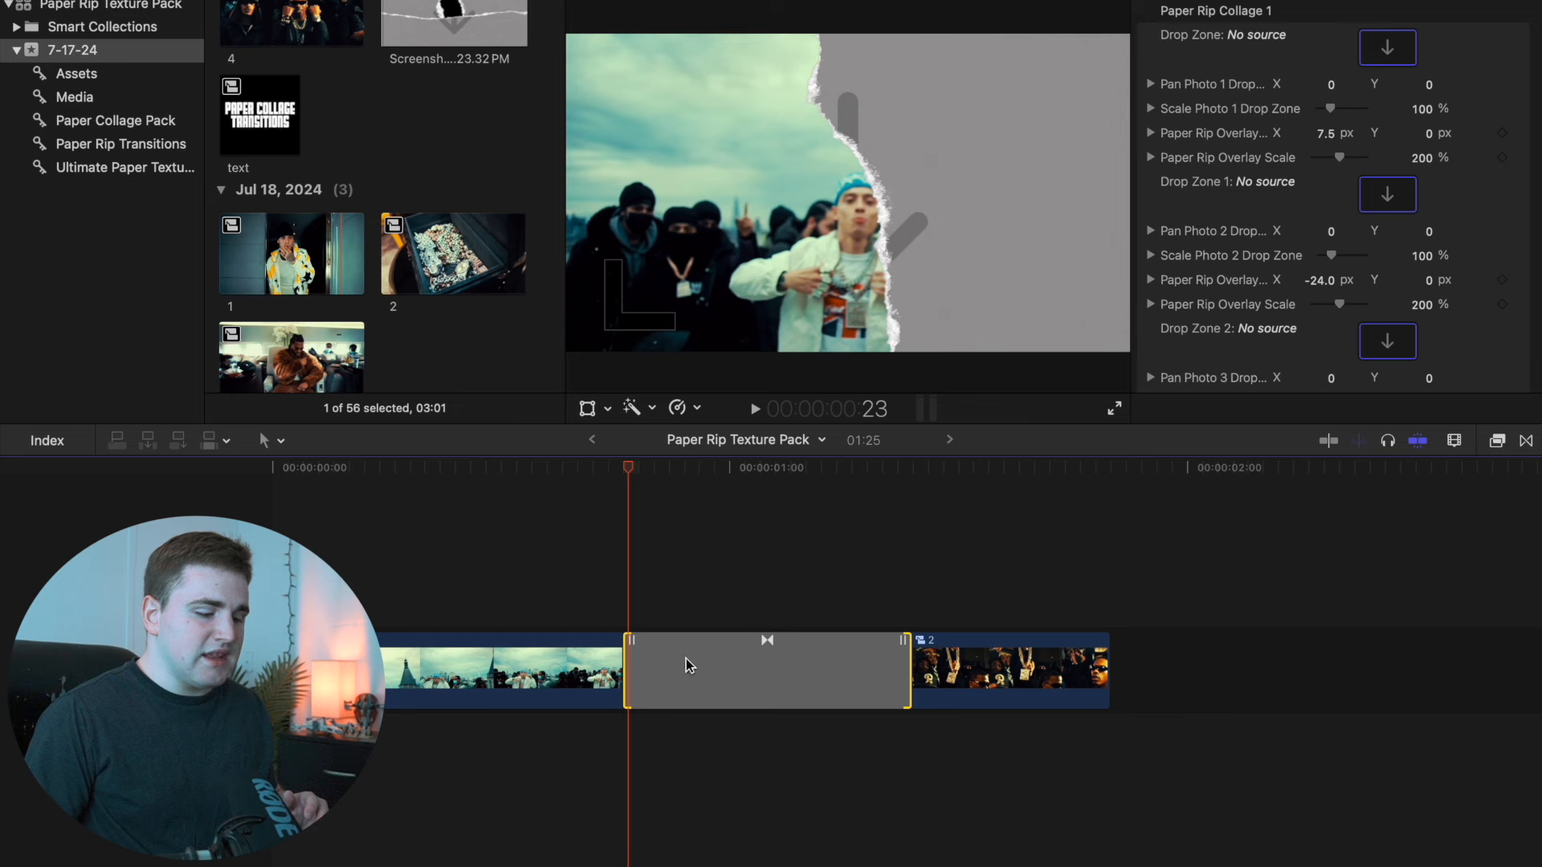
Step: Fit the whole project in the timeline and play it back through the shortened transition to 1:10
{"action": "left_click", "coordinate": [270, 586]}
{"action": "key", "text": "super+4"}
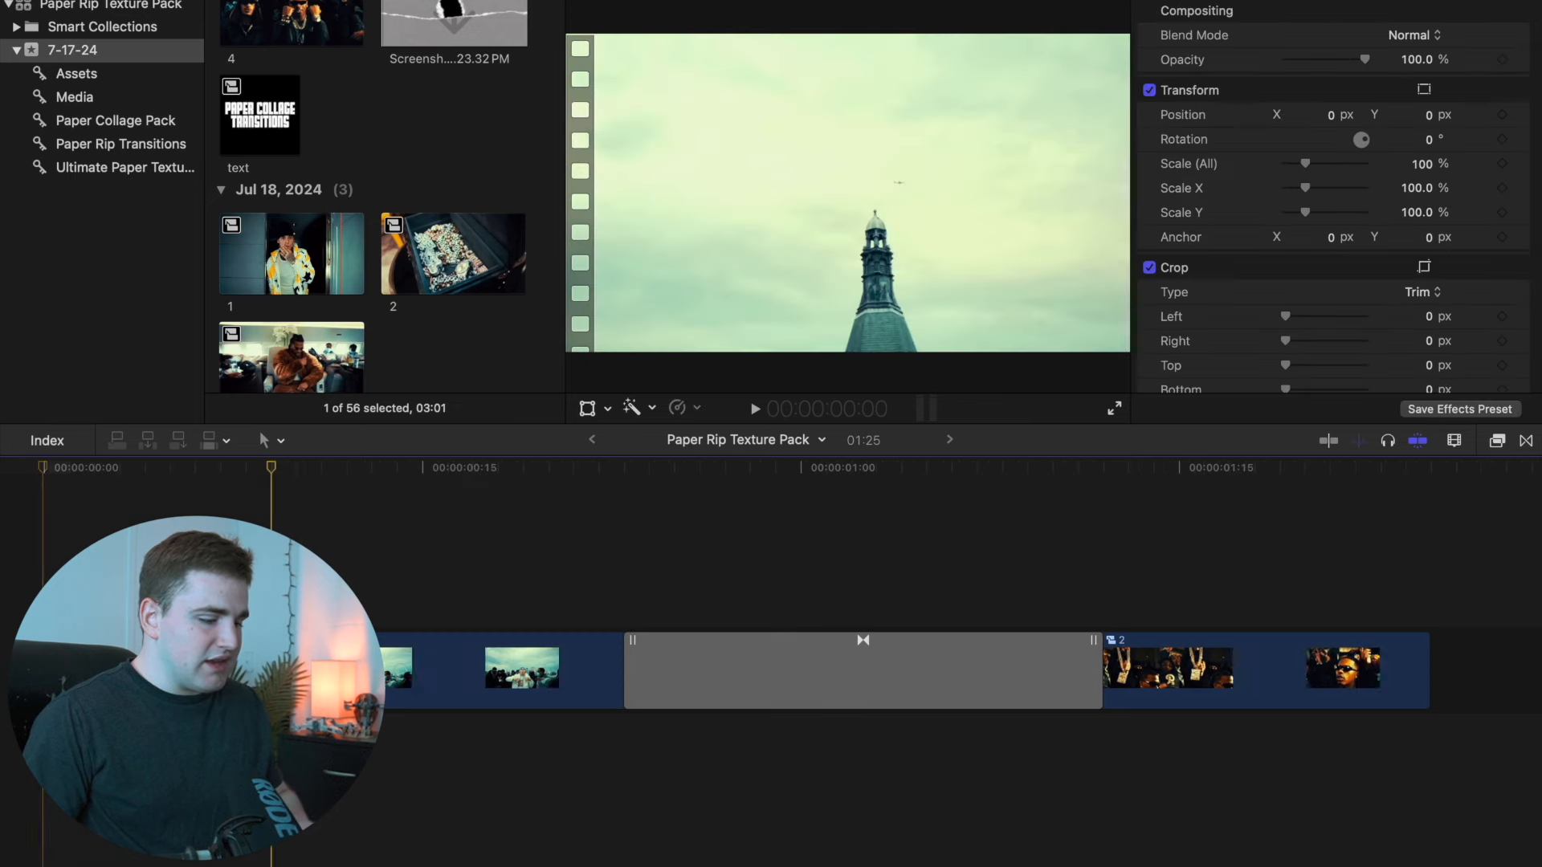
{"action": "key", "text": "shift+z"}
{"action": "key", "text": "space"}
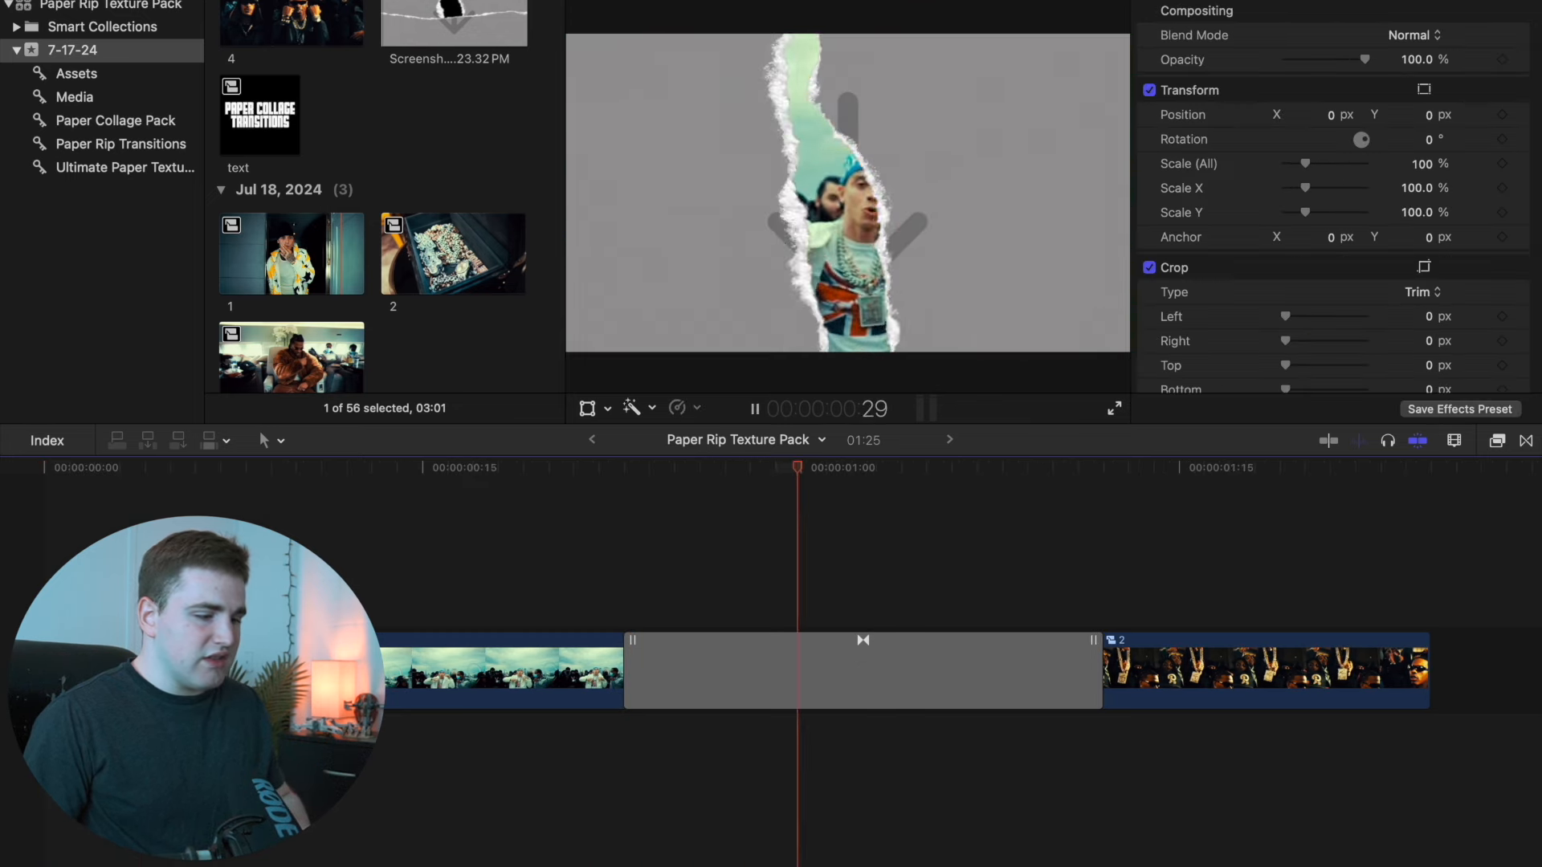
{"action": "key", "text": "space"}
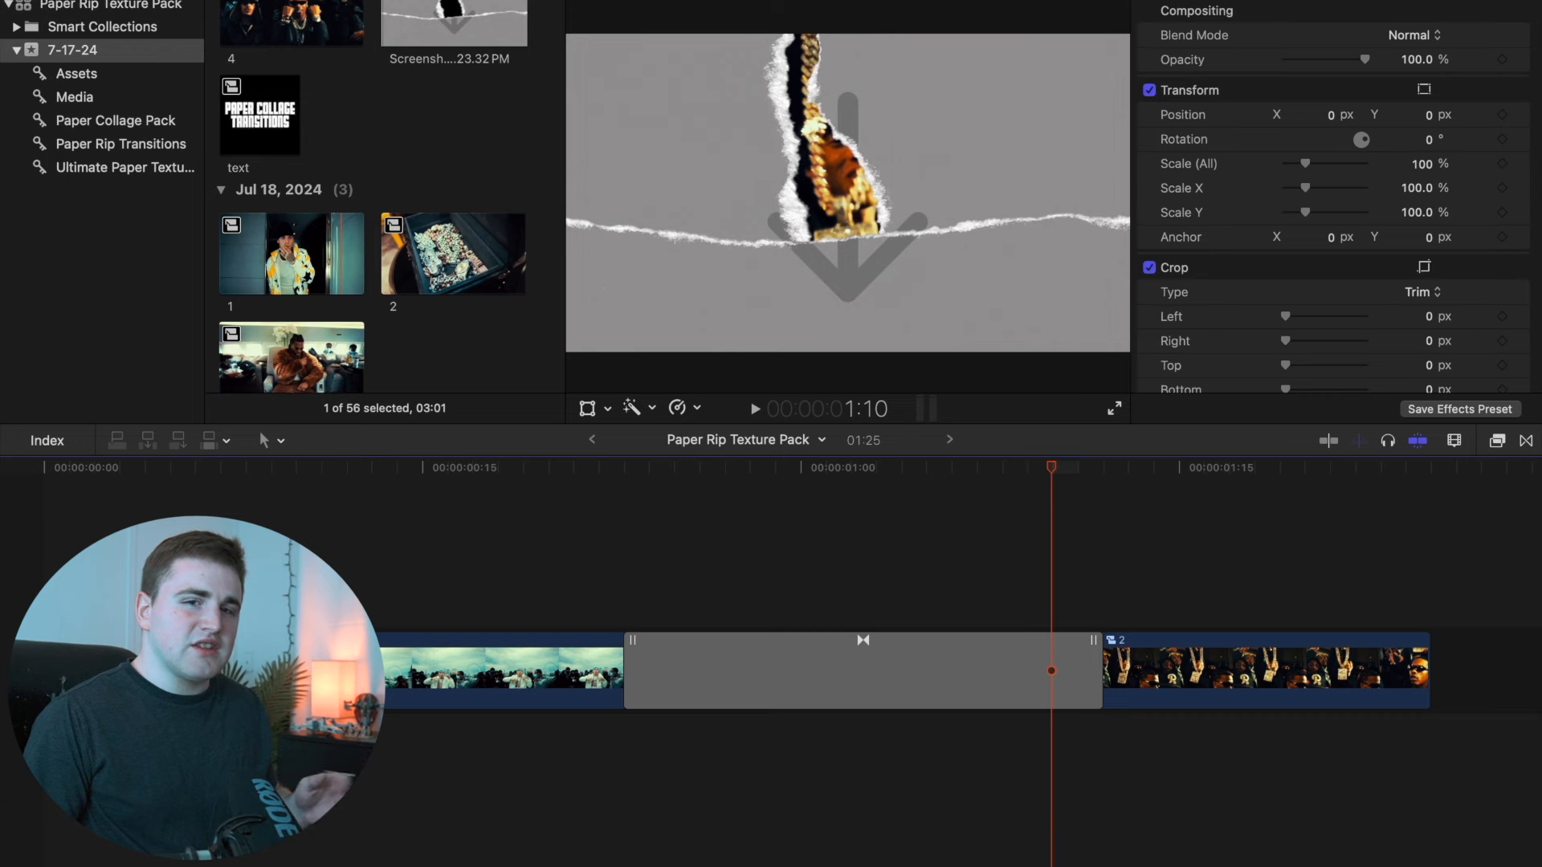